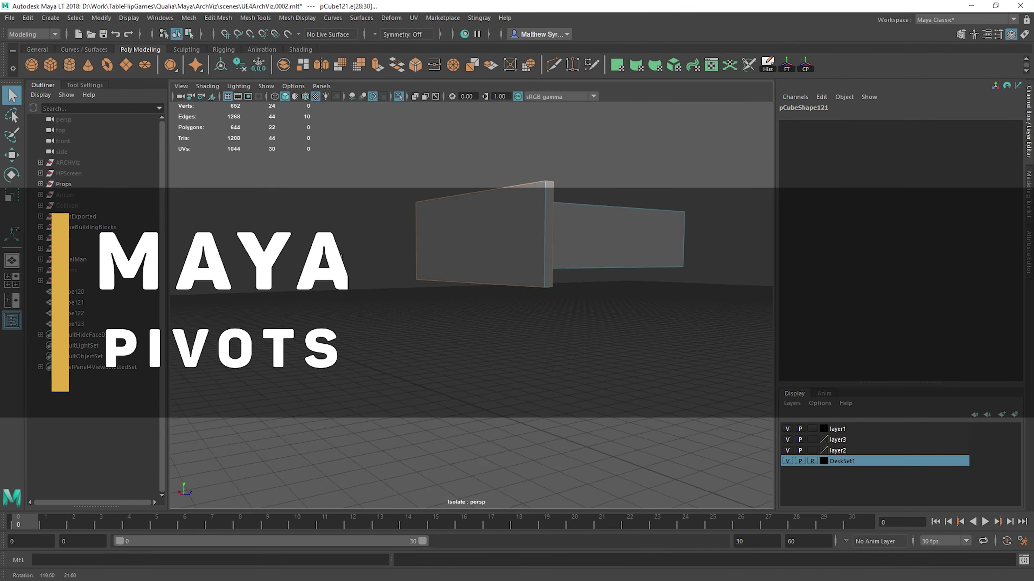
- Move pCube1 along X toward the lower left and frame it in the viewport
{"action": "left_click_drag", "start_coordinate": [456, 249], "coordinate": [468, 261], "text": "alt"}
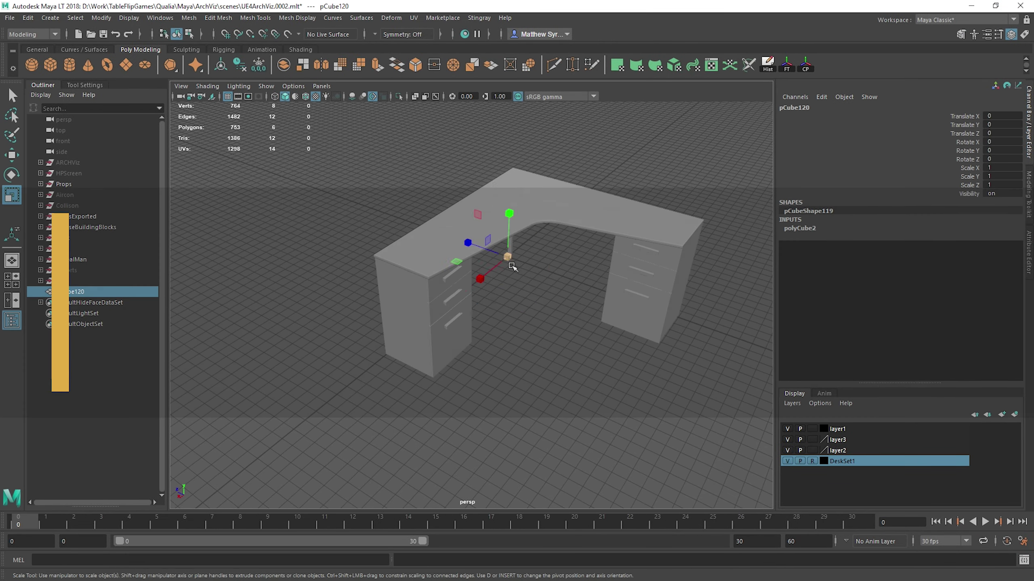
{"action": "left_click_drag", "start_coordinate": [484, 271], "coordinate": [353, 364]}
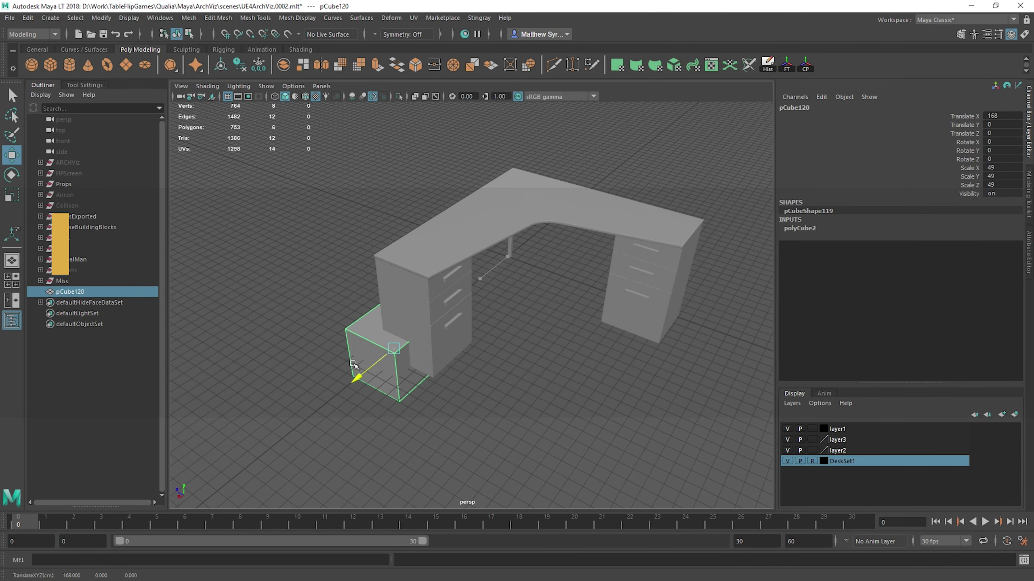
{"action": "key", "text": "f"}
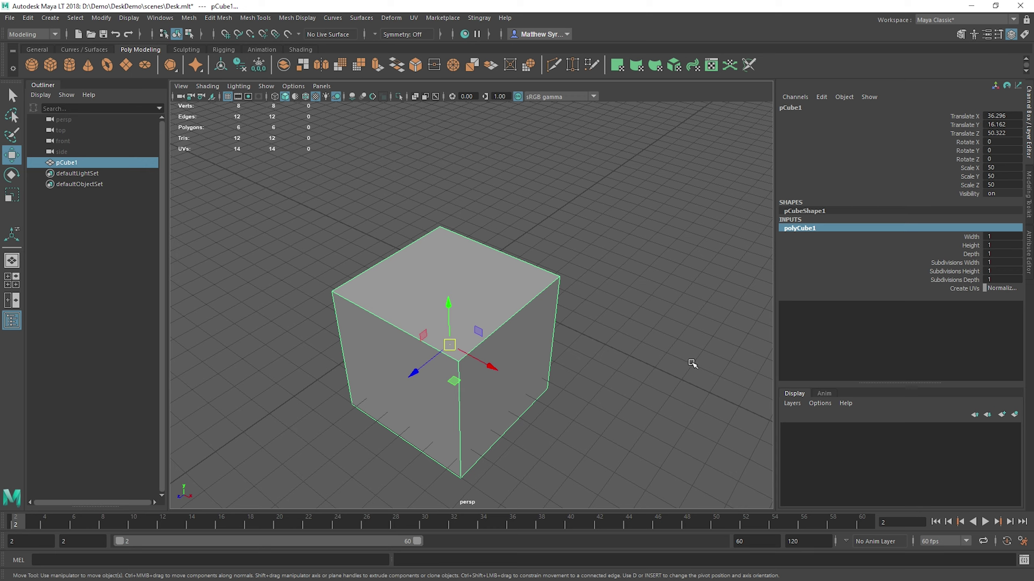
- Set pCube1's Translate X, Y and Z to 0 in the Channel Box
{"action": "left_click_drag", "start_coordinate": [974, 117], "coordinate": [969, 137]}
{"action": "left_click", "coordinate": [992, 135]}
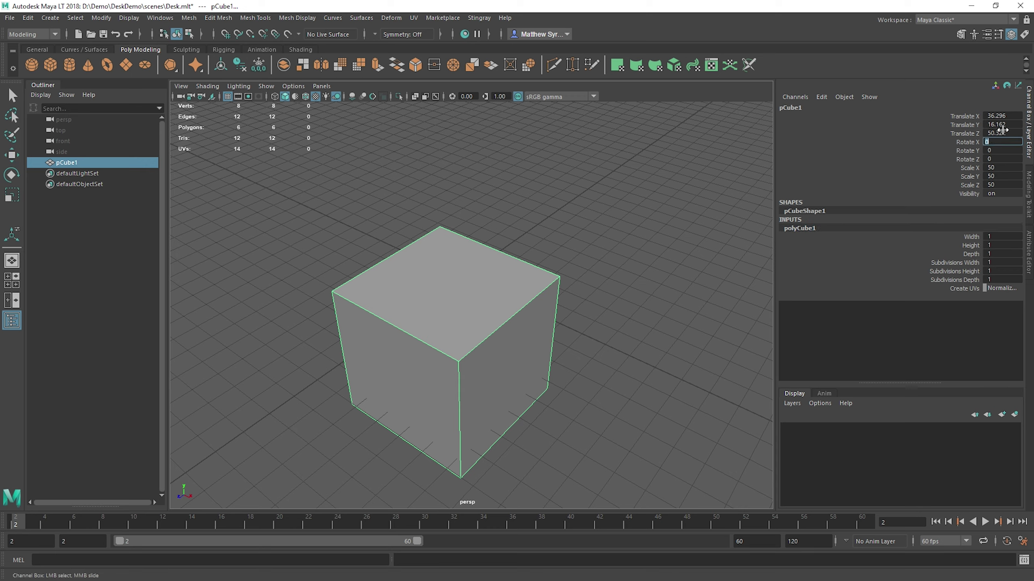
{"action": "type", "text": "0"}
{"action": "key", "text": "Return"}
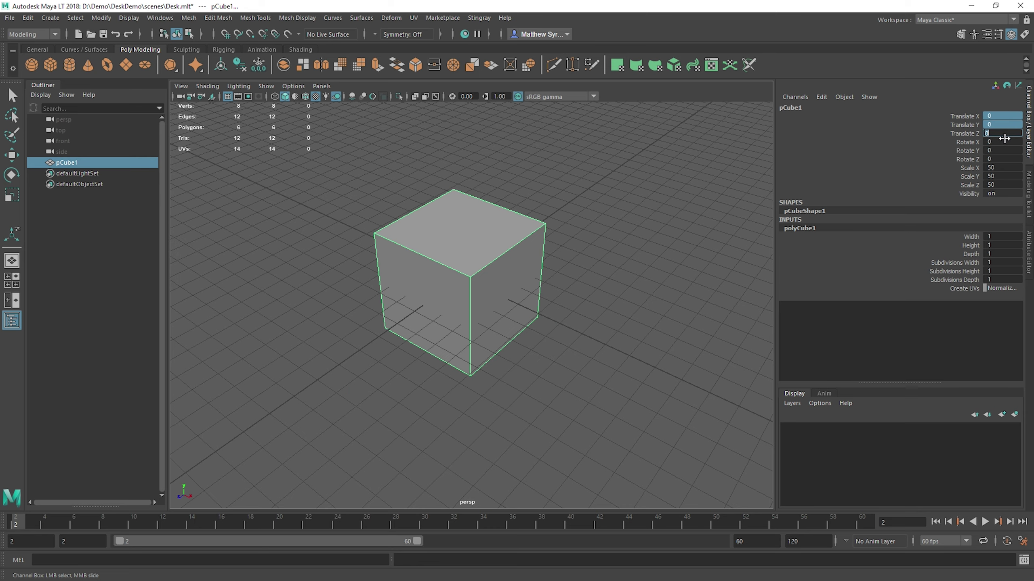
{"action": "key", "text": "w"}
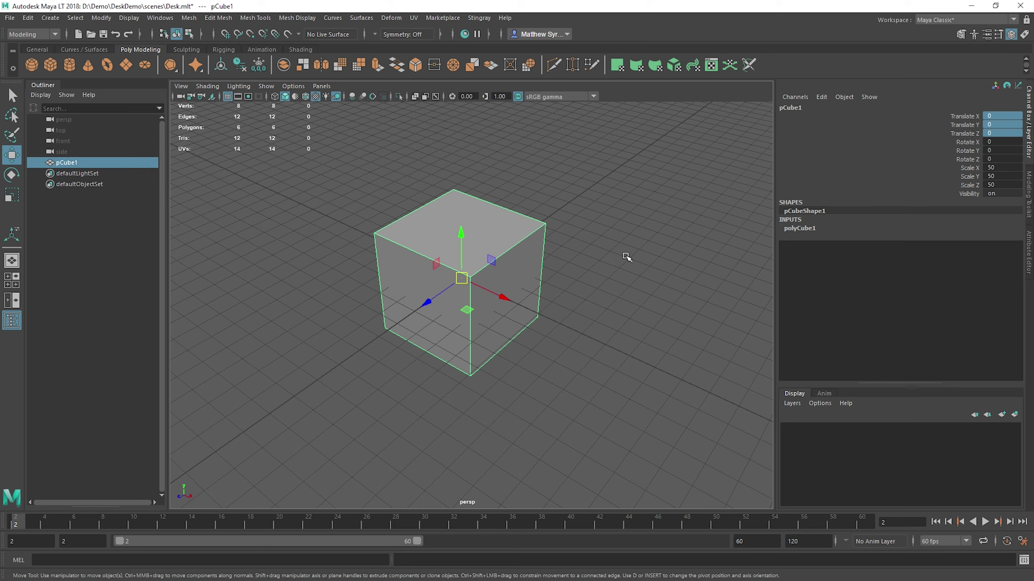
- Enlarge and shrink the Move manipulator repeatedly with the + and - keys
{"action": "key", "text": "equal"}
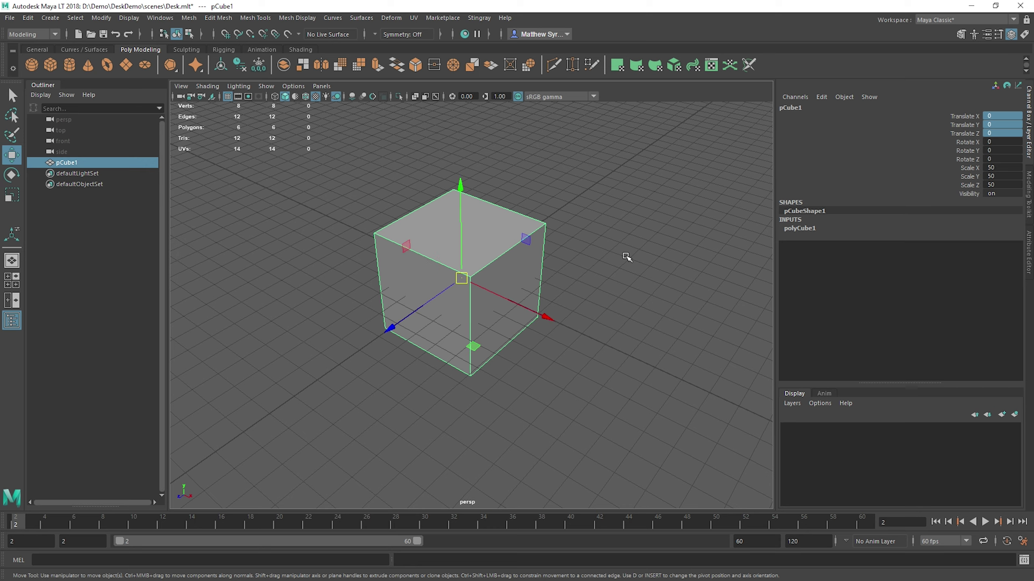
{"action": "key", "text": "minus"}
{"action": "key", "text": "equal"}
{"action": "key", "text": "minus"}
{"action": "key", "text": "equal"}
{"action": "key", "text": "minus"}
{"action": "key", "text": "equal"}
{"action": "key", "text": "minus"}
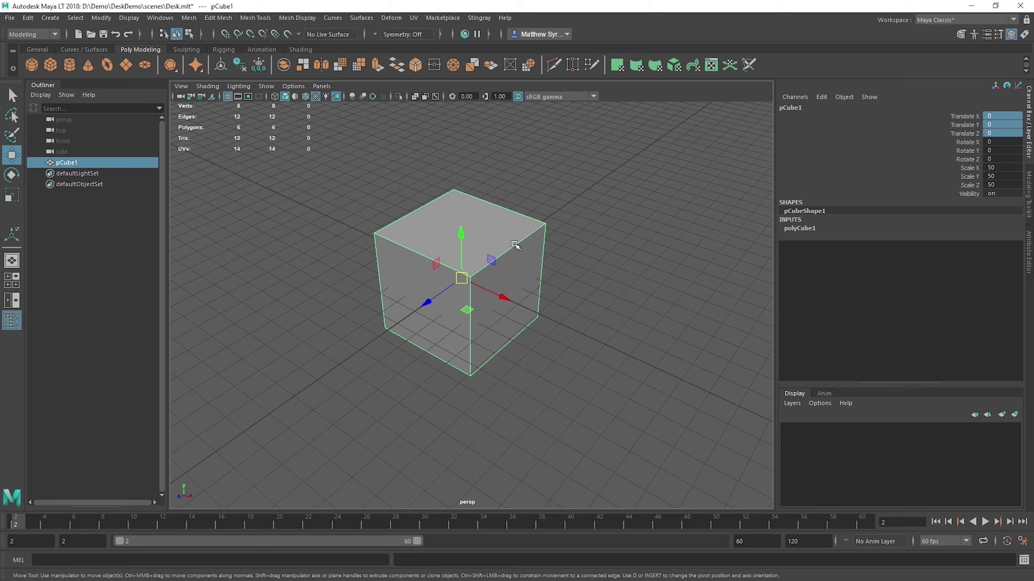
- Move the cube along Z, X and Y, then freely up and to the left
{"action": "mouse_move", "coordinate": [429, 302]}
{"action": "left_mouse_down"}
{"action": "mouse_move", "coordinate": [330, 370]}
{"action": "mouse_move", "coordinate": [429, 289]}
{"action": "mouse_move", "coordinate": [406, 314]}
{"action": "mouse_move", "coordinate": [426, 303]}
{"action": "left_mouse_up"}
{"action": "left_click_drag", "start_coordinate": [514, 295], "coordinate": [613, 344]}
{"action": "mouse_move", "coordinate": [560, 285]}
{"action": "left_mouse_down"}
{"action": "mouse_move", "coordinate": [562, 199]}
{"action": "mouse_move", "coordinate": [562, 299]}
{"action": "mouse_move", "coordinate": [562, 267]}
{"action": "left_mouse_up"}
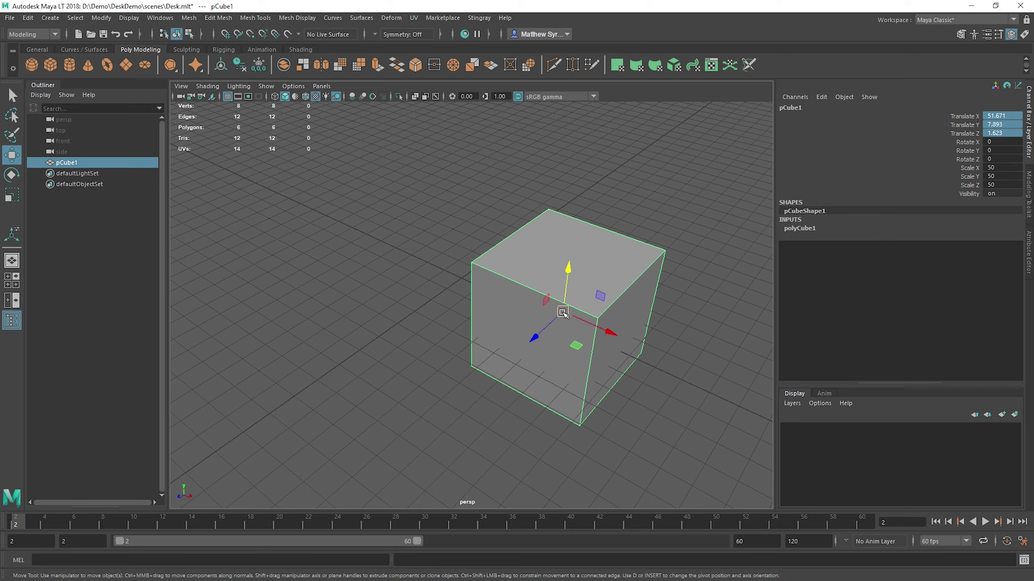
{"action": "left_click_drag", "start_coordinate": [561, 310], "coordinate": [411, 281]}
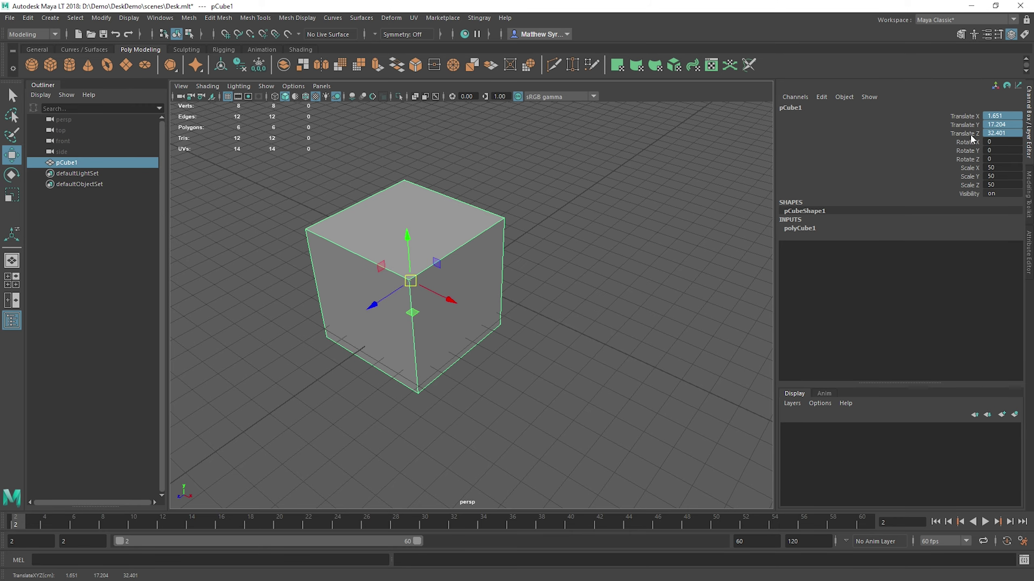
- Reset the cube's translate values to 0 and deselect it
{"action": "double_click", "coordinate": [1005, 134]}
{"action": "type", "text": "0"}
{"action": "key", "text": "Return"}
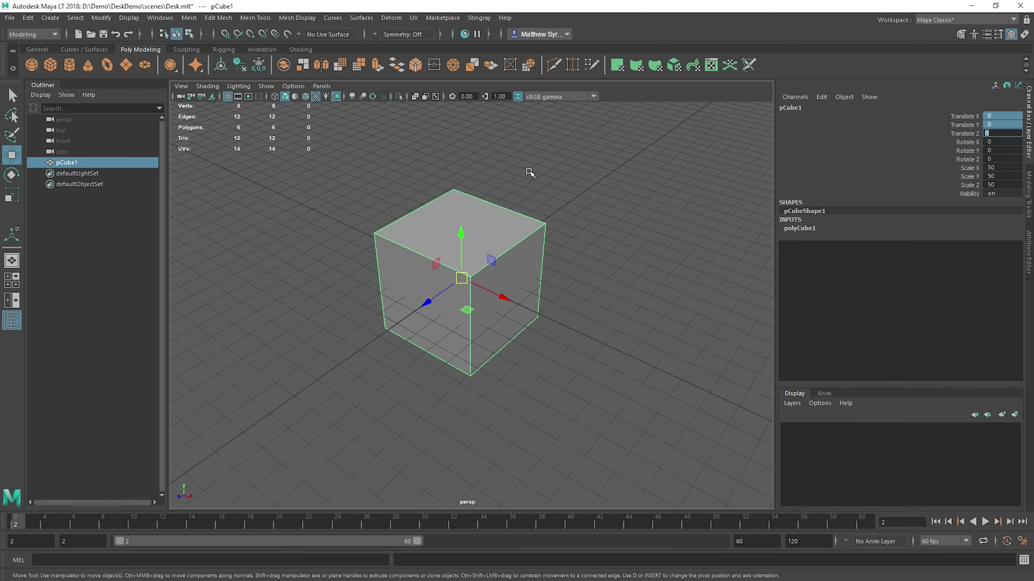
{"action": "left_click", "coordinate": [538, 316]}
{"action": "left_click_drag", "start_coordinate": [538, 317], "coordinate": [503, 296], "text": "alt"}
{"action": "left_click", "coordinate": [494, 289]}
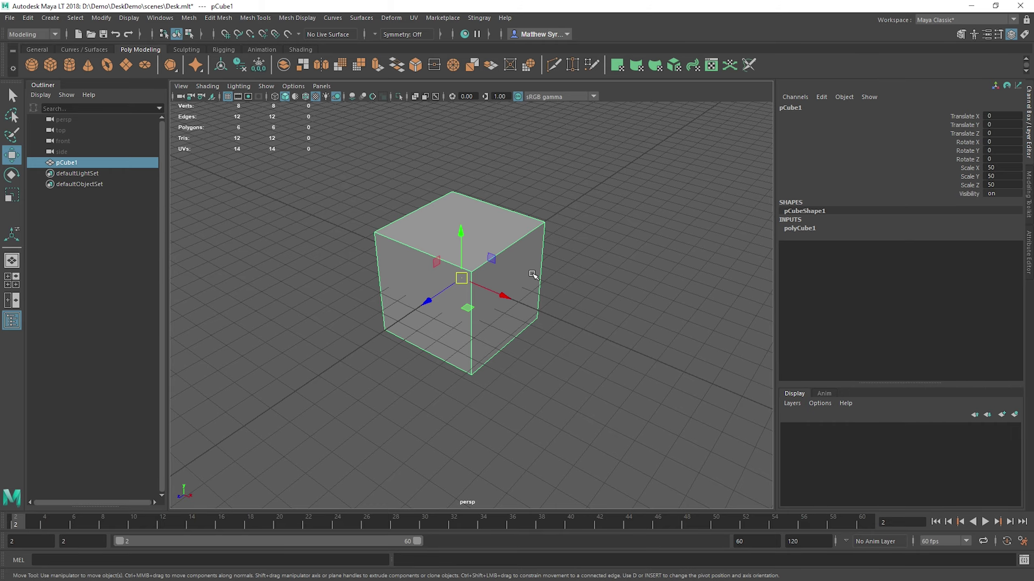
{"action": "left_click_drag", "start_coordinate": [488, 291], "coordinate": [490, 232], "text": "alt"}
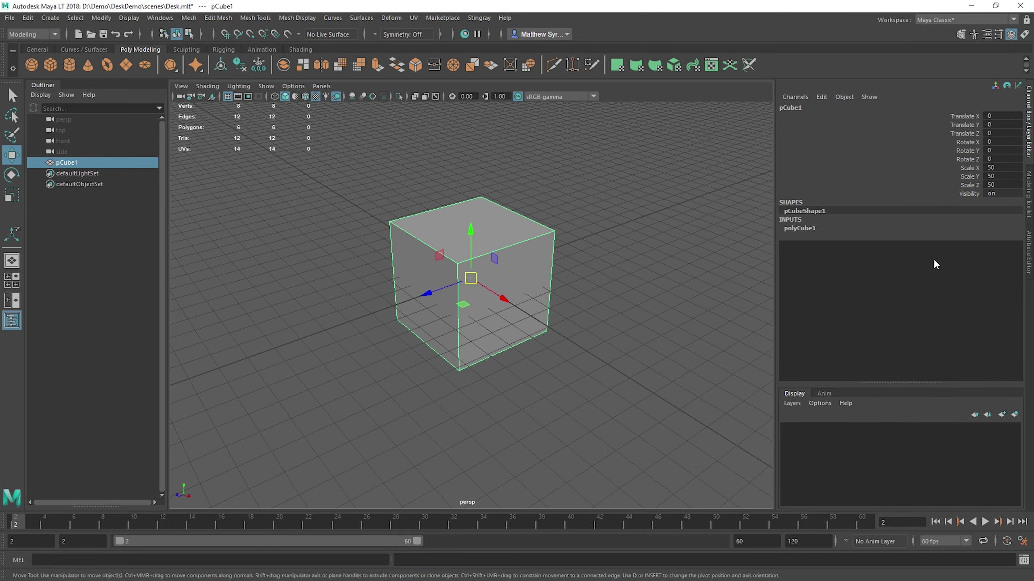
{"action": "left_click", "coordinate": [799, 230]}
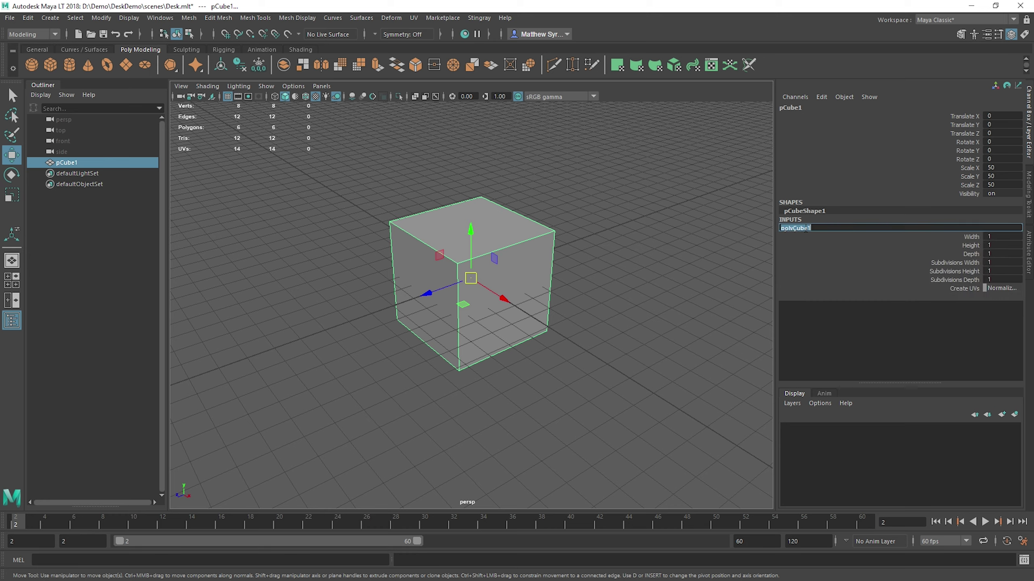
{"action": "left_click", "coordinate": [809, 263]}
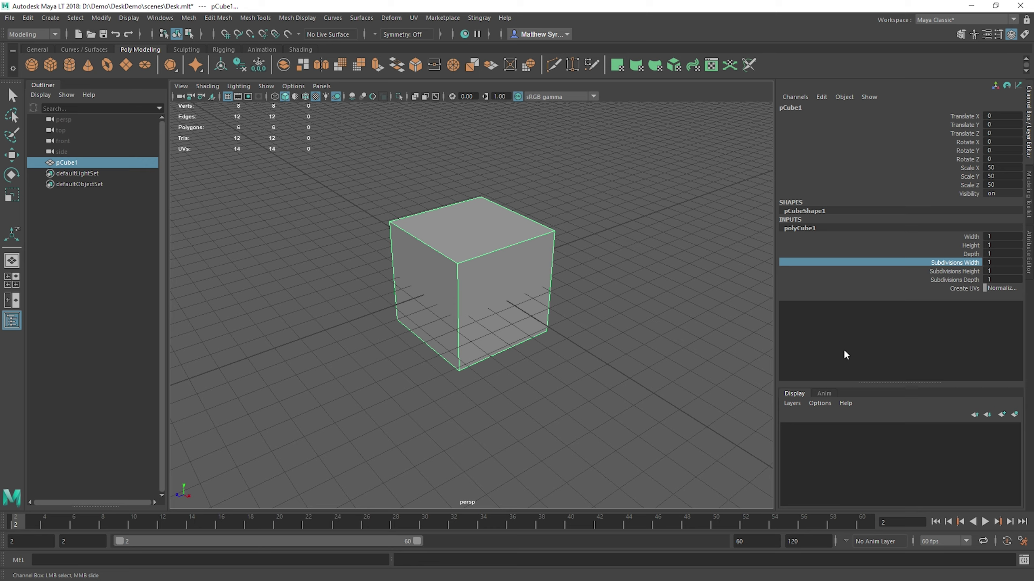
- Reselect the cube, orbit the view, and browse the Layer Editor's Layers menu
{"action": "left_click", "coordinate": [655, 288]}
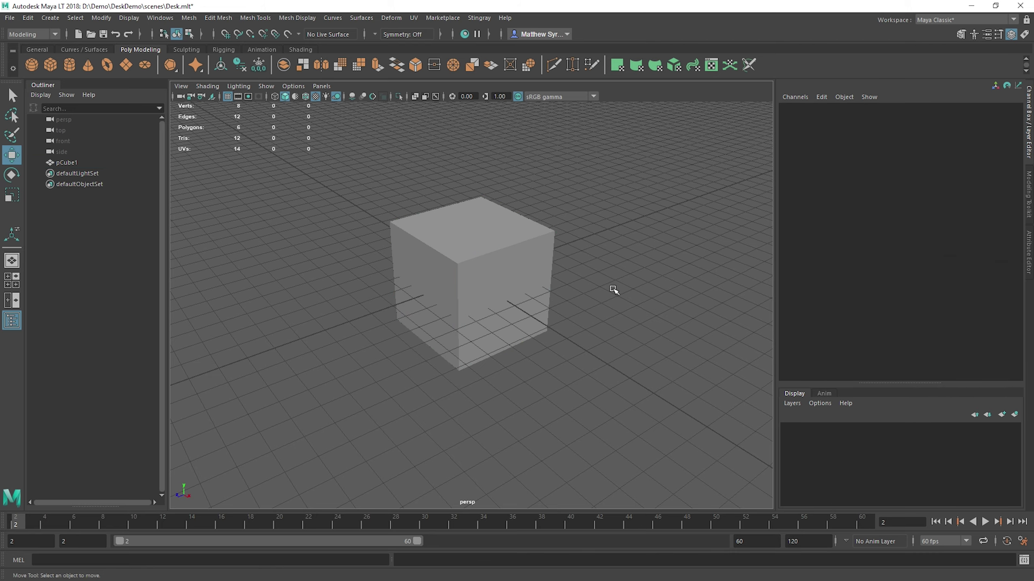
{"action": "left_click", "coordinate": [498, 265]}
{"action": "key", "text": "w"}
{"action": "left_click_drag", "start_coordinate": [543, 318], "coordinate": [691, 401], "text": "alt"}
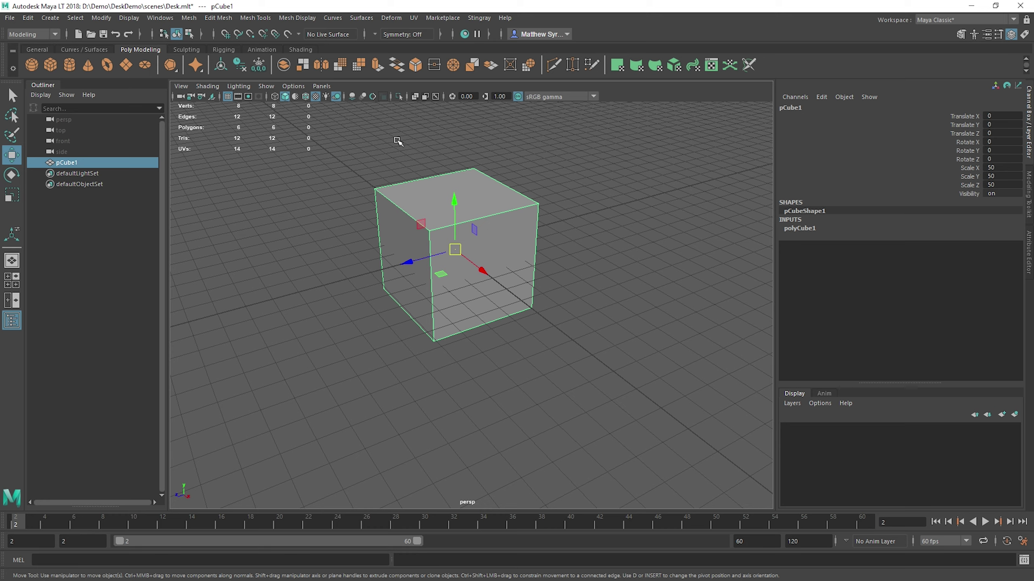
{"action": "left_click", "coordinate": [793, 402]}
{"action": "mouse_move", "coordinate": [820, 402]}
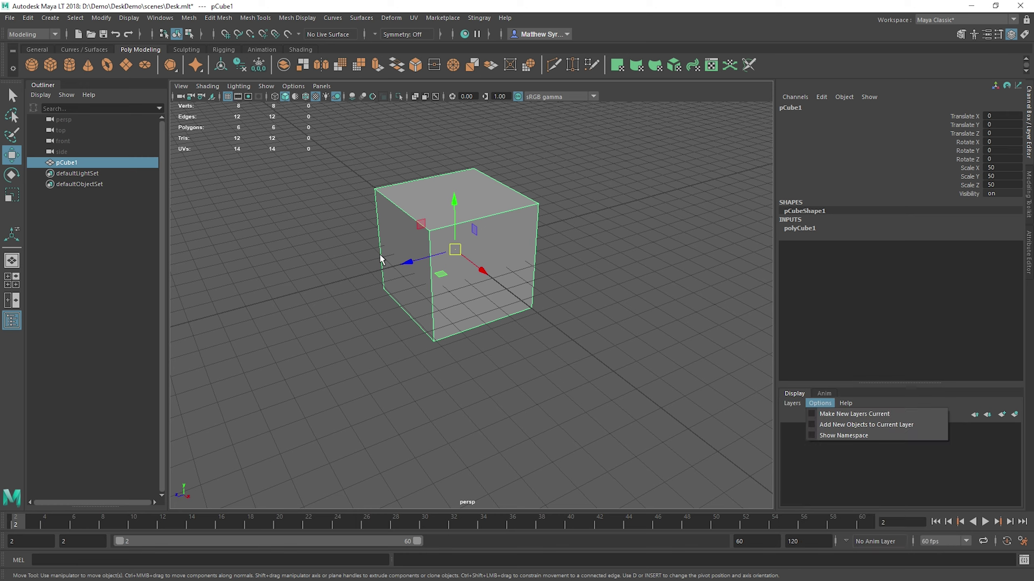
{"action": "left_click", "coordinate": [527, 211]}
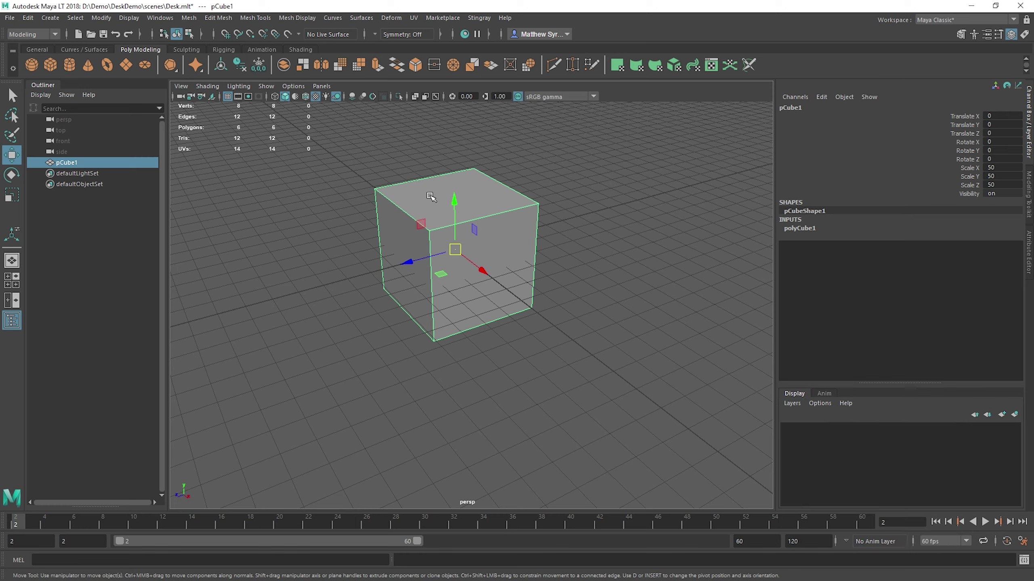
- Create layer1 from the selected cube with Create Layer from Selected
{"action": "left_click", "coordinate": [601, 251]}
{"action": "left_click", "coordinate": [475, 210]}
{"action": "left_click", "coordinate": [792, 403]}
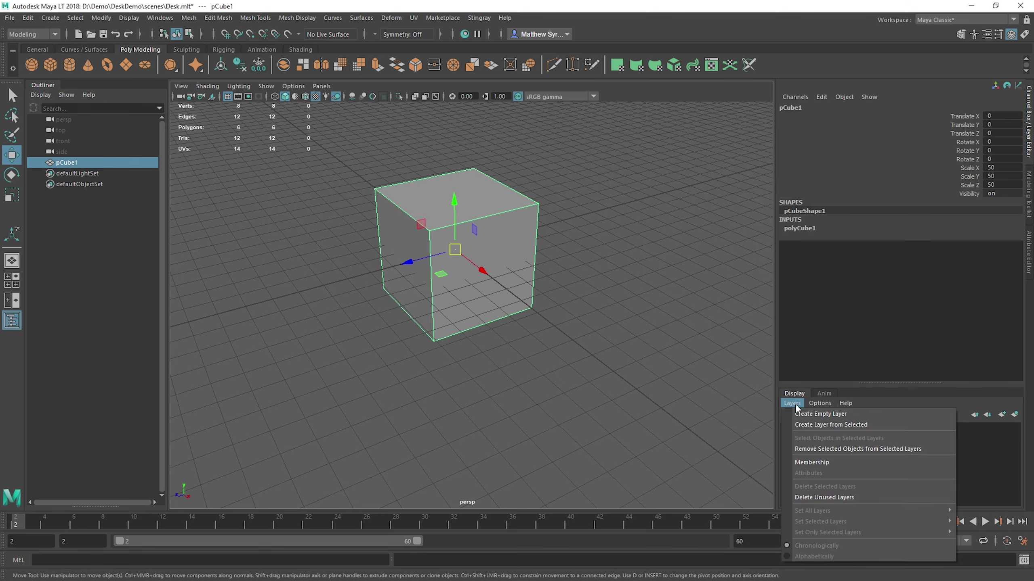
{"action": "left_click", "coordinate": [822, 426]}
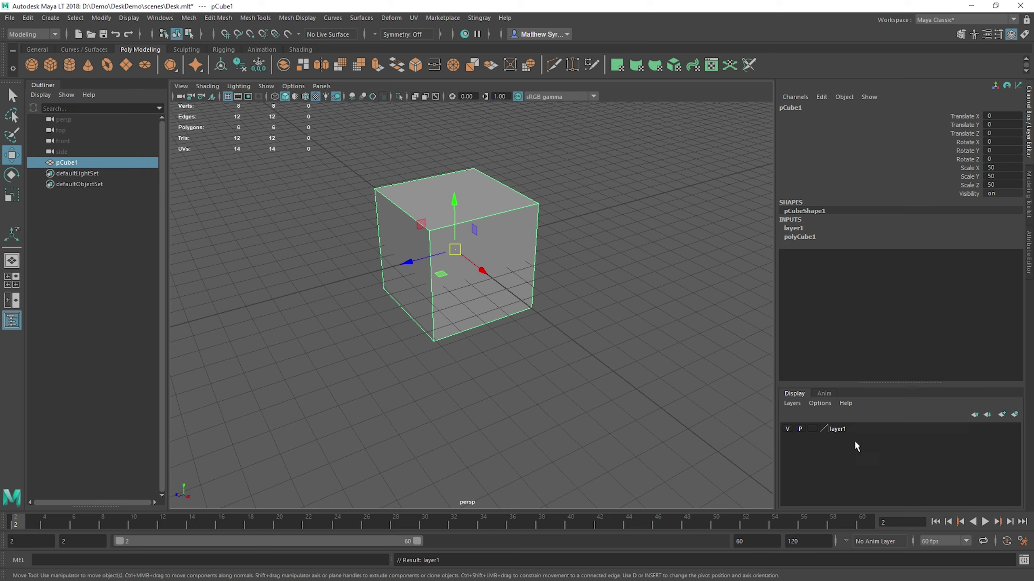
{"action": "left_click", "coordinate": [839, 429]}
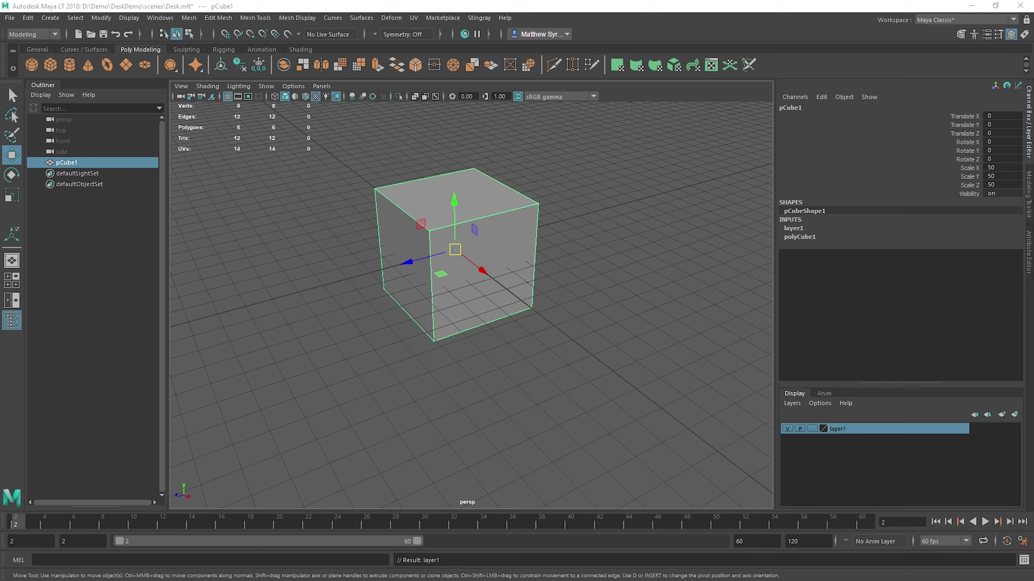
- Rename layer1 to Demo, give it a black colour, and save
{"action": "double_click", "coordinate": [839, 428]}
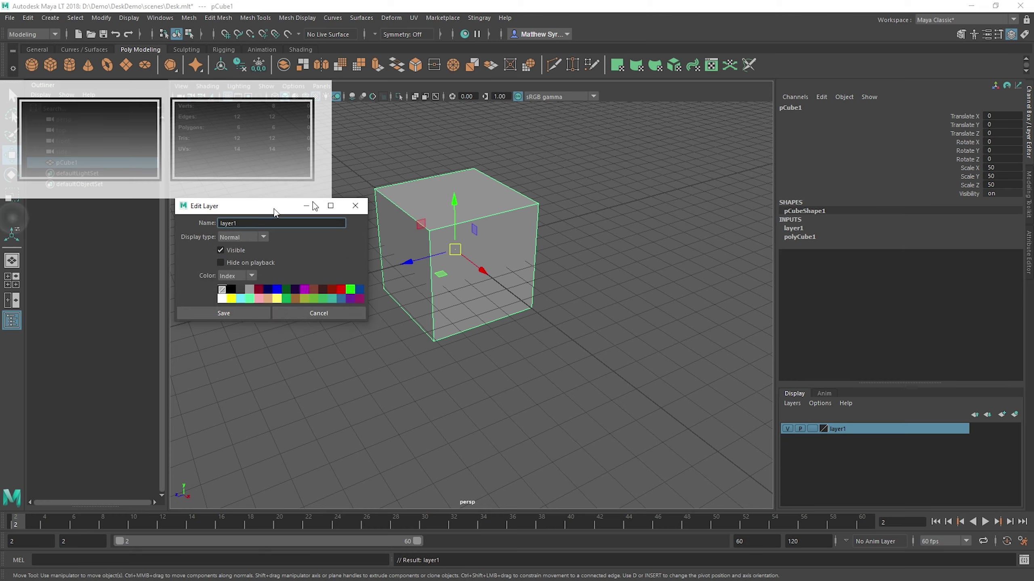
{"action": "left_click_drag", "start_coordinate": [604, 105], "coordinate": [575, 106]}
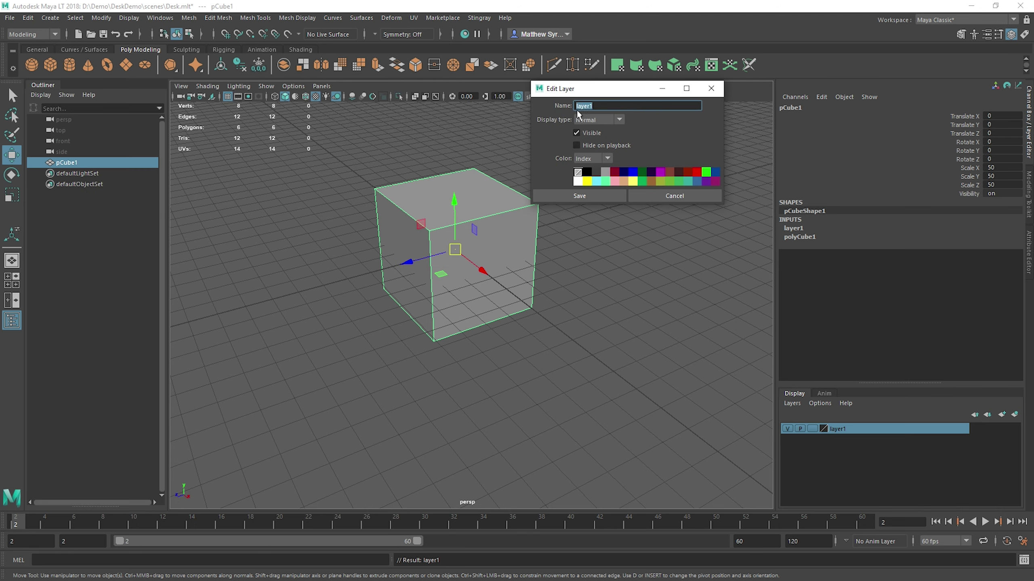
{"action": "type", "text": "Demo"}
{"action": "key", "text": "Return"}
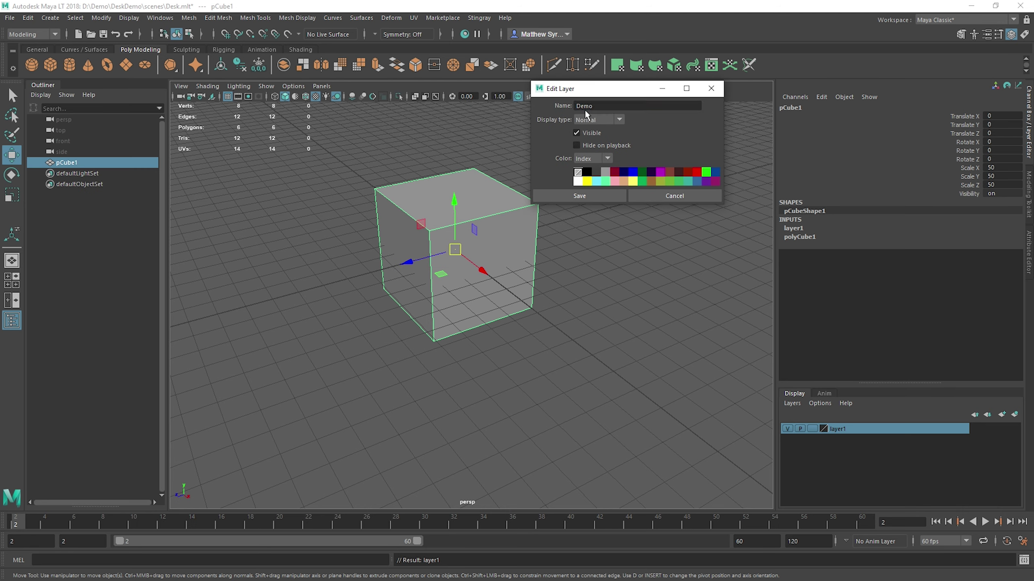
{"action": "left_click", "coordinate": [587, 172]}
{"action": "left_click", "coordinate": [579, 196]}
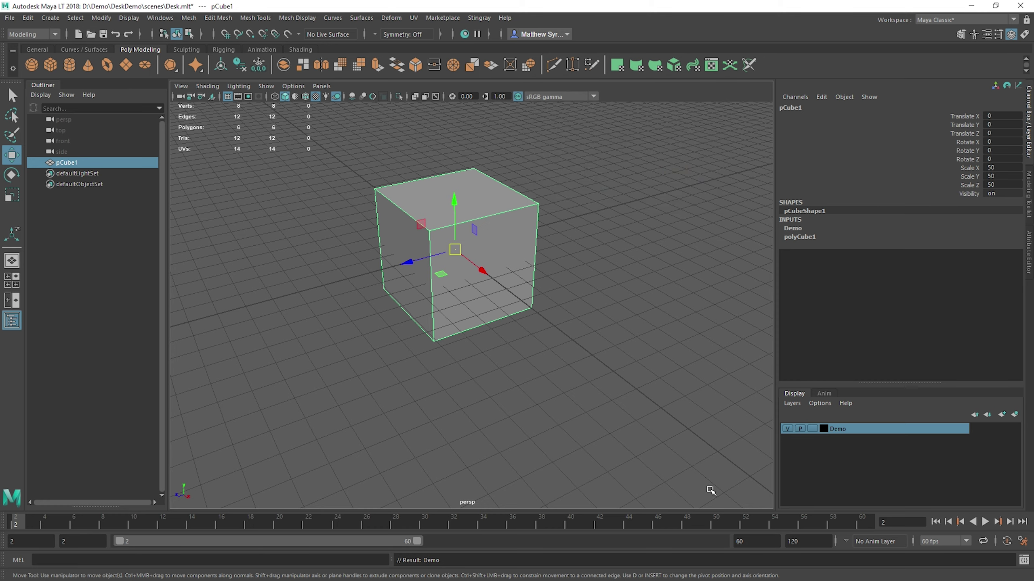
- Toggle the Demo layer's visibility off and on twice
{"action": "left_click", "coordinate": [599, 341]}
{"action": "left_click", "coordinate": [787, 429]}
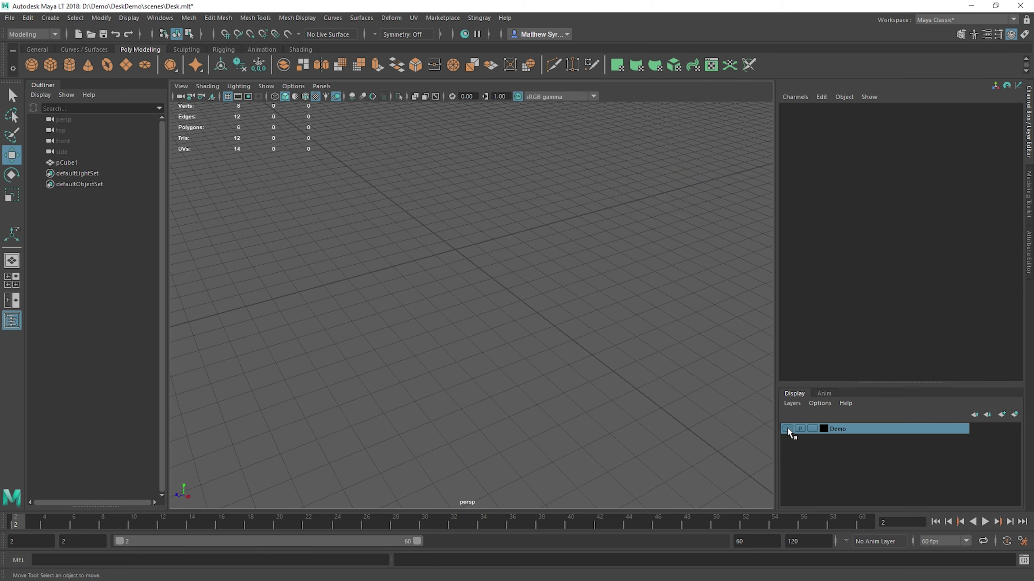
{"action": "left_click", "coordinate": [787, 430]}
{"action": "left_click", "coordinate": [788, 429]}
{"action": "left_click", "coordinate": [787, 429]}
{"action": "left_click", "coordinate": [787, 429]}
{"action": "left_click", "coordinate": [788, 429]}
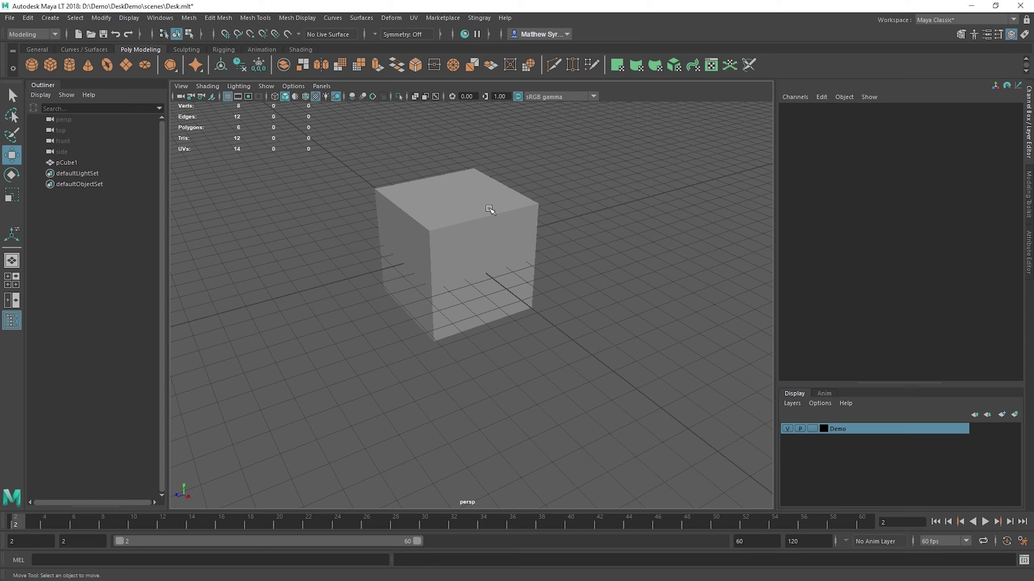
- Select the cube, hide and unhide it, then open the Attribute Editor
{"action": "left_click", "coordinate": [441, 216]}
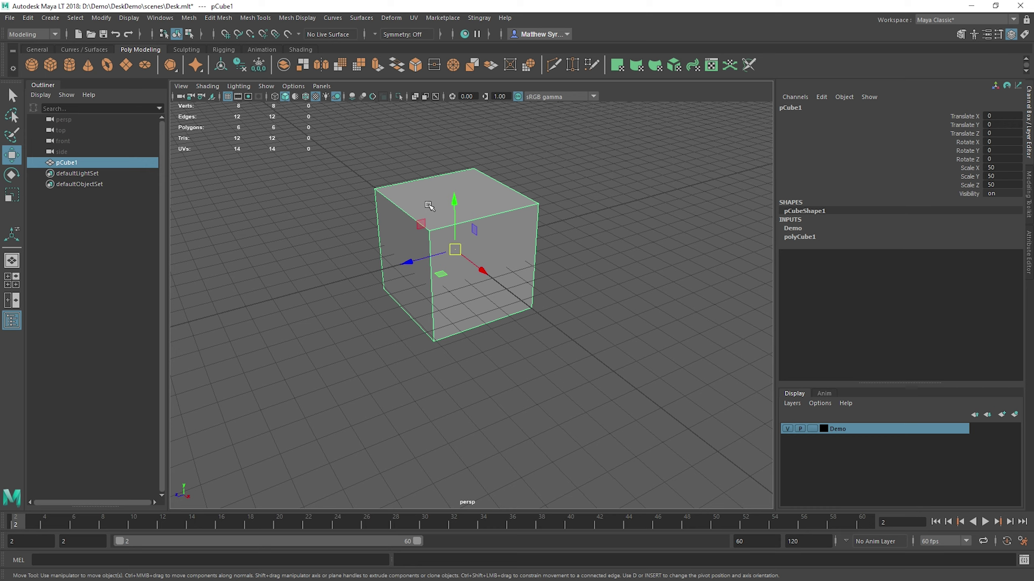
{"action": "key", "text": "ctrl+h"}
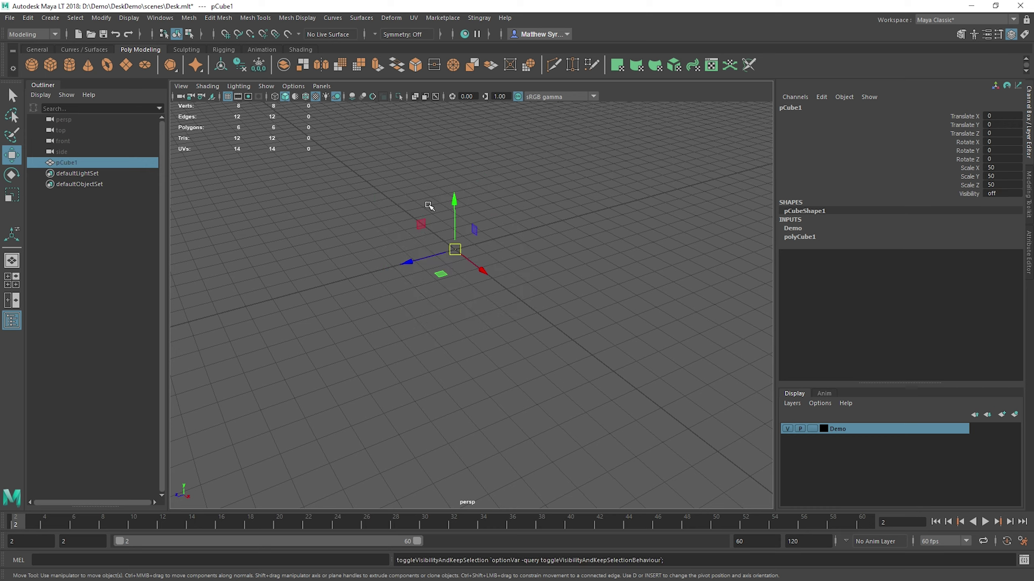
{"action": "key", "text": "ctrl+h"}
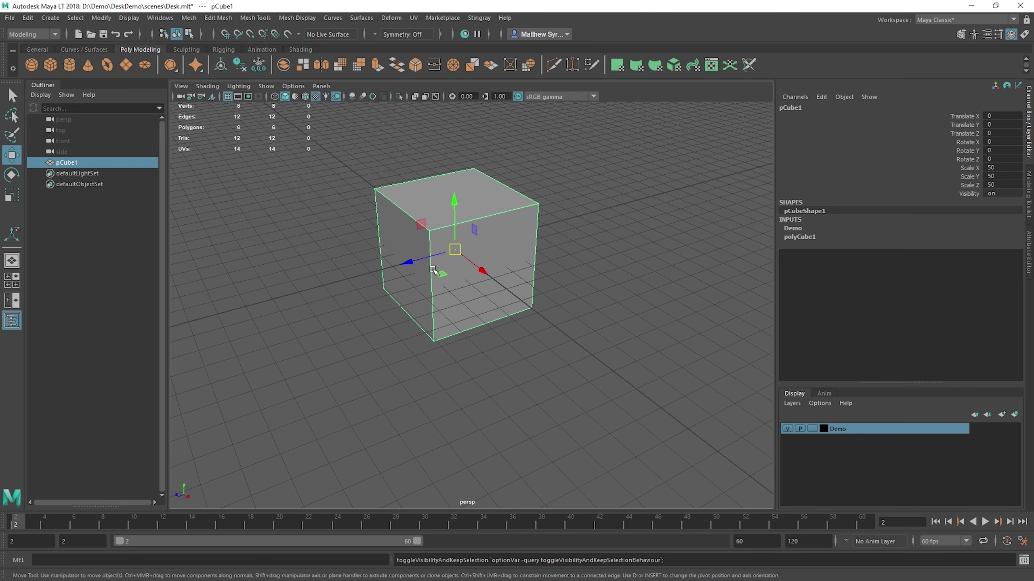
{"action": "key", "text": "ctrl+a"}
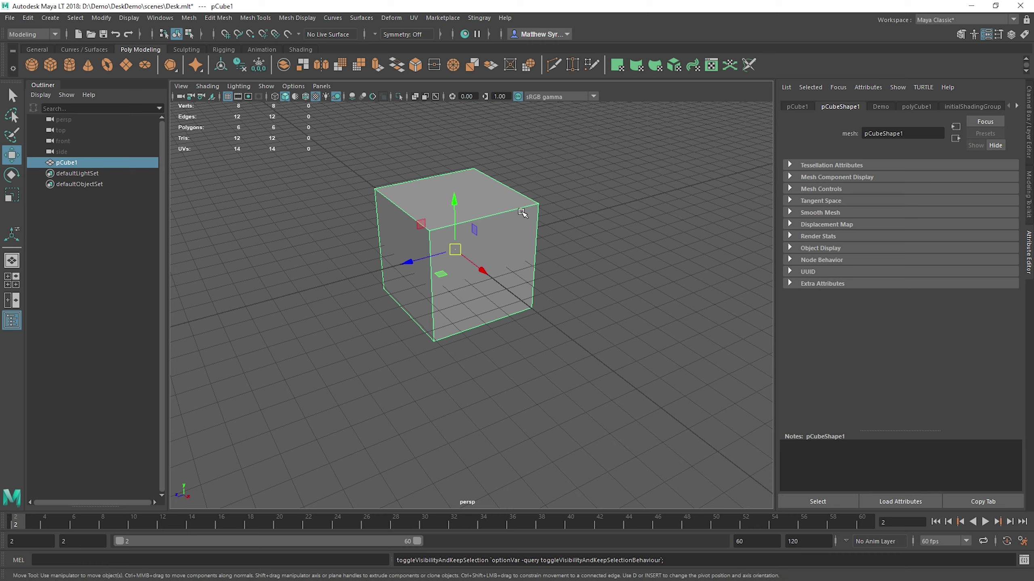
- Browse the phong1, polyCube1, Demo and pCubeShape1 tabs, ending on the pCube1 tab
{"action": "key", "text": "ctrl+a"}
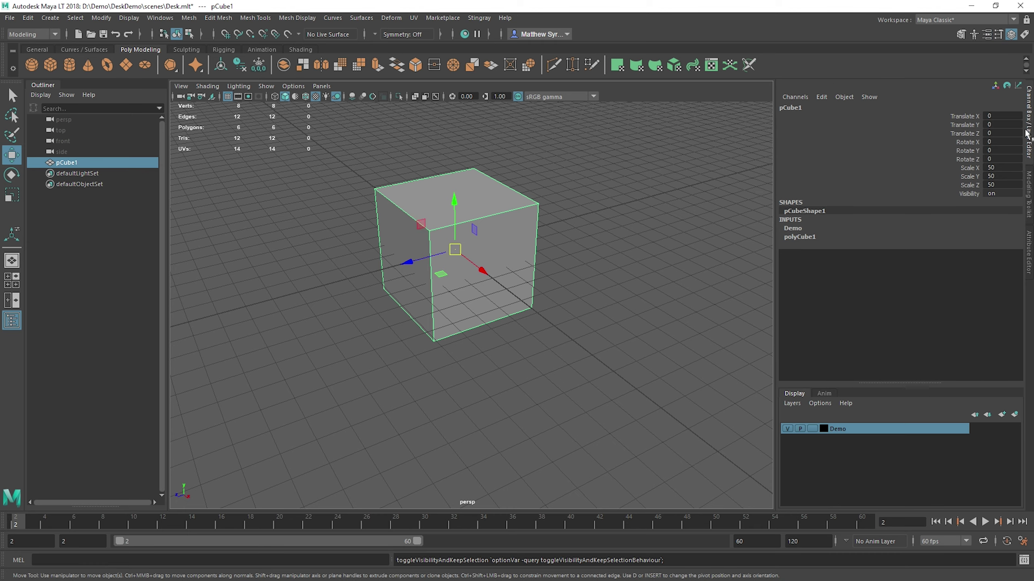
{"action": "key", "text": "ctrl+a"}
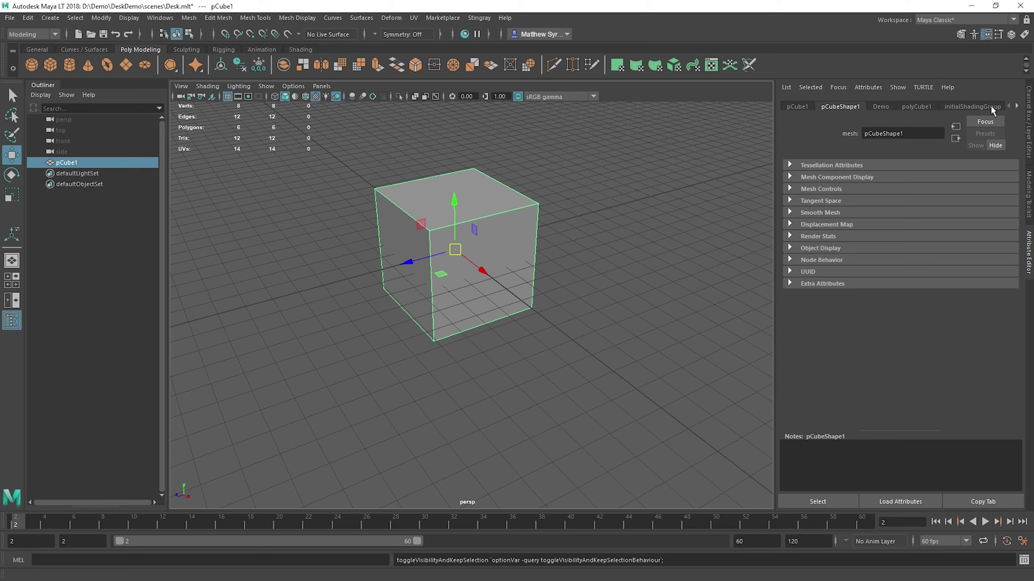
{"action": "left_click", "coordinate": [1016, 106]}
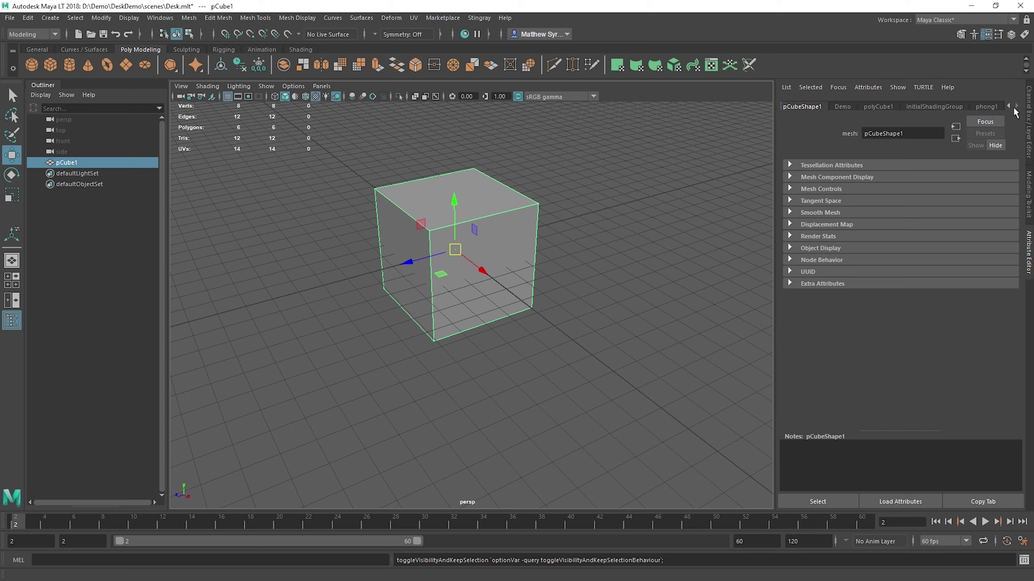
{"action": "left_click", "coordinate": [986, 107]}
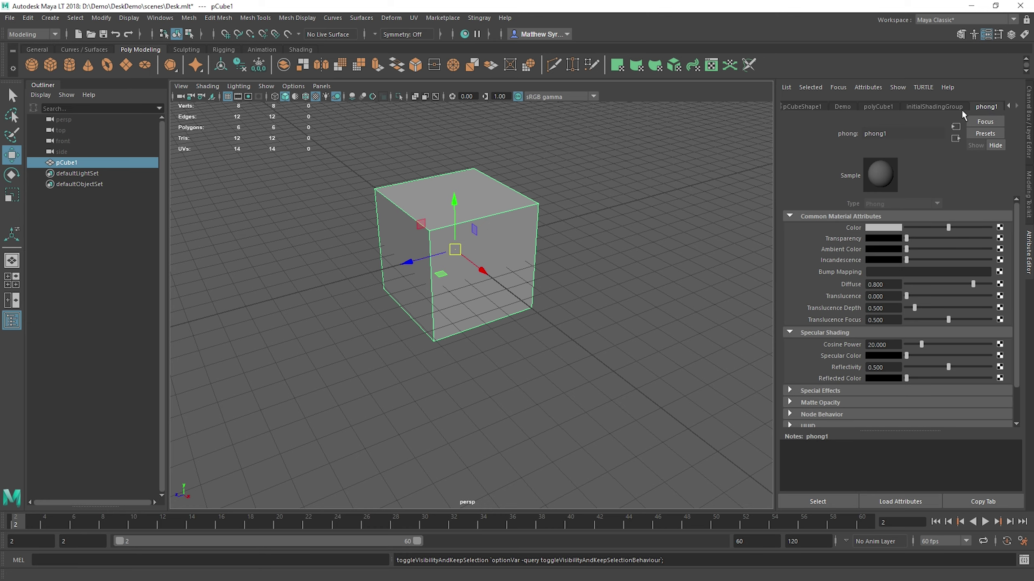
{"action": "left_click", "coordinate": [877, 107]}
{"action": "left_click", "coordinate": [842, 106]}
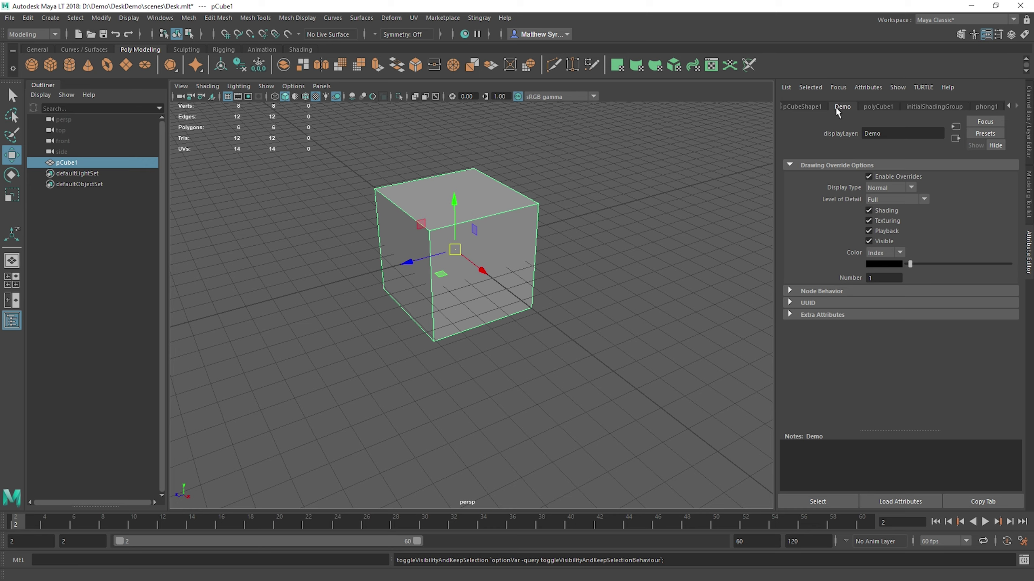
{"action": "left_click", "coordinate": [816, 107]}
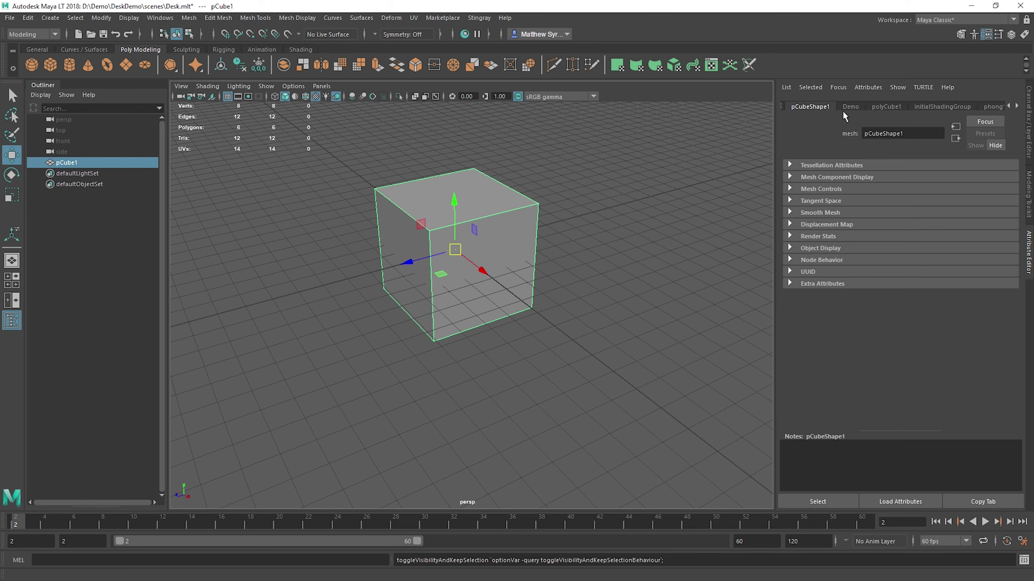
{"action": "left_click", "coordinate": [782, 107]}
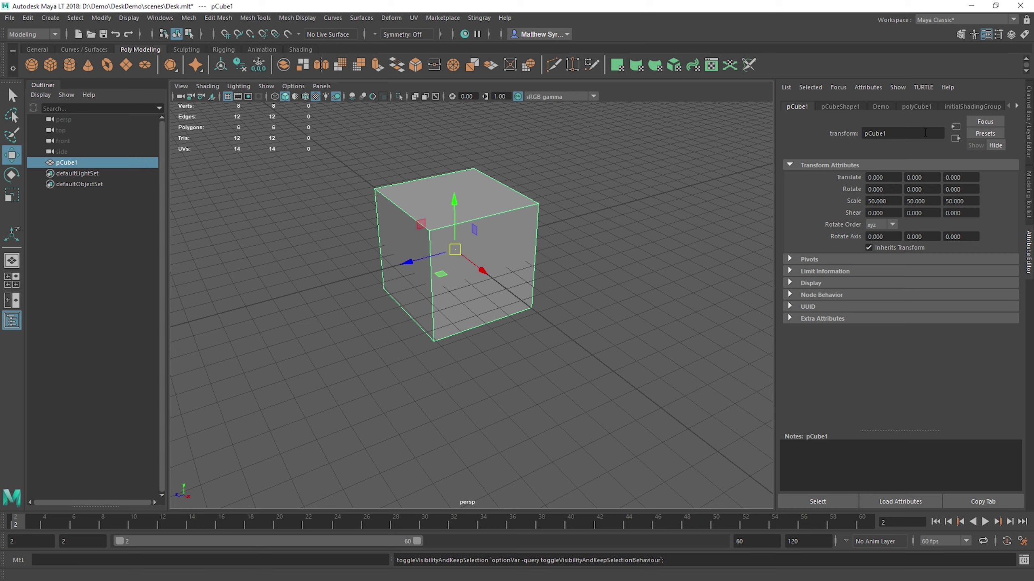
- Rename the cube's transform node to DemoBox
{"action": "key", "text": "ctrl+a"}
{"action": "type", "text": "DemoBox"}
{"action": "key", "text": "Return"}
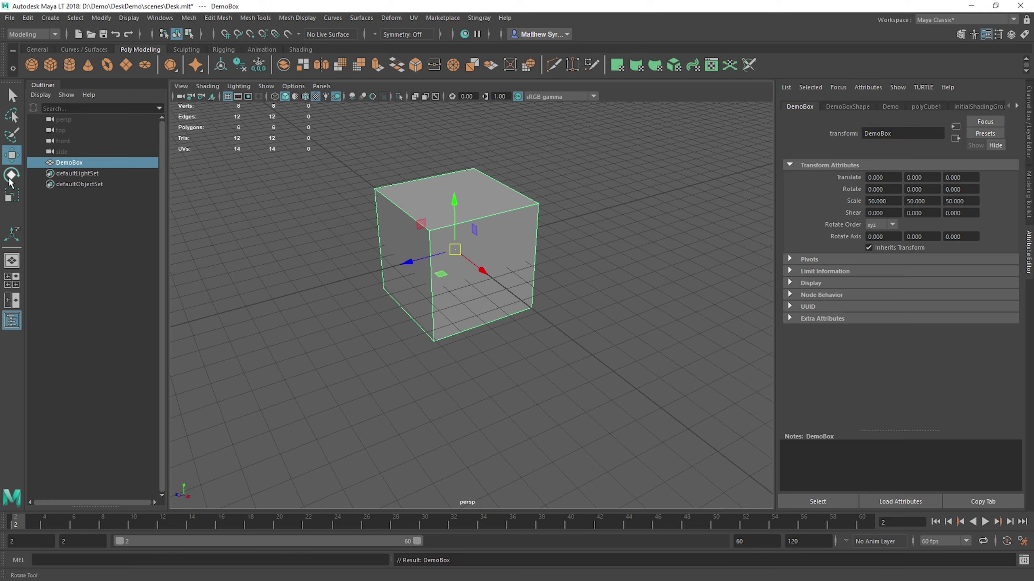
{"action": "double_click", "coordinate": [76, 163]}
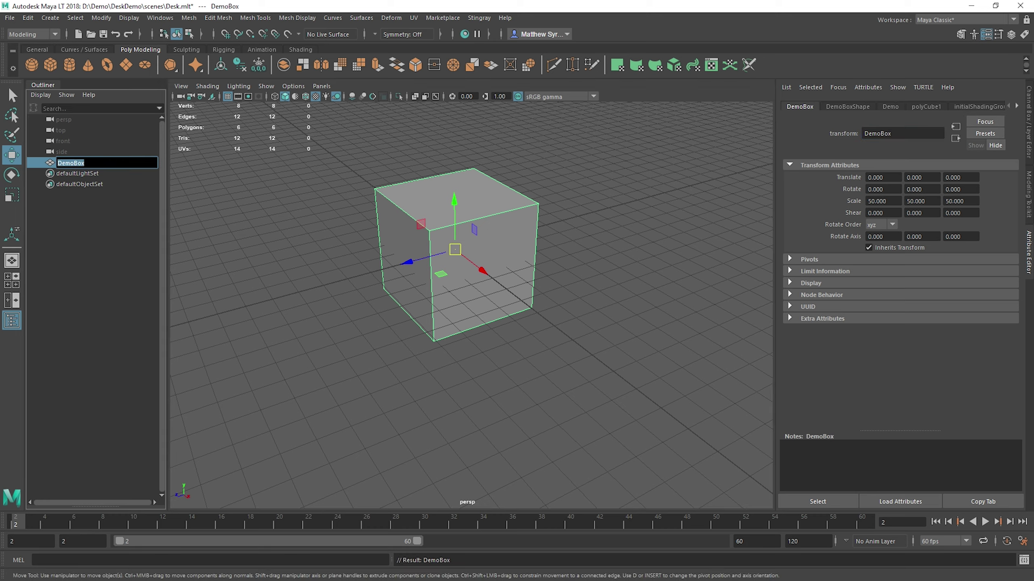
{"action": "left_click", "coordinate": [76, 163]}
- Reselect DemoBox and expand then collapse its Pivots section
{"action": "left_click", "coordinate": [275, 239]}
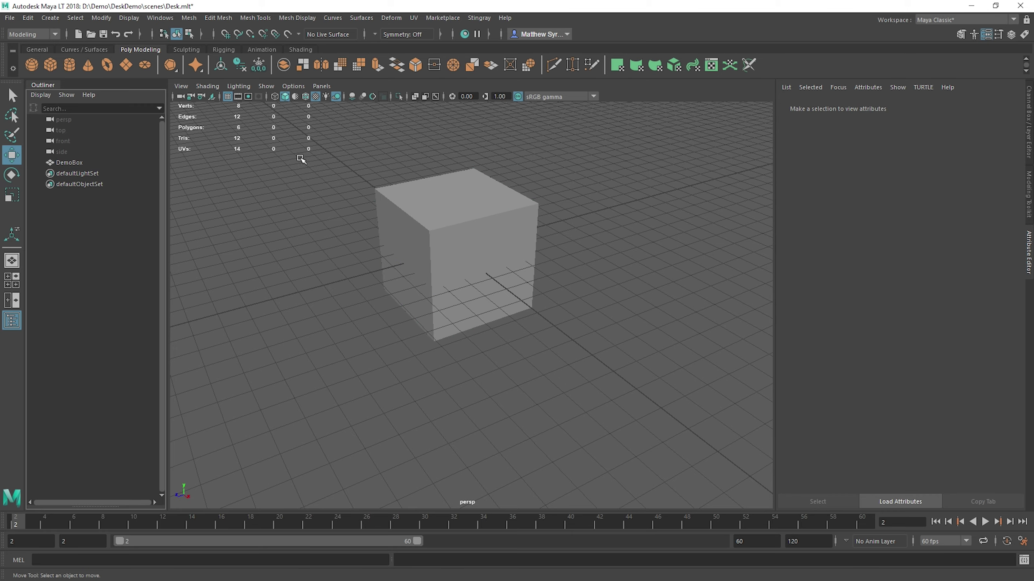
{"action": "left_click", "coordinate": [395, 225]}
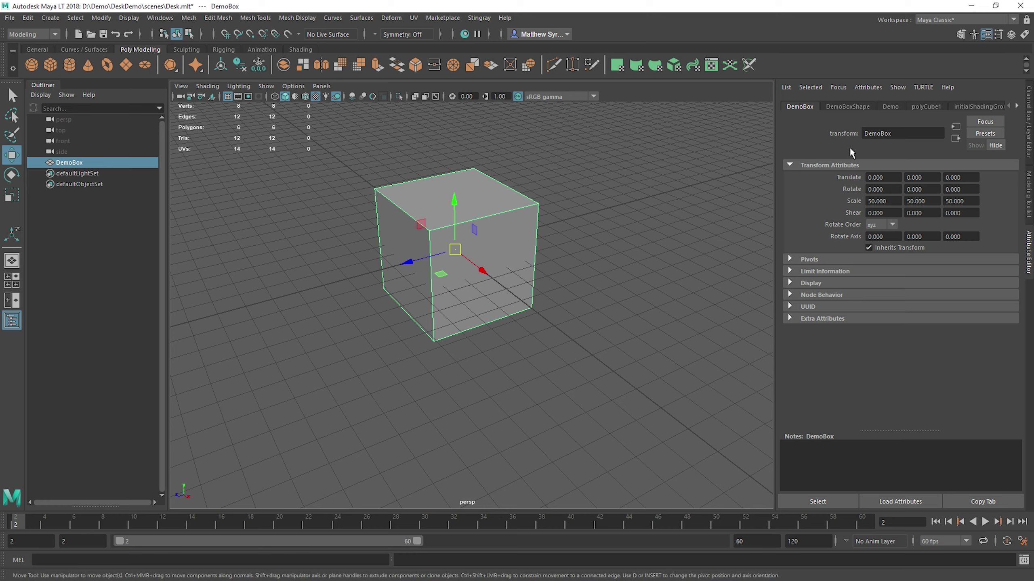
{"action": "left_click", "coordinate": [803, 260]}
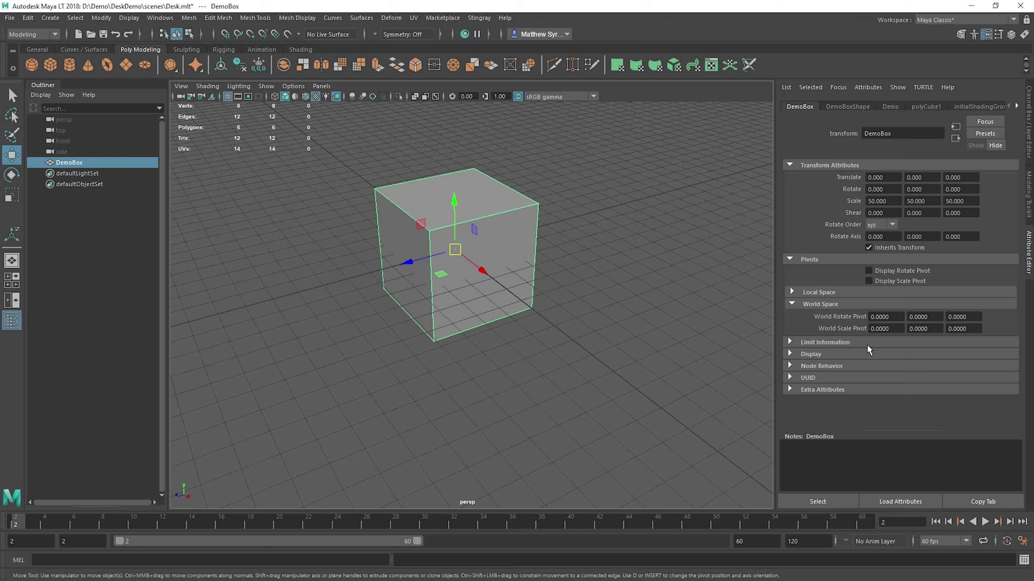
{"action": "left_click", "coordinate": [803, 258]}
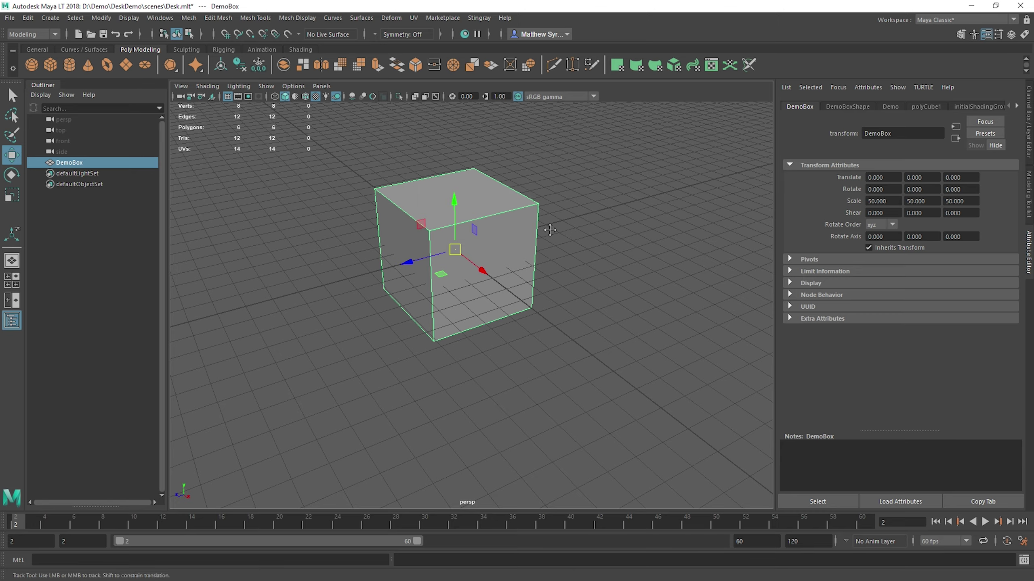
- Orbit the perspective camera around DemoBox to view it from above
{"action": "left_click_drag", "start_coordinate": [545, 228], "coordinate": [455, 261], "text": "alt"}
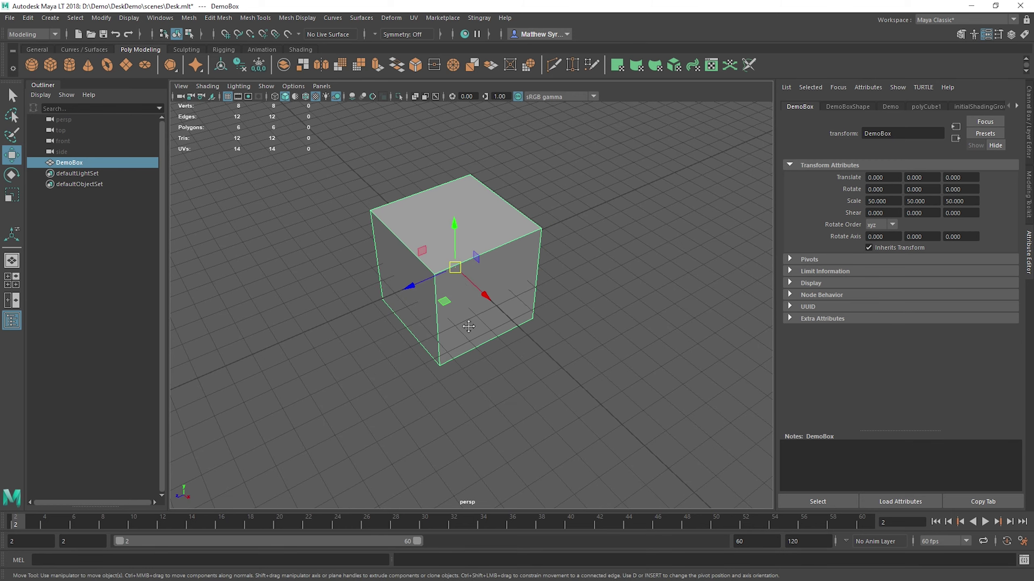
{"action": "left_click_drag", "start_coordinate": [468, 324], "coordinate": [485, 167], "text": "alt"}
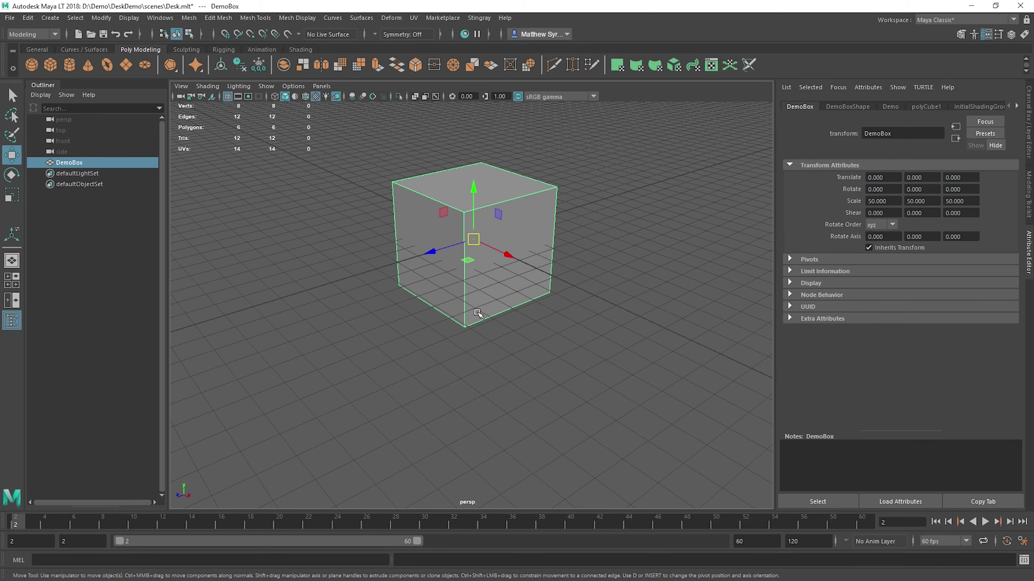
{"action": "left_click_drag", "start_coordinate": [477, 312], "coordinate": [482, 264], "text": "alt"}
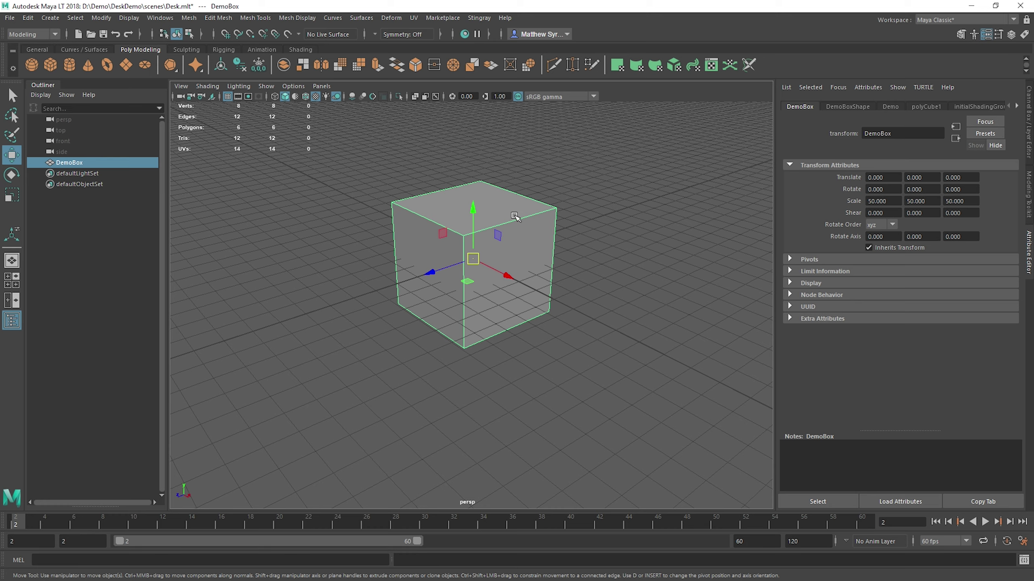
- Reselect DemoBox and open the Windows menu
{"action": "left_click", "coordinate": [608, 253]}
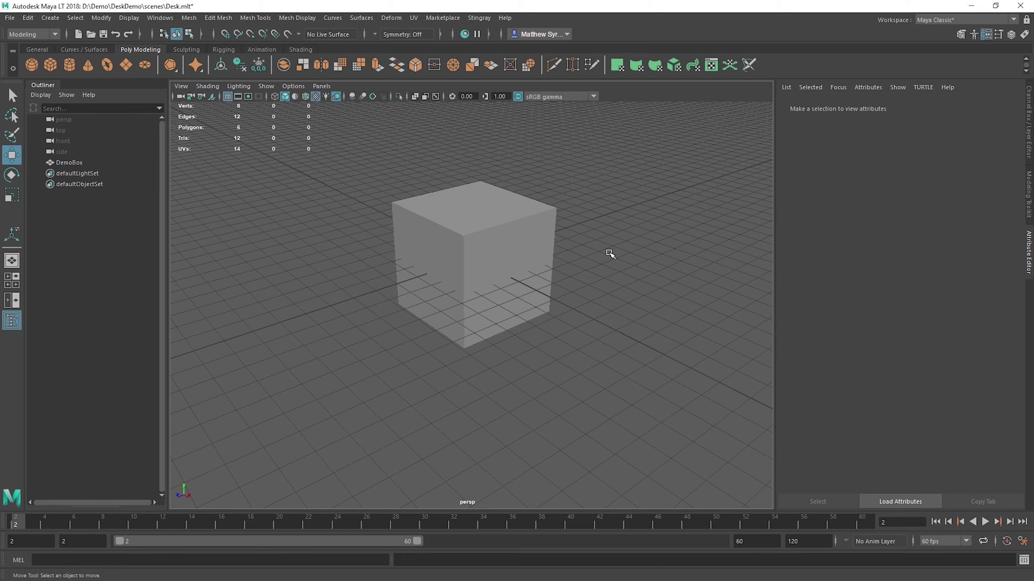
{"action": "left_click", "coordinate": [530, 223]}
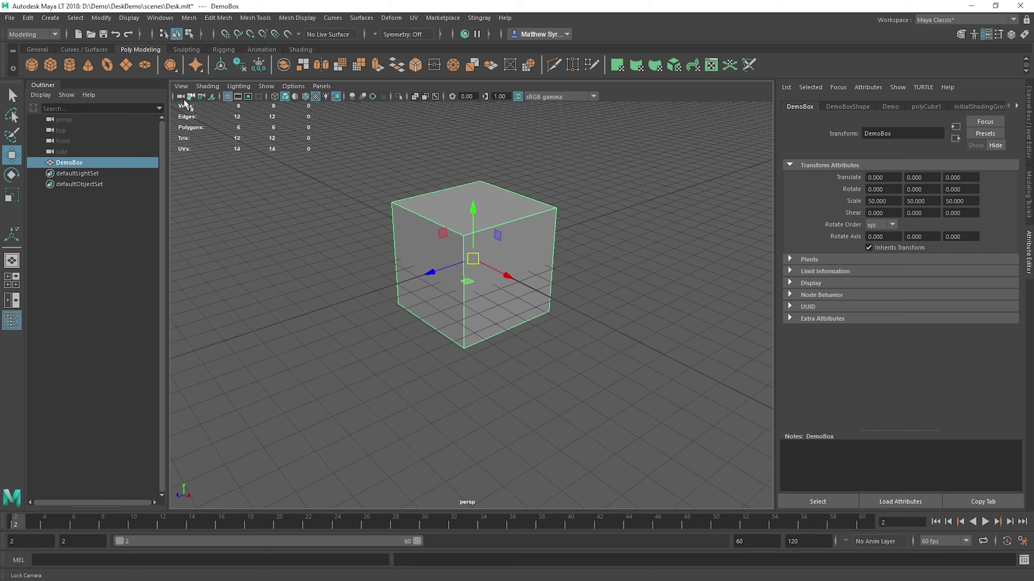
{"action": "left_click", "coordinate": [178, 155]}
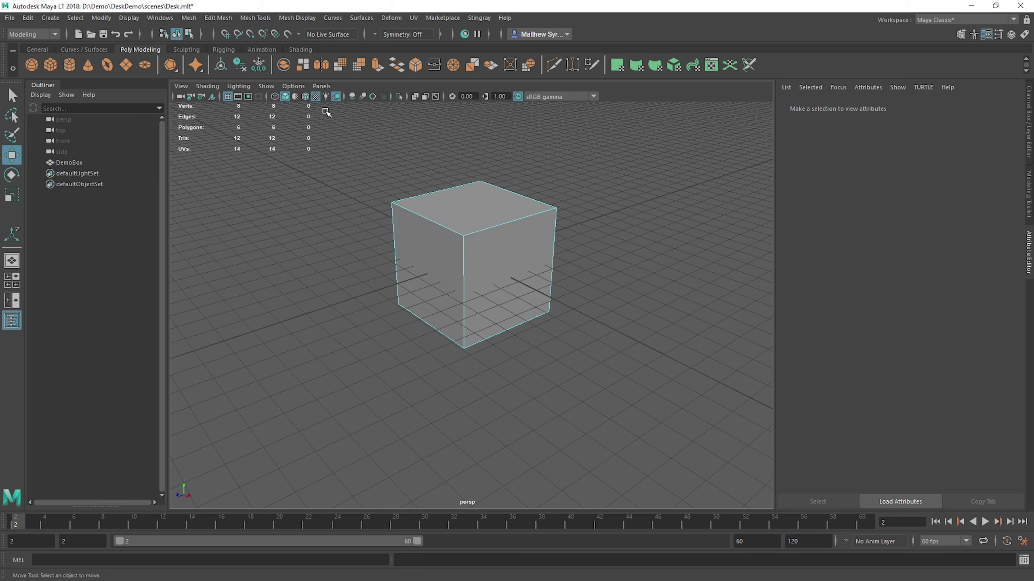
{"action": "right_click_drag", "start_coordinate": [480, 214], "coordinate": [493, 223]}
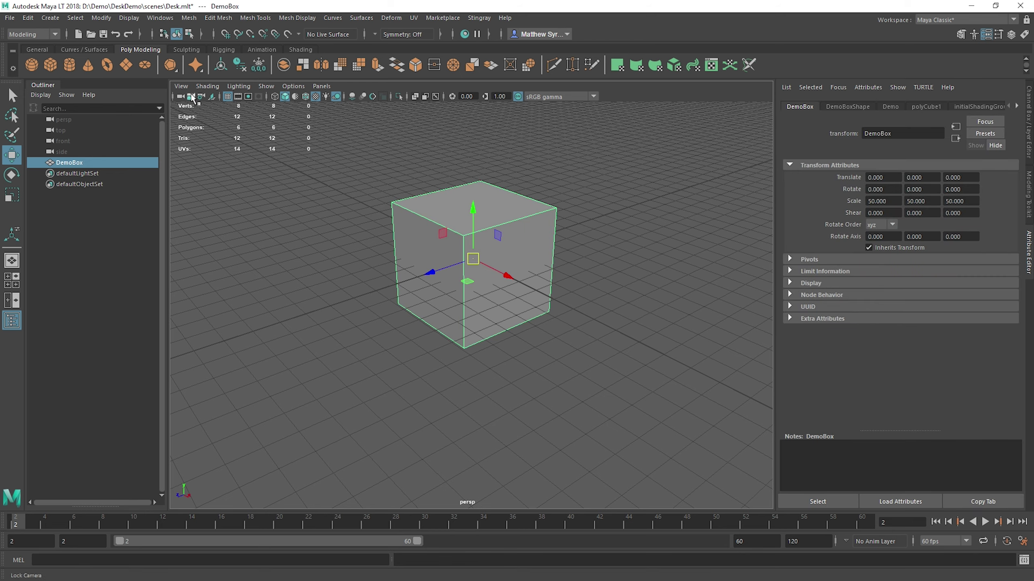
{"action": "left_click", "coordinate": [161, 18]}
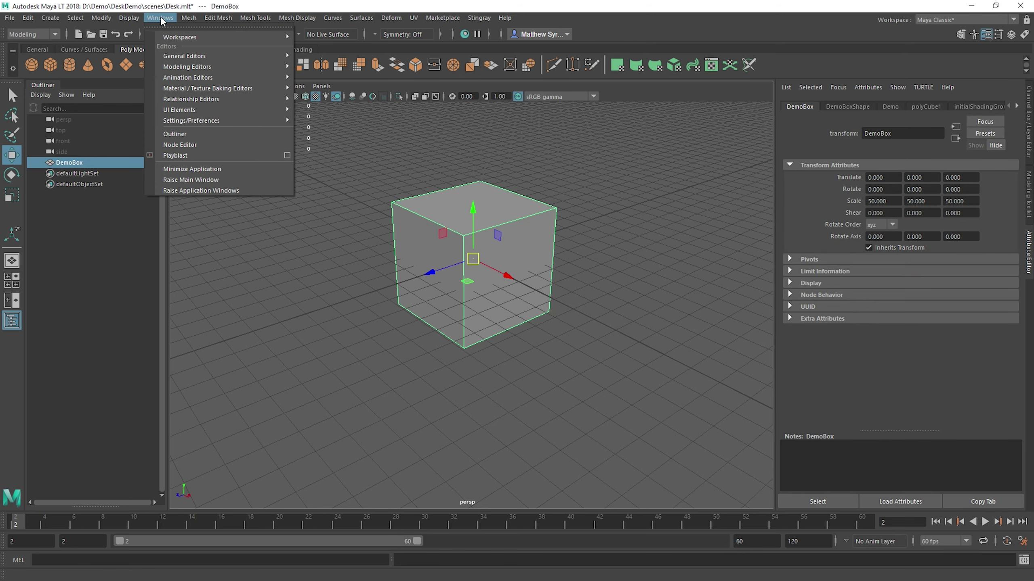
- Enable Display > Heads Up Display > Poly Count, then reselect DemoBox
{"action": "mouse_move", "coordinate": [171, 36]}
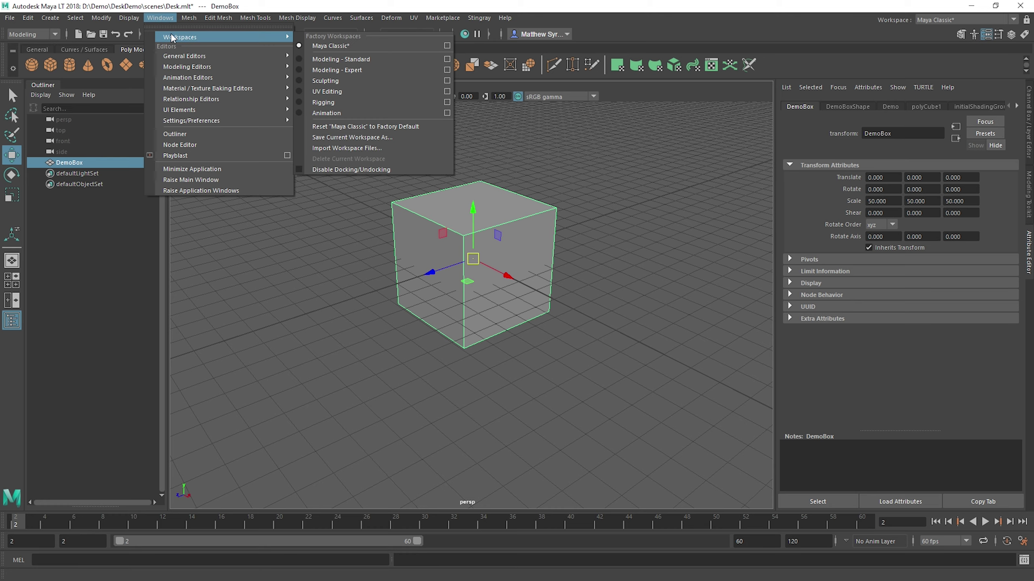
{"action": "mouse_move", "coordinate": [125, 20]}
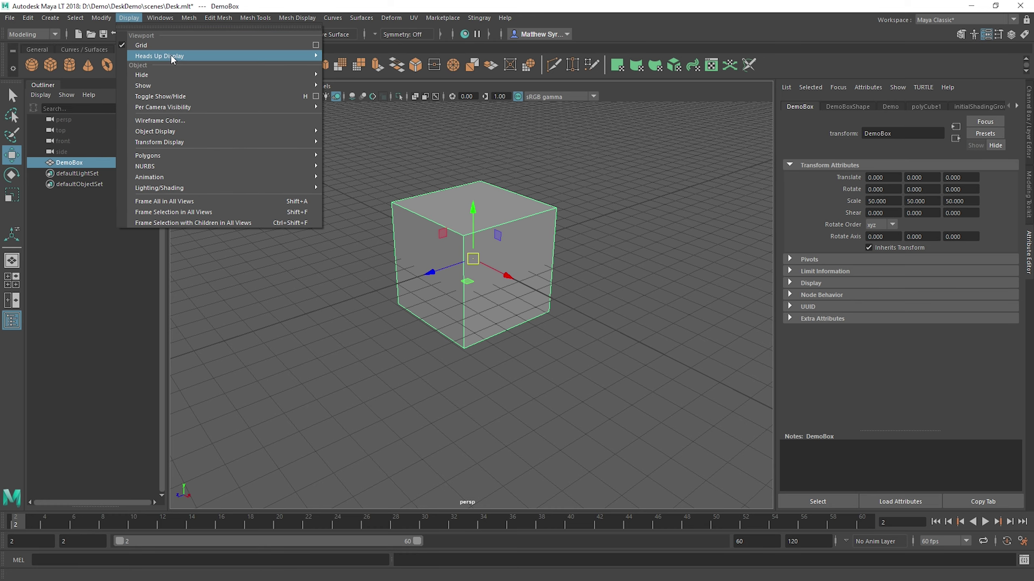
{"action": "mouse_move", "coordinate": [171, 54]}
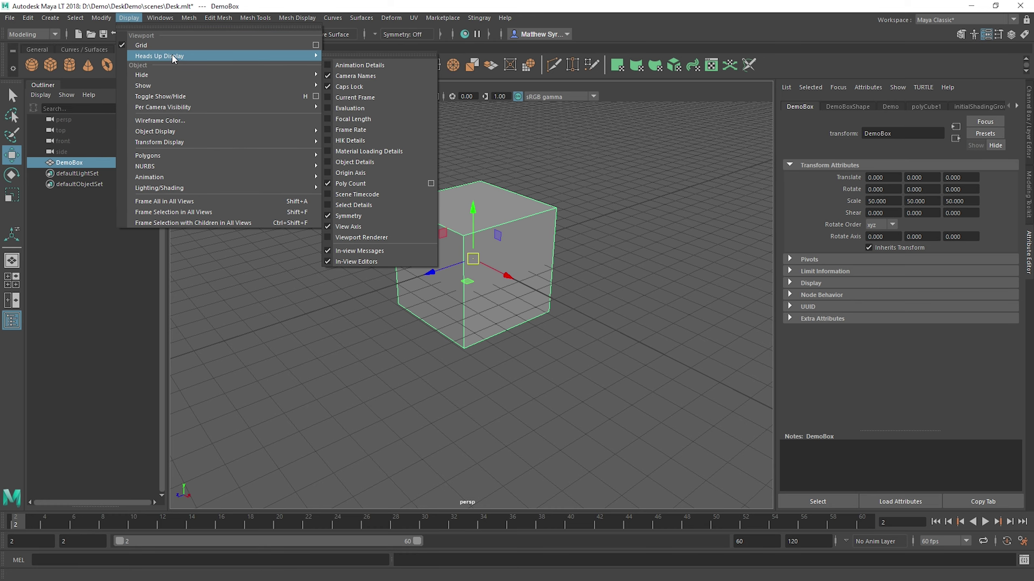
{"action": "left_click", "coordinate": [360, 184]}
{"action": "left_click", "coordinate": [302, 136]}
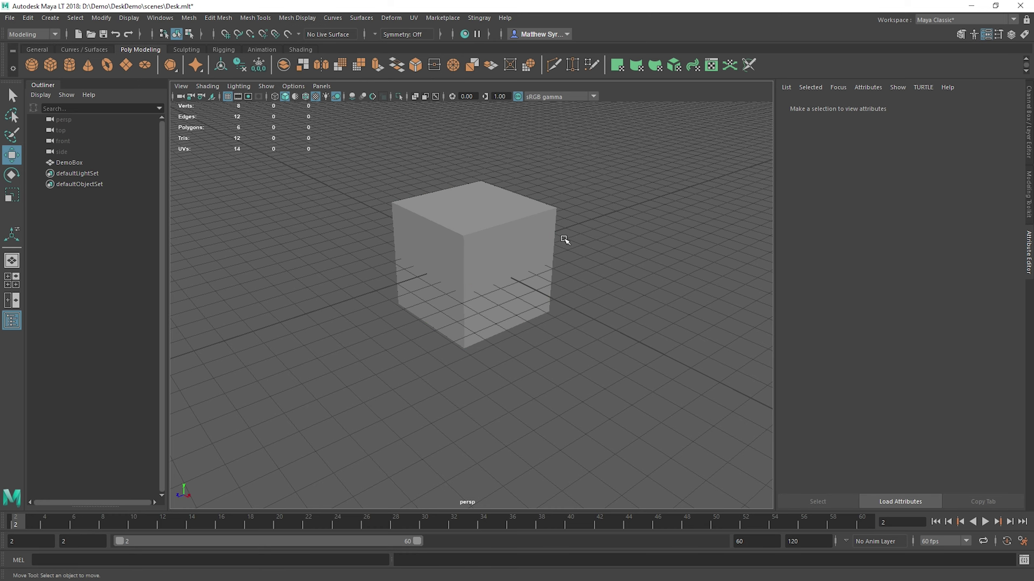
{"action": "left_click", "coordinate": [505, 220]}
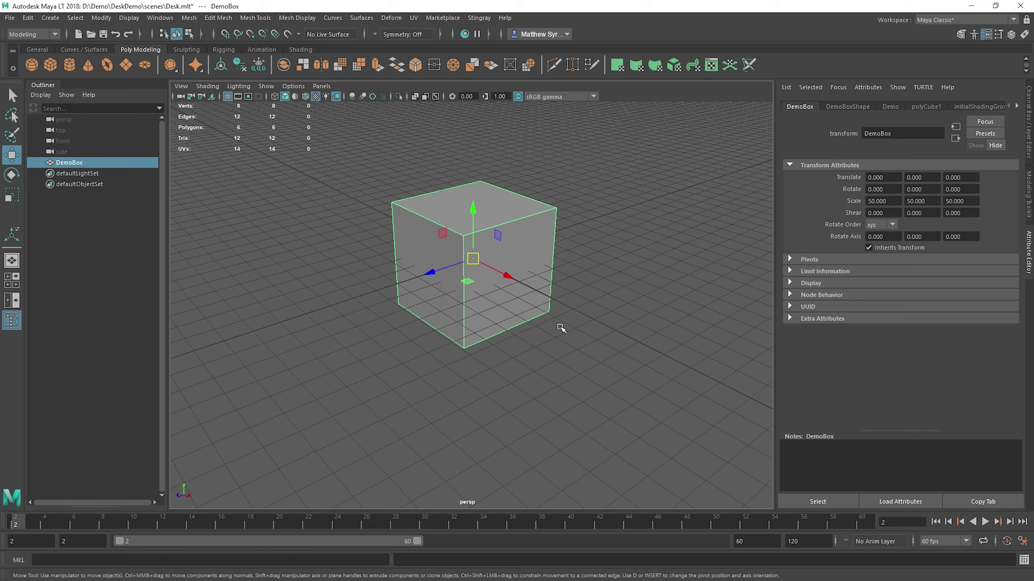
- Switch DemoBox to face mode, select five of its faces, then clear the selection
{"action": "left_click_drag", "start_coordinate": [587, 321], "coordinate": [572, 358], "text": "alt"}
{"action": "left_click_drag", "start_coordinate": [462, 274], "coordinate": [561, 241], "text": "alt"}
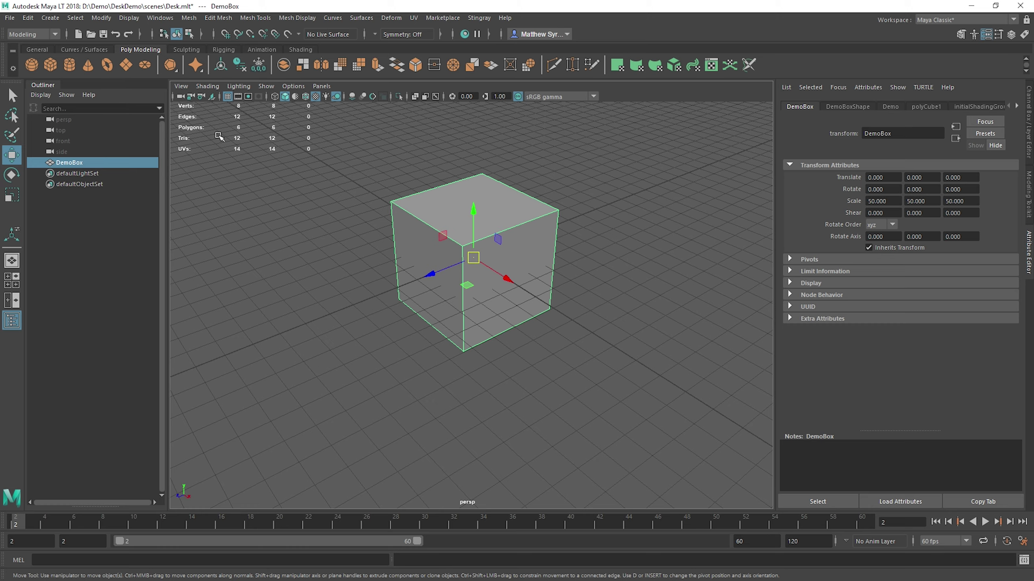
{"action": "right_click_drag", "start_coordinate": [468, 208], "coordinate": [464, 234]}
{"action": "left_click", "coordinate": [452, 213]}
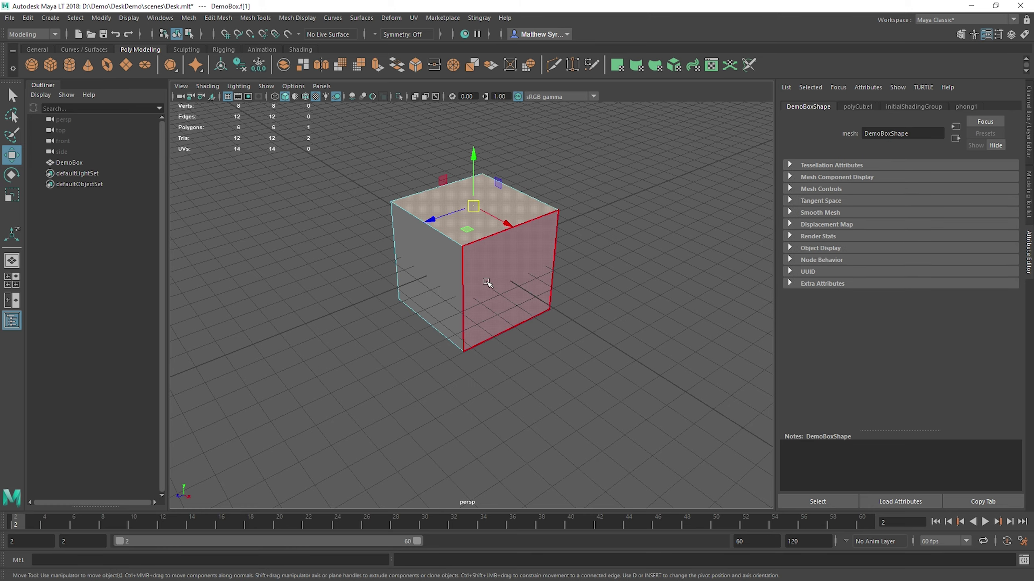
{"action": "left_click", "coordinate": [488, 271], "text": "shift"}
{"action": "left_click", "coordinate": [415, 246], "text": "shift"}
{"action": "left_click_drag", "start_coordinate": [358, 250], "coordinate": [510, 248], "text": "alt"}
{"action": "left_click", "coordinate": [363, 285], "text": "shift"}
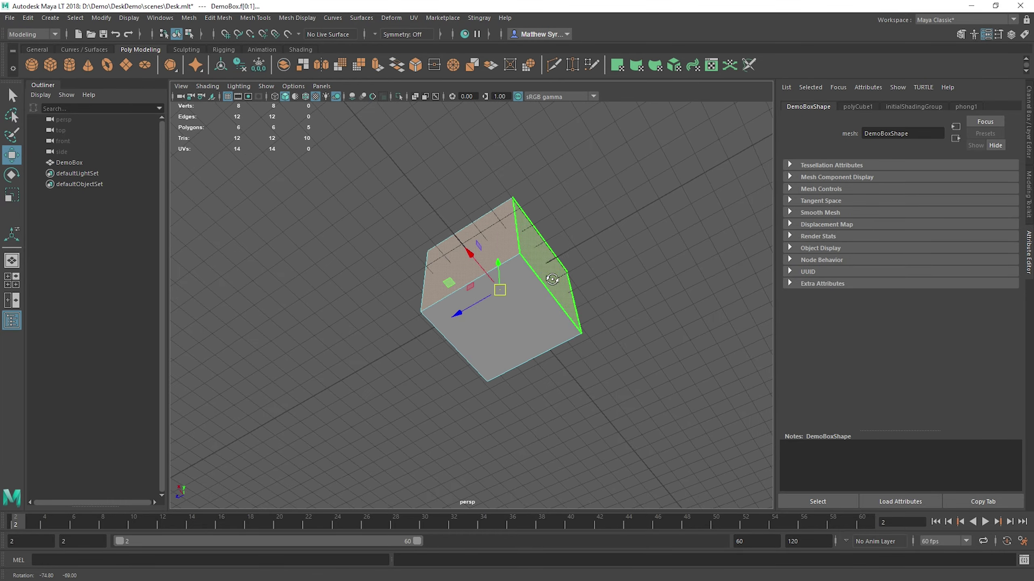
{"action": "left_click", "coordinate": [510, 249], "text": "shift"}
{"action": "left_click_drag", "start_coordinate": [516, 313], "coordinate": [614, 271], "text": "alt"}
{"action": "left_click", "coordinate": [614, 270]}
- Return to Object Mode, select DemoBox, and turn on Wireframe on Shaded
{"action": "right_click_drag", "start_coordinate": [498, 240], "coordinate": [528, 229]}
{"action": "left_click", "coordinate": [572, 277]}
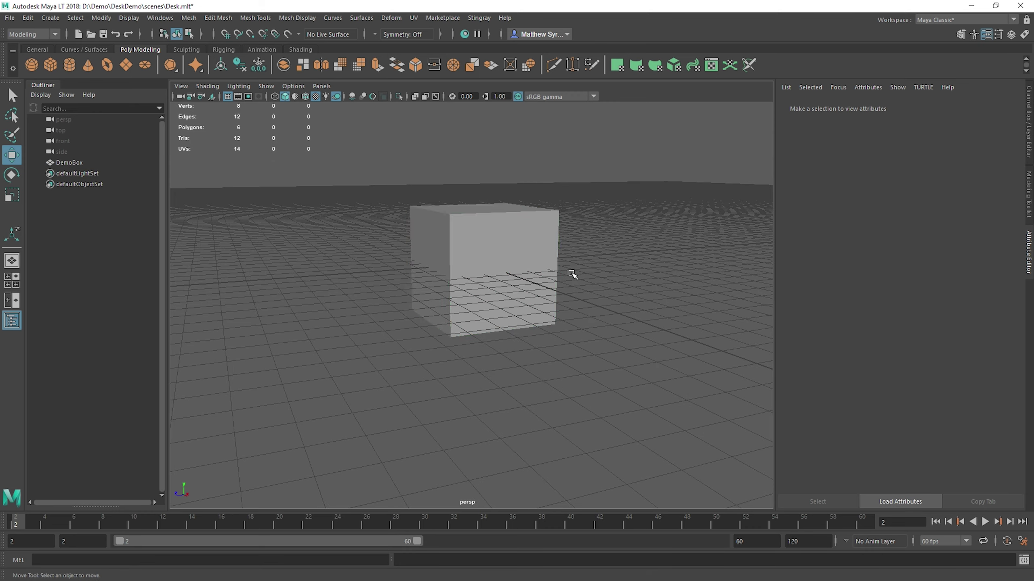
{"action": "left_click_drag", "start_coordinate": [572, 277], "coordinate": [515, 258], "text": "alt"}
{"action": "left_click", "coordinate": [515, 257]}
{"action": "left_click_drag", "start_coordinate": [565, 288], "coordinate": [542, 231], "text": "alt"}
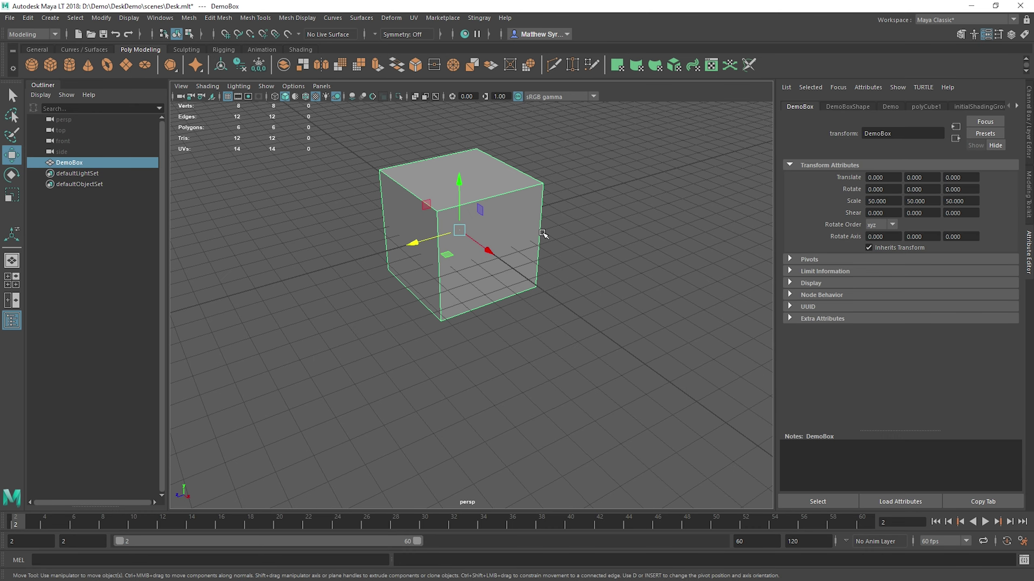
{"action": "left_click", "coordinate": [306, 96]}
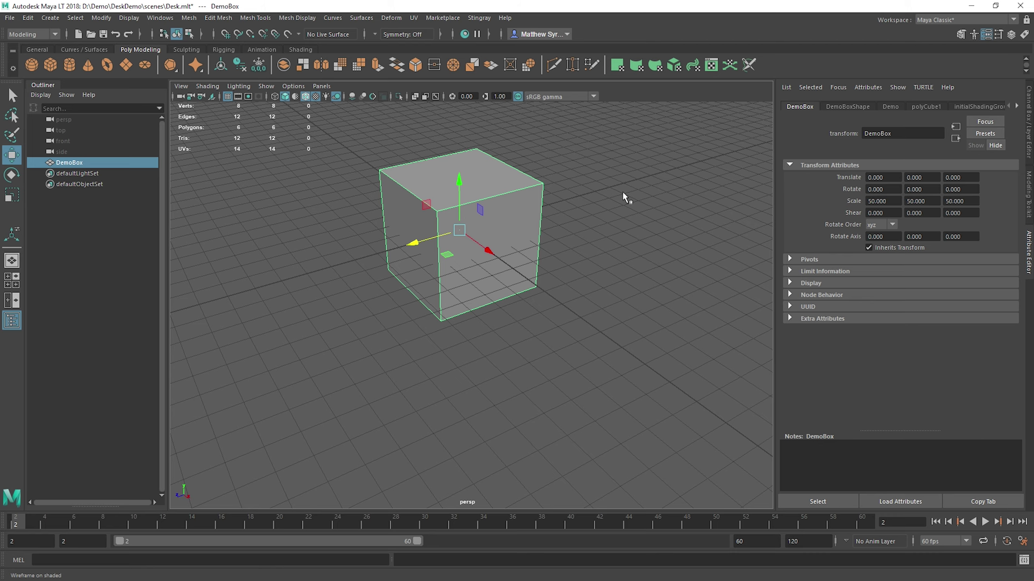
- Orbit around the wireframe-shaded DemoBox to a raised three-quarter view and reselect it
{"action": "left_click", "coordinate": [570, 252]}
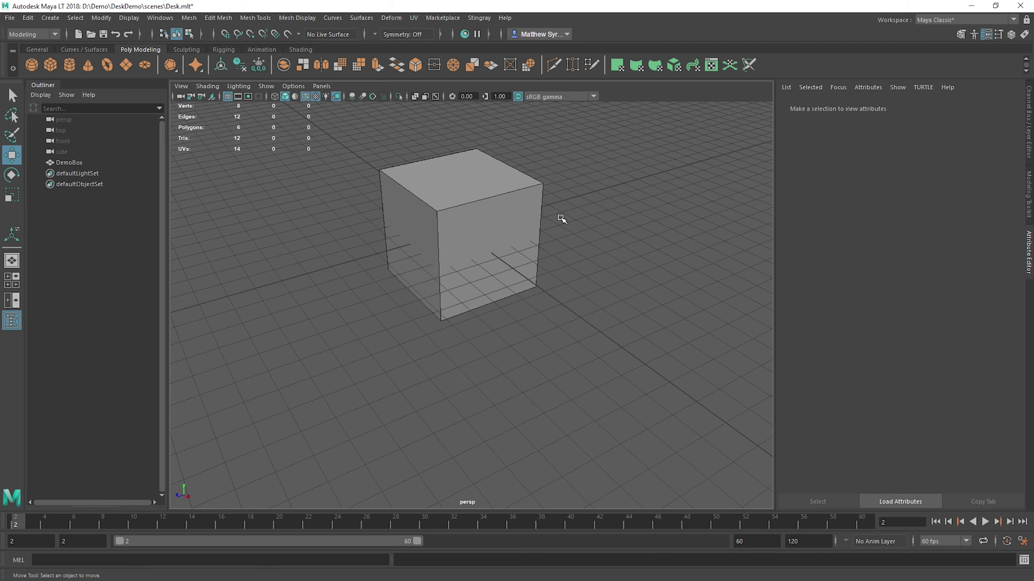
{"action": "left_click_drag", "start_coordinate": [559, 220], "coordinate": [584, 298], "text": "alt"}
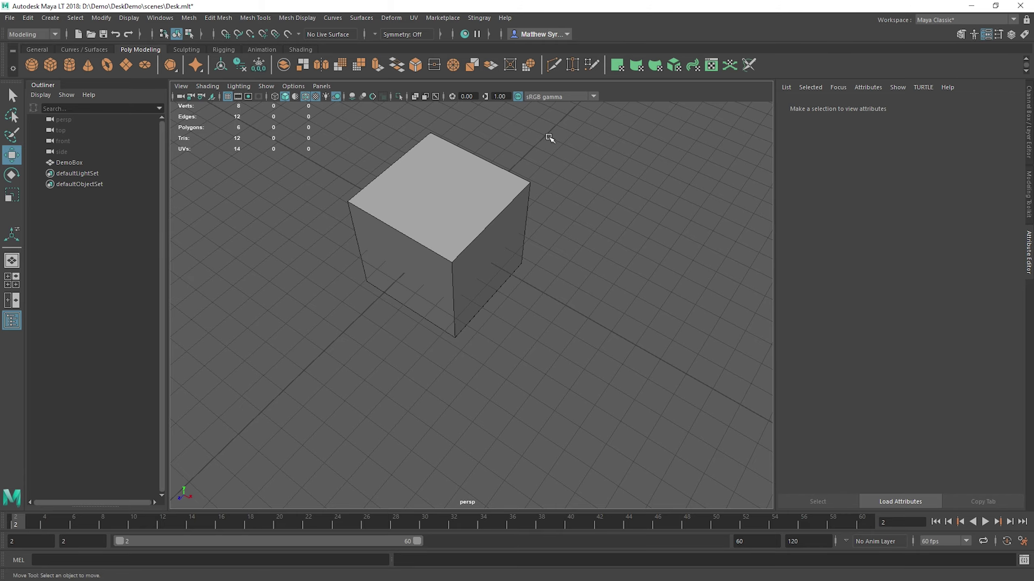
{"action": "left_click_drag", "start_coordinate": [639, 210], "coordinate": [548, 309], "text": "alt"}
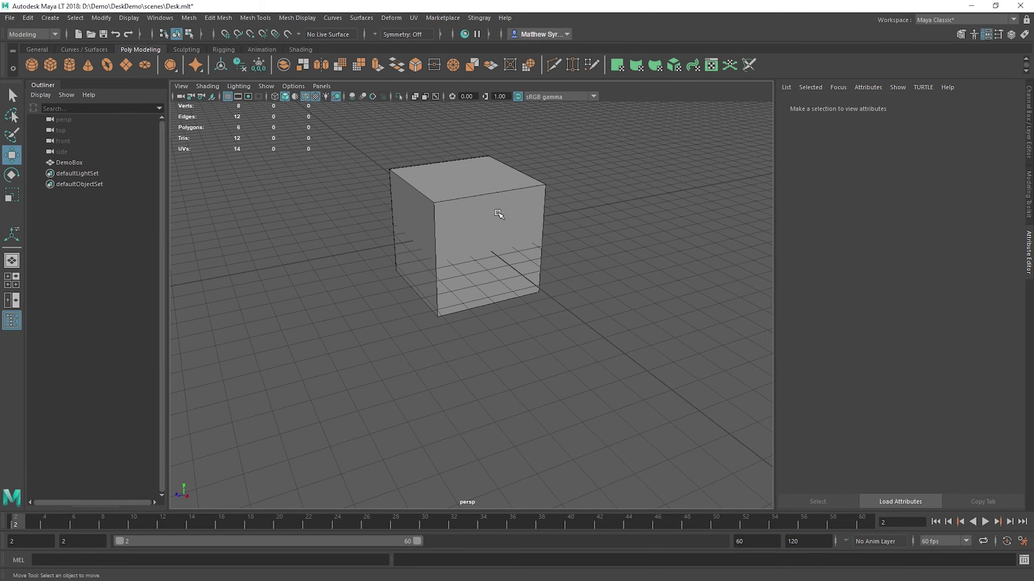
{"action": "left_click_drag", "start_coordinate": [498, 213], "coordinate": [489, 255], "text": "alt"}
{"action": "left_click", "coordinate": [468, 264]}
- Switch DemoBox to edge mode and select its top edges, Shift-adding the back-left and back-right ones
{"action": "right_click", "coordinate": [487, 227]}
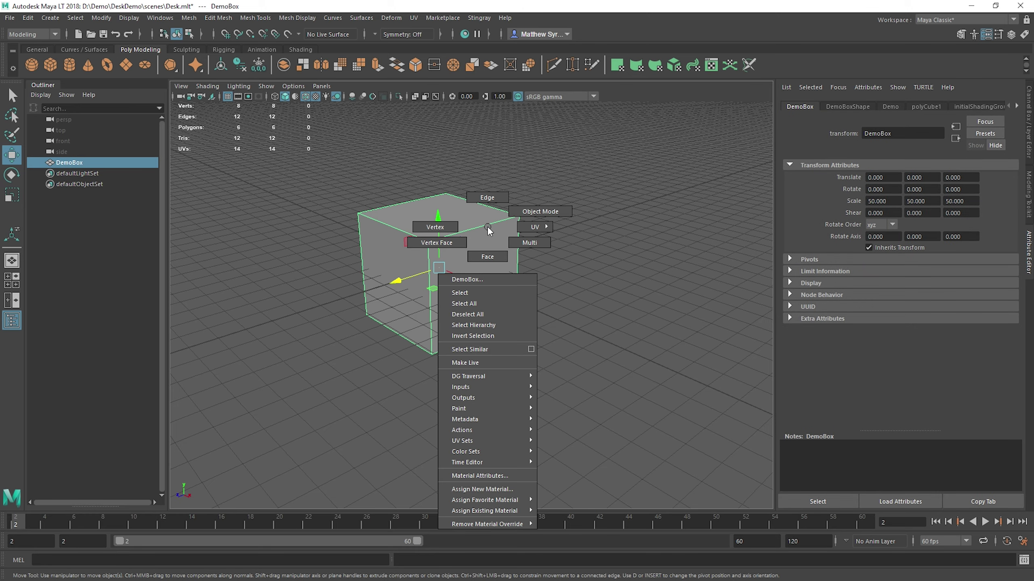
{"action": "right_click_drag", "start_coordinate": [487, 231], "coordinate": [487, 198]}
{"action": "left_click", "coordinate": [476, 229]}
{"action": "left_click", "coordinate": [388, 224]}
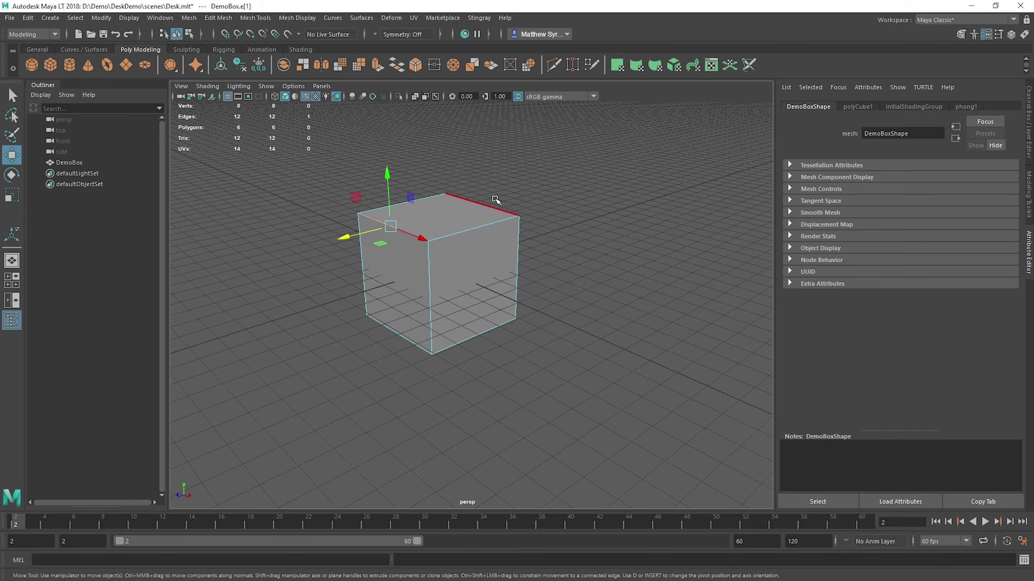
{"action": "left_click", "coordinate": [488, 205], "text": "shift"}
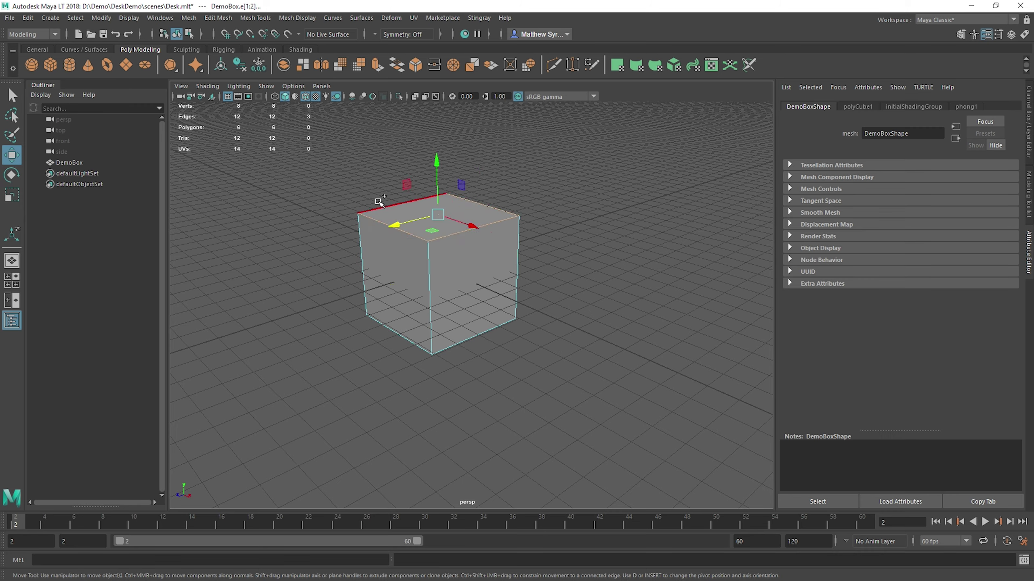
{"action": "left_click", "coordinate": [390, 203], "text": "shift"}
- Marquee-select edges across the cube, Ctrl-drag to remove two top-right edges, then clear the selection
{"action": "left_click_drag", "start_coordinate": [494, 257], "coordinate": [487, 254], "text": "alt"}
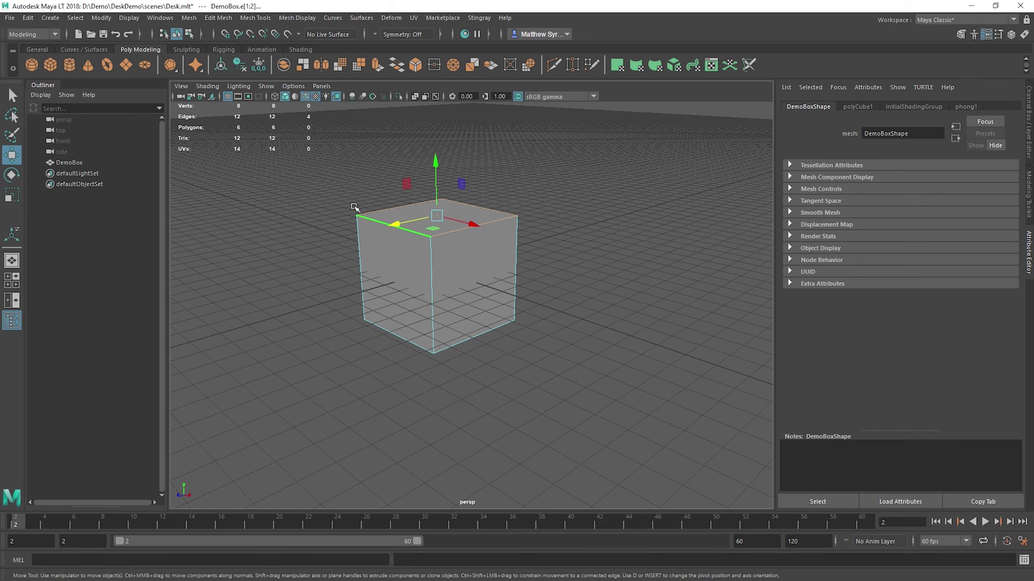
{"action": "left_click_drag", "start_coordinate": [294, 158], "coordinate": [668, 409]}
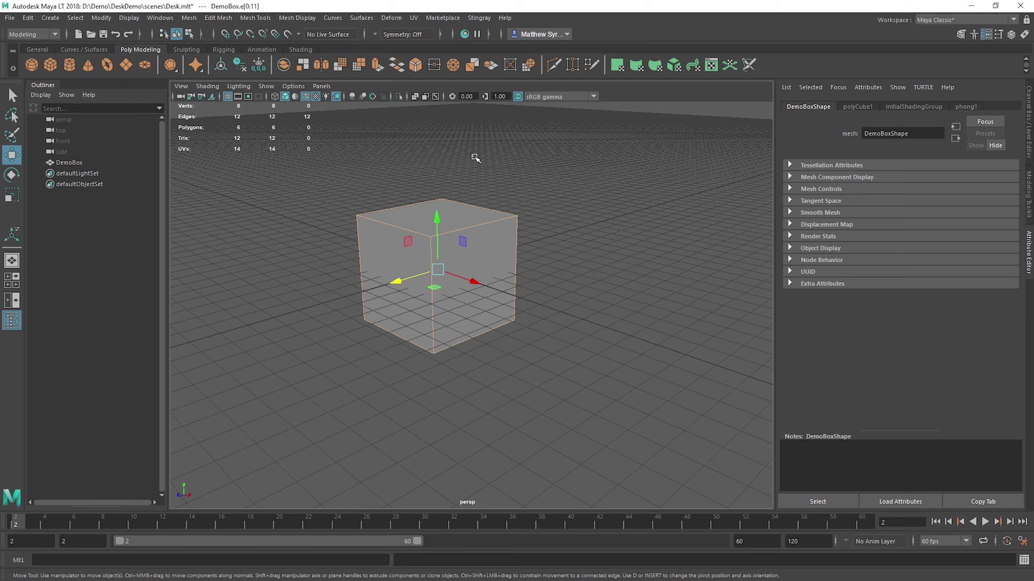
{"action": "left_click_drag", "start_coordinate": [472, 155], "coordinate": [556, 352]}
{"action": "left_click_drag", "start_coordinate": [344, 186], "coordinate": [383, 401]}
{"action": "left_click_drag", "start_coordinate": [473, 150], "coordinate": [509, 352]}
{"action": "left_click_drag", "start_coordinate": [490, 205], "coordinate": [678, 300], "text": "ctrl"}
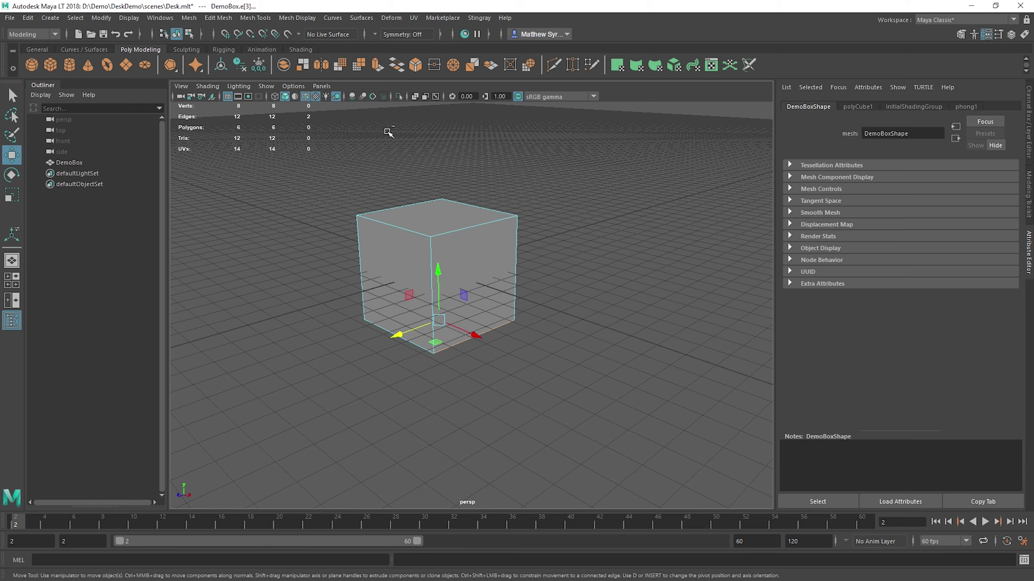
{"action": "left_click", "coordinate": [715, 477]}
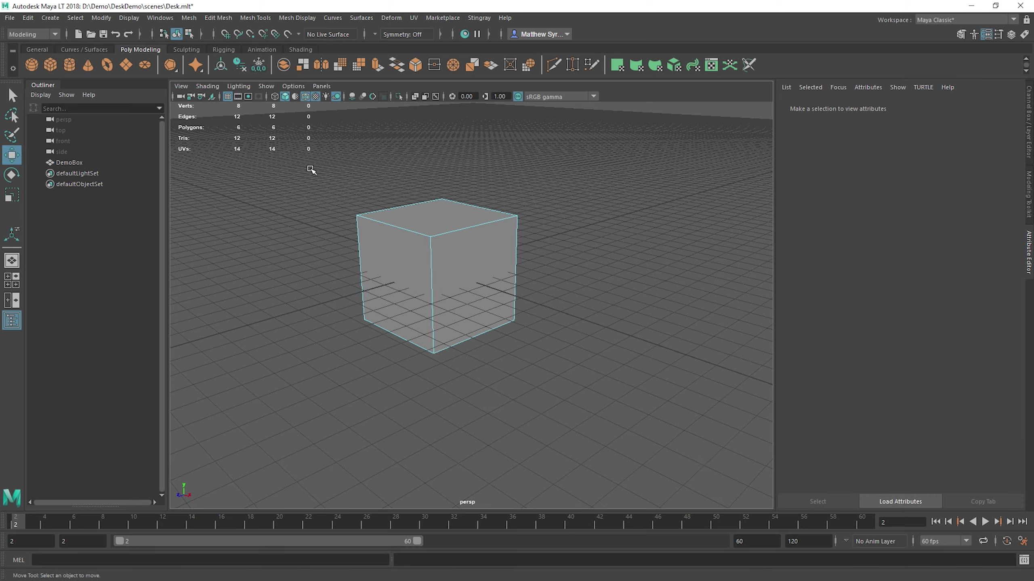
{"action": "left_click_drag", "start_coordinate": [311, 169], "coordinate": [632, 458]}
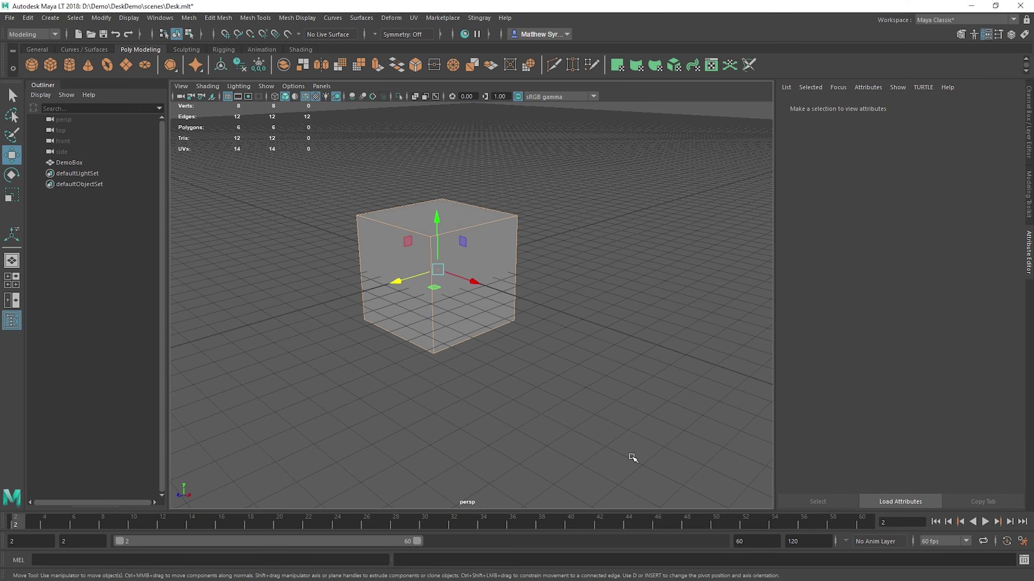
{"action": "right_click", "coordinate": [449, 220]}
{"action": "left_click", "coordinate": [419, 222]}
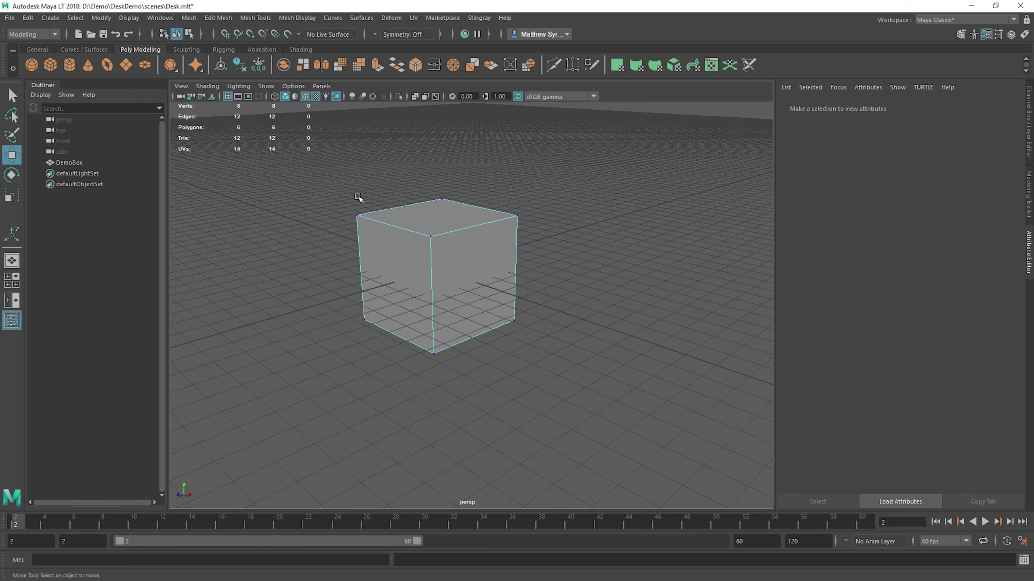
{"action": "left_click_drag", "start_coordinate": [346, 184], "coordinate": [377, 239]}
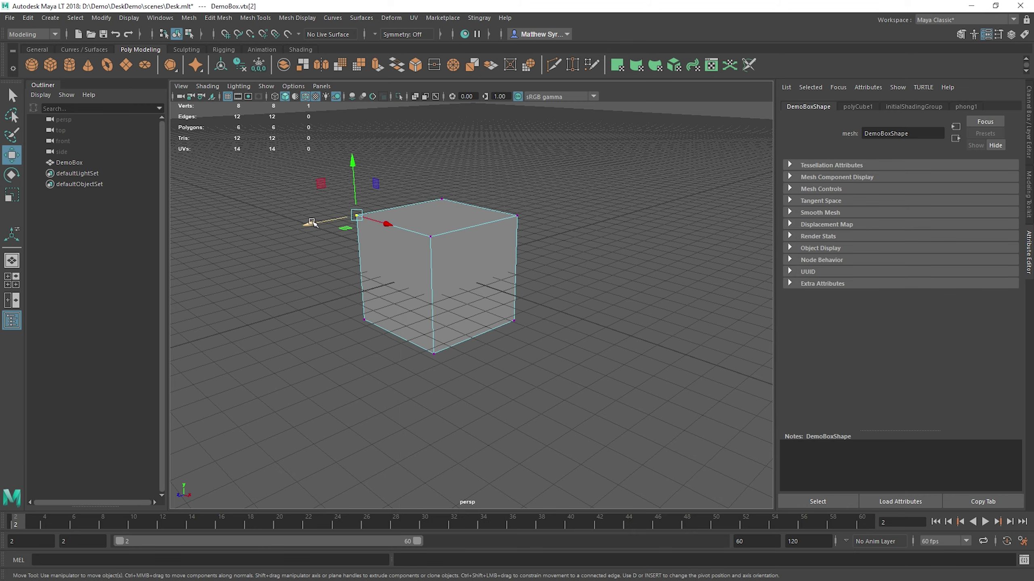
{"action": "left_click_drag", "start_coordinate": [312, 224], "coordinate": [265, 236]}
{"action": "left_click", "coordinate": [430, 236]}
{"action": "left_click_drag", "start_coordinate": [455, 244], "coordinate": [533, 281]}
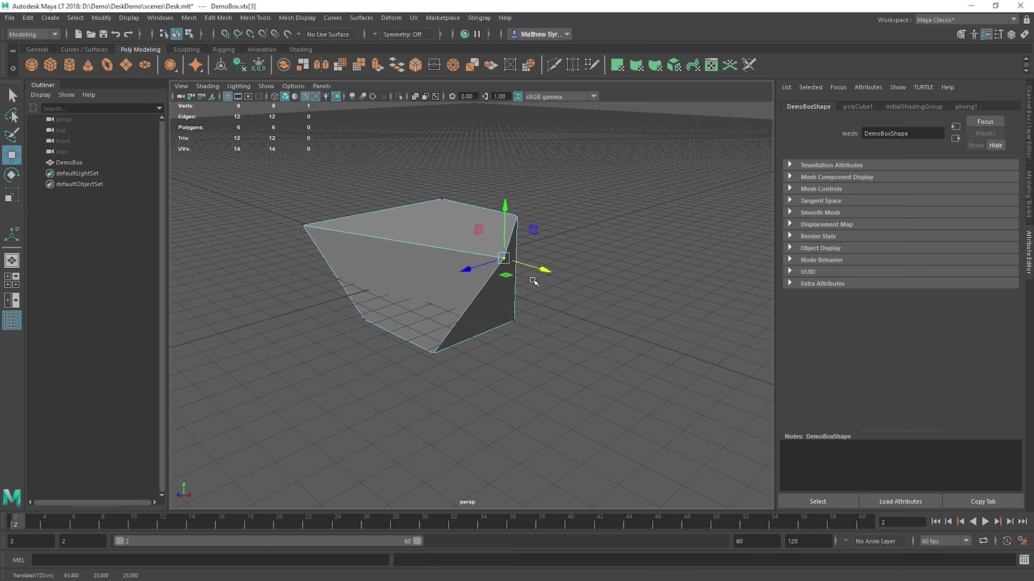
{"action": "key", "text": "q"}
{"action": "left_click_drag", "start_coordinate": [520, 207], "coordinate": [600, 235]}
{"action": "key", "text": "w"}
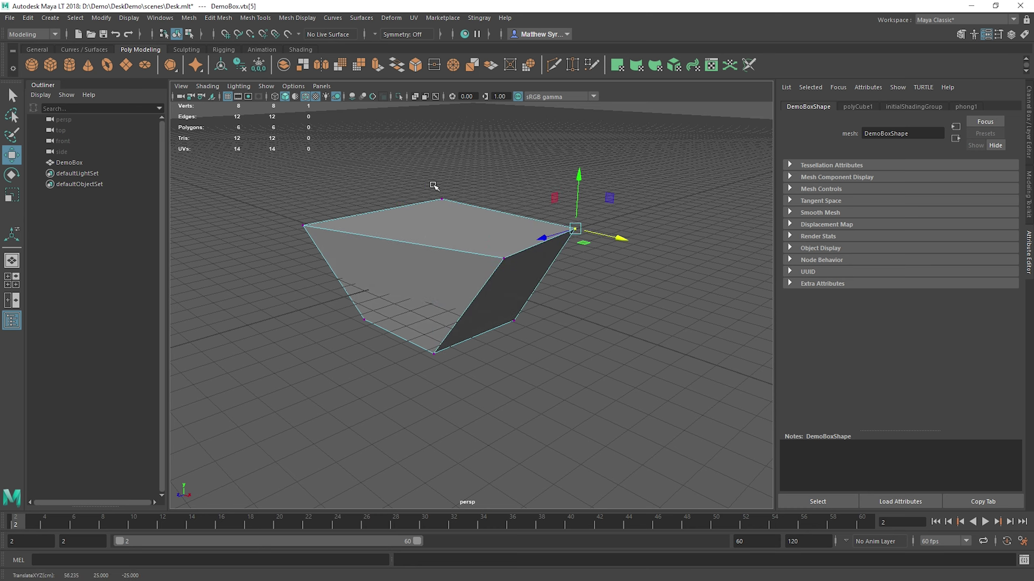
{"action": "left_click", "coordinate": [442, 199]}
{"action": "left_click_drag", "start_coordinate": [443, 200], "coordinate": [432, 154]}
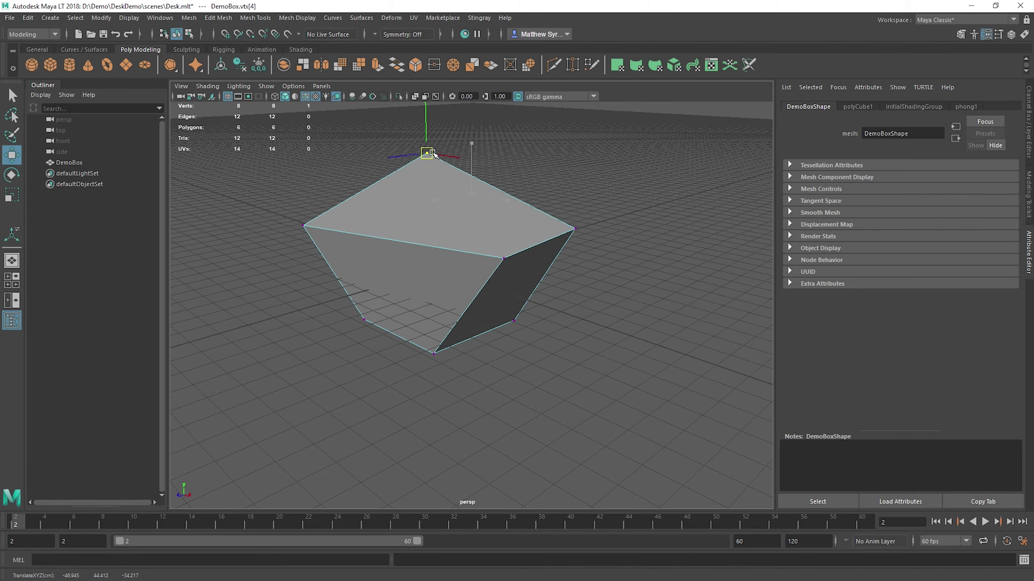
{"action": "key", "text": "ctrl+z"}
{"action": "mouse_move", "coordinate": [496, 243]}
{"action": "left_mouse_down", "text": "alt"}
{"action": "mouse_move", "coordinate": [403, 237]}
{"action": "mouse_move", "coordinate": [577, 286]}
{"action": "mouse_move", "coordinate": [493, 247]}
{"action": "left_mouse_up", "text": "alt"}
{"action": "key", "text": "ctrl+z"}
{"action": "key", "text": "ctrl+z"}
{"action": "key", "text": "ctrl+z"}
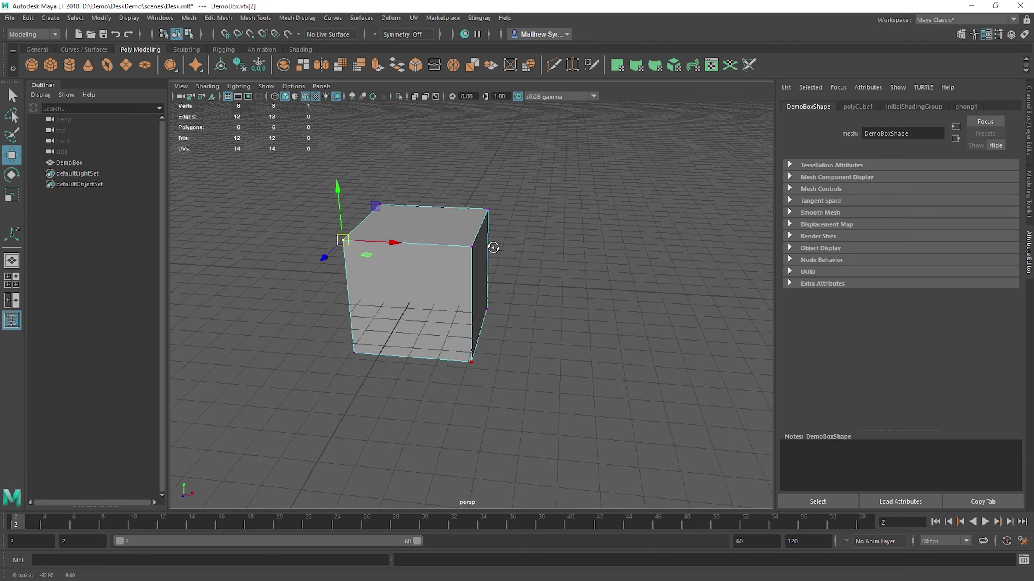
{"action": "right_click_drag", "start_coordinate": [450, 212], "coordinate": [450, 243]}
{"action": "right_click", "coordinate": [451, 213]}
{"action": "left_click", "coordinate": [473, 245]}
{"action": "left_click", "coordinate": [523, 298]}
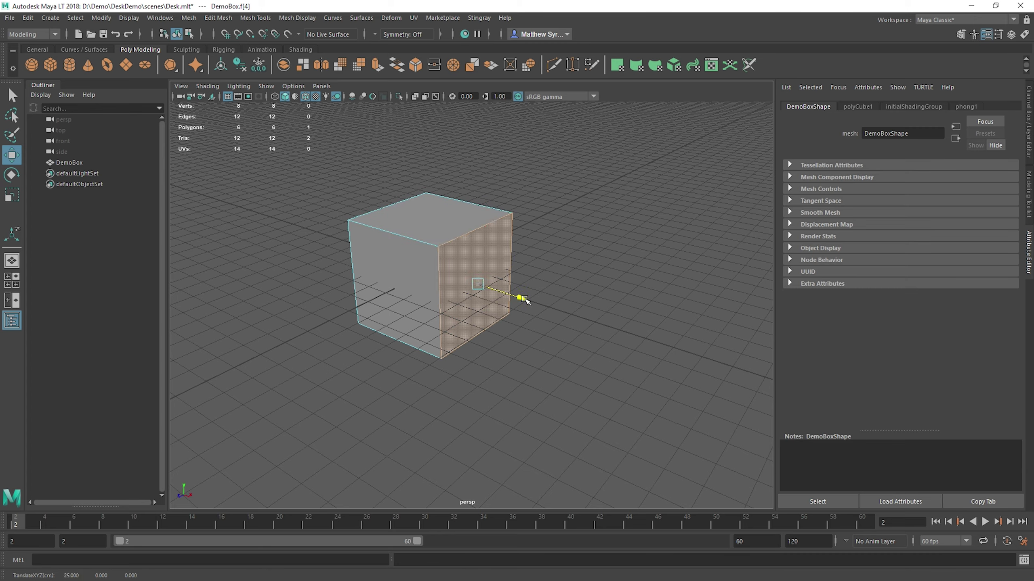
{"action": "left_click_drag", "start_coordinate": [524, 299], "coordinate": [574, 317]}
{"action": "left_click_drag", "start_coordinate": [576, 318], "coordinate": [491, 309]}
{"action": "key", "text": "ctrl+z"}
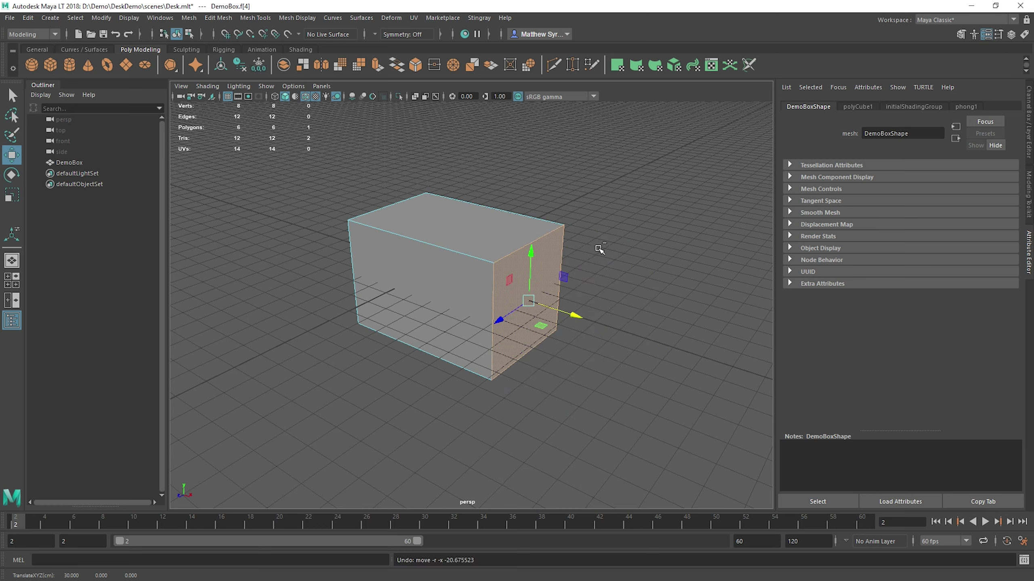
{"action": "key", "text": "shift+z"}
{"action": "right_click_drag", "start_coordinate": [414, 206], "coordinate": [461, 182]}
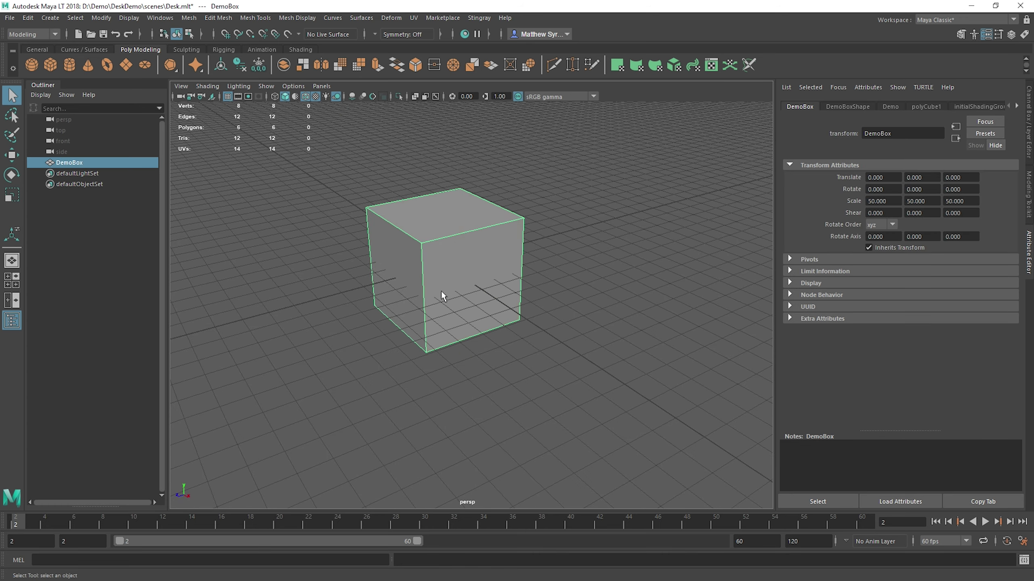
- Select the whole cube and show the Channel Box with Ctrl+A
{"action": "left_click_drag", "start_coordinate": [443, 296], "coordinate": [565, 270], "text": "alt"}
{"action": "key", "text": "ctrl+a"}
{"action": "left_click_drag", "start_coordinate": [512, 224], "coordinate": [443, 238], "text": "alt"}
- Pull the cube's right face out to lengthen the box, then undo the move
{"action": "key", "text": "F11"}
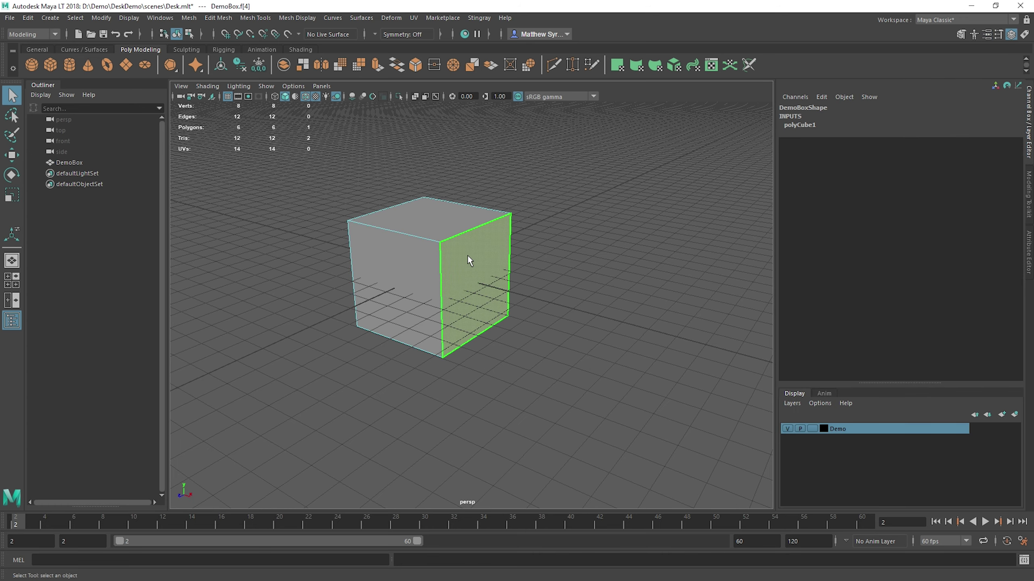
{"action": "left_click", "coordinate": [469, 258]}
{"action": "key", "text": "w"}
{"action": "left_click_drag", "start_coordinate": [523, 297], "coordinate": [623, 318]}
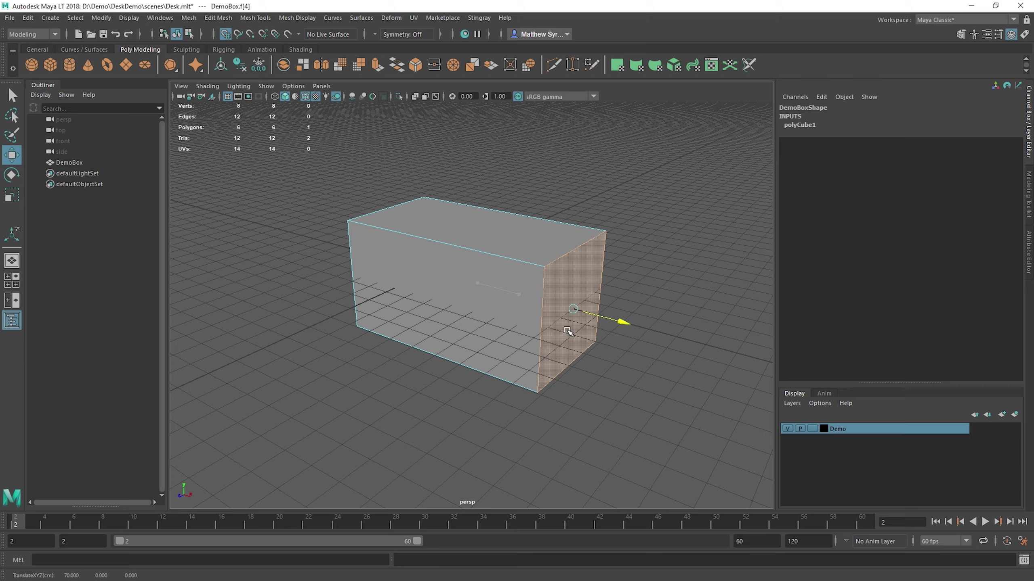
{"action": "right_click_drag", "start_coordinate": [473, 261], "coordinate": [533, 243]}
{"action": "key", "text": "ctrl+z"}
{"action": "key", "text": "ctrl+z"}
{"action": "key", "text": "ctrl+z"}
{"action": "key", "text": "ctrl+z"}
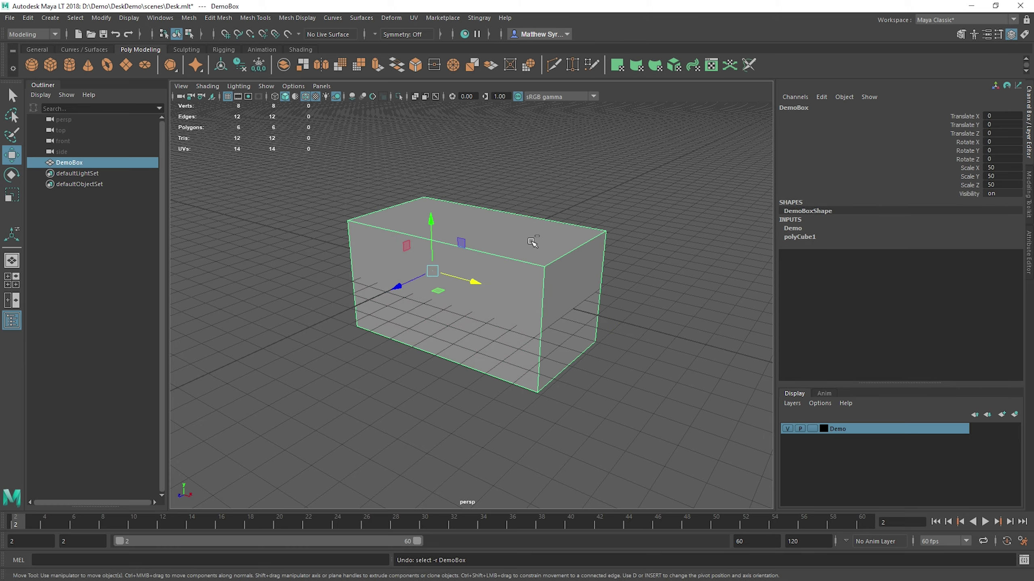
- Reselect the cube as an object and switch it back to face selection
{"action": "left_click_drag", "start_coordinate": [577, 215], "coordinate": [461, 220], "text": "alt"}
{"action": "right_click_drag", "start_coordinate": [461, 220], "coordinate": [473, 214]}
{"action": "left_click_drag", "start_coordinate": [510, 299], "coordinate": [465, 209], "text": "alt"}
{"action": "right_click_drag", "start_coordinate": [465, 208], "coordinate": [521, 247]}
{"action": "left_click_drag", "start_coordinate": [521, 247], "coordinate": [460, 214], "text": "alt"}
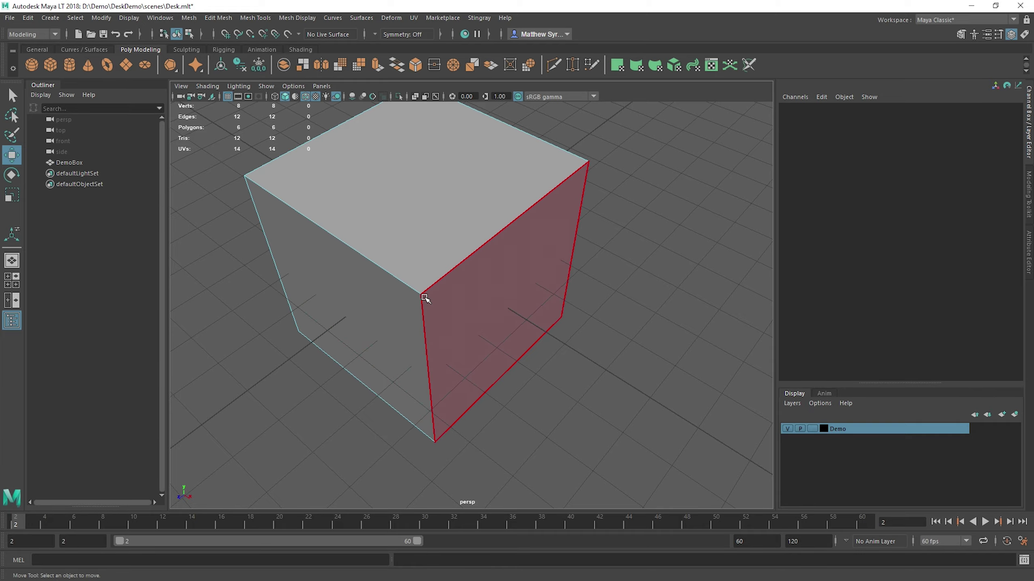
- Orbit around the cube and select its front face
{"action": "left_click_drag", "start_coordinate": [439, 195], "coordinate": [455, 259], "text": "alt"}
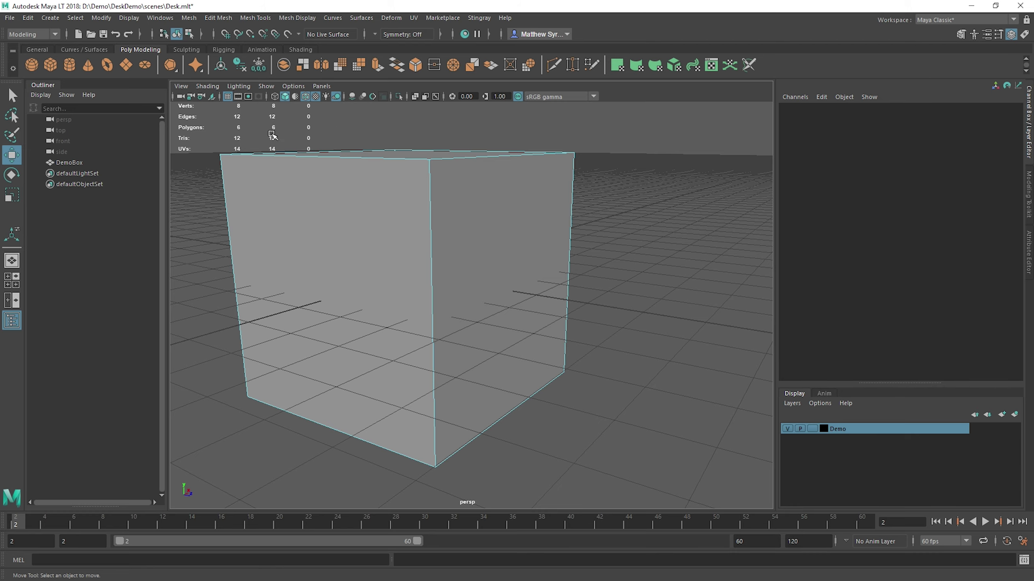
{"action": "left_click_drag", "start_coordinate": [418, 286], "coordinate": [394, 225], "text": "alt"}
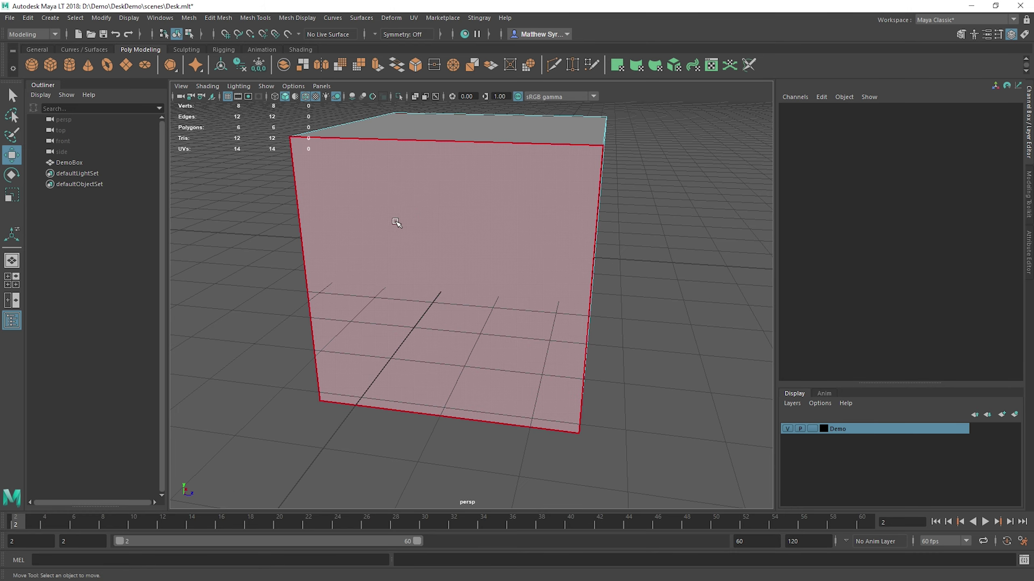
{"action": "left_click", "coordinate": [441, 226]}
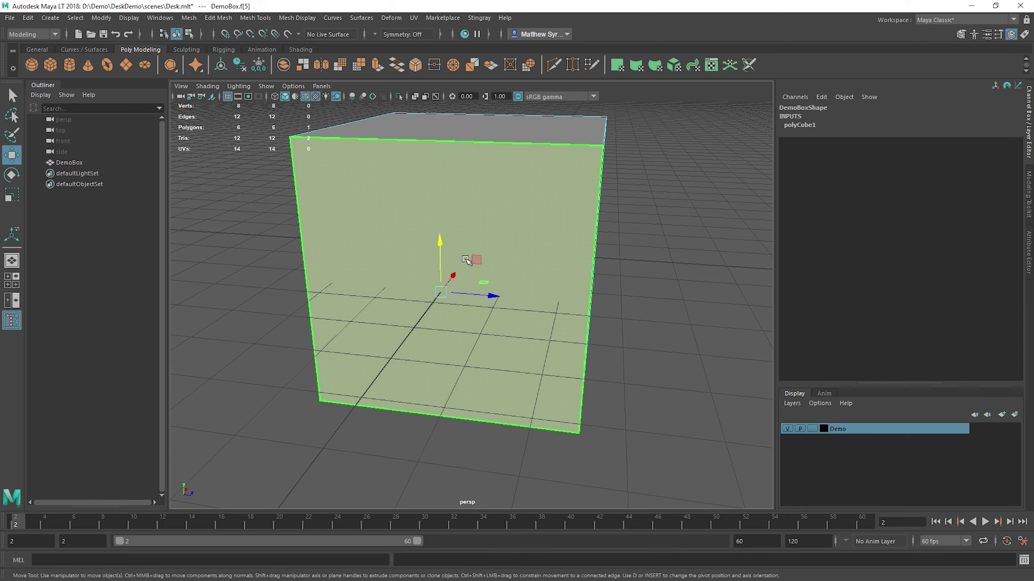
{"action": "left_click_drag", "start_coordinate": [467, 260], "coordinate": [432, 223], "text": "alt"}
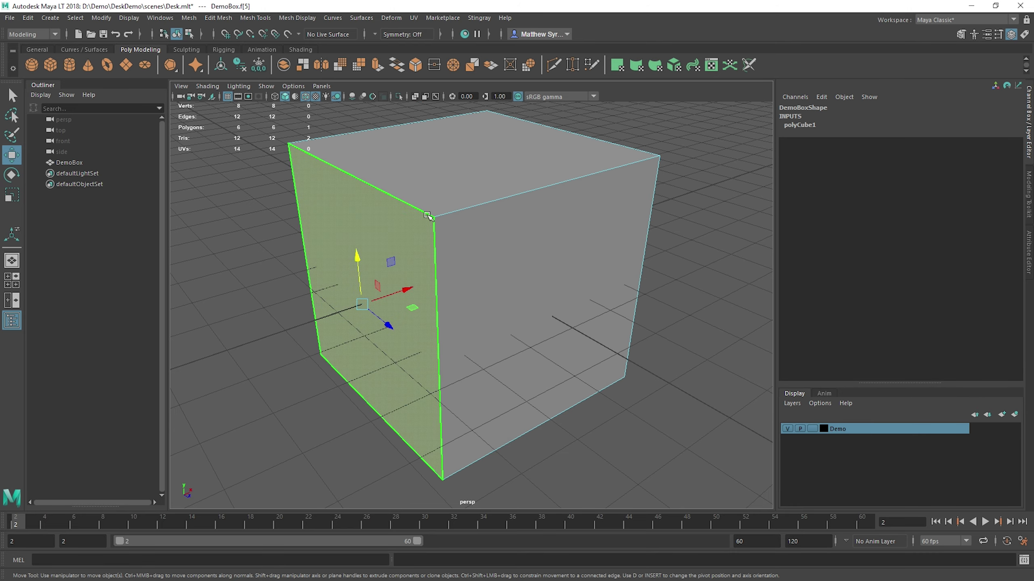
{"action": "left_click_drag", "start_coordinate": [356, 189], "coordinate": [358, 246], "text": "alt"}
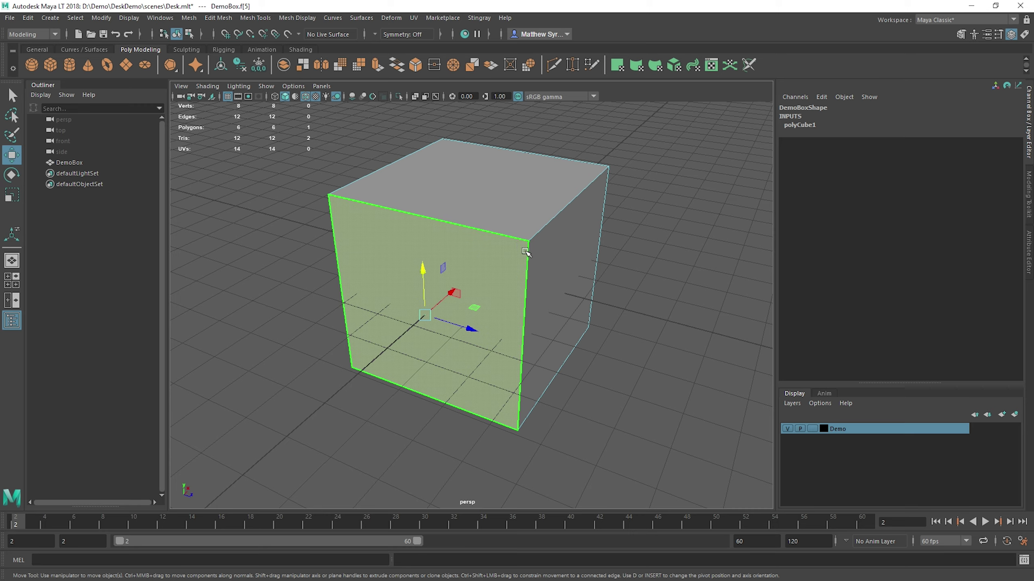
- Return to object mode with F8, select DemoBox and open the Cleanup option box
{"action": "key", "text": "F8"}
{"action": "left_click", "coordinate": [493, 188]}
{"action": "right_click_drag", "start_coordinate": [500, 190], "coordinate": [477, 421], "text": "shift"}
{"action": "left_click_drag", "start_coordinate": [490, 100], "coordinate": [849, 91]}
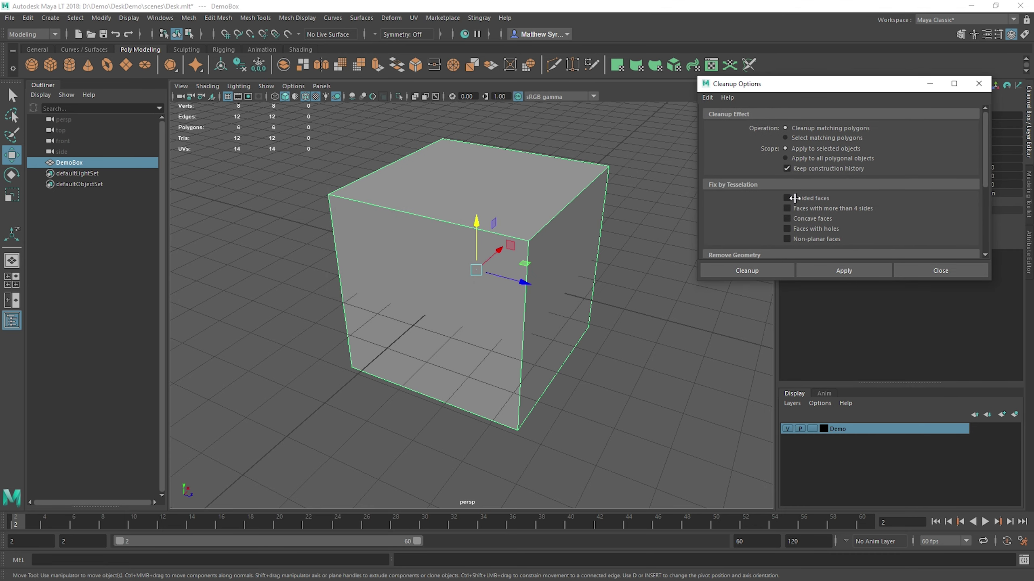
- Apply Cleanup to triangulate the cube's 4-sided faces and inspect the result
{"action": "left_click", "coordinate": [844, 272]}
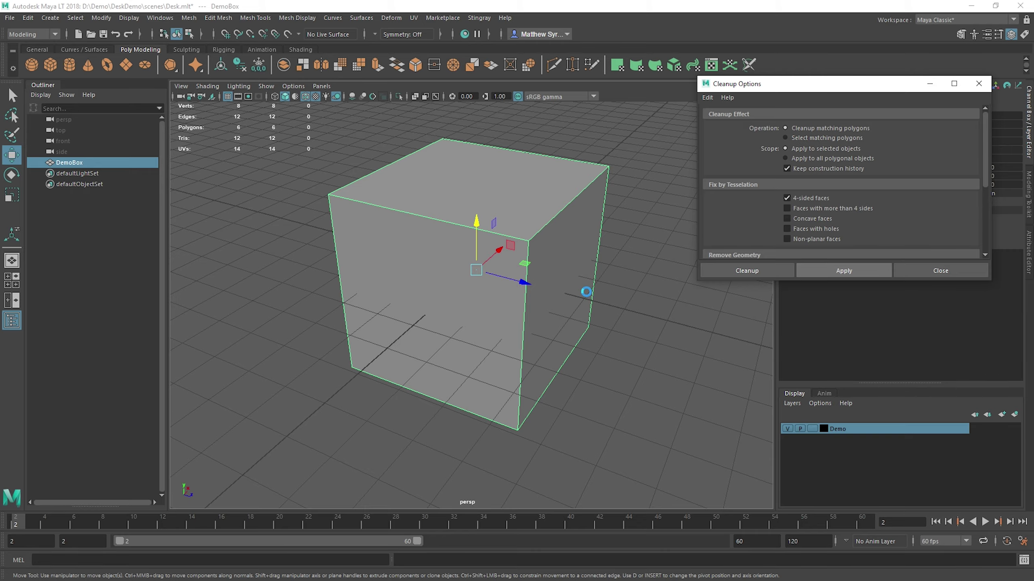
{"action": "right_click", "coordinate": [474, 202]}
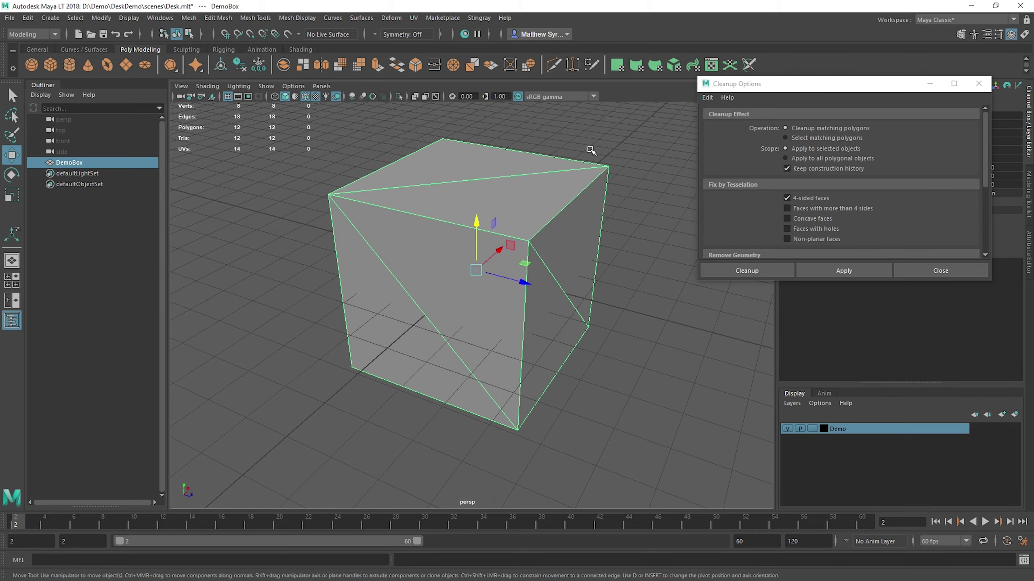
{"action": "left_click", "coordinate": [591, 151]}
{"action": "left_click_drag", "start_coordinate": [591, 150], "coordinate": [541, 236], "text": "alt"}
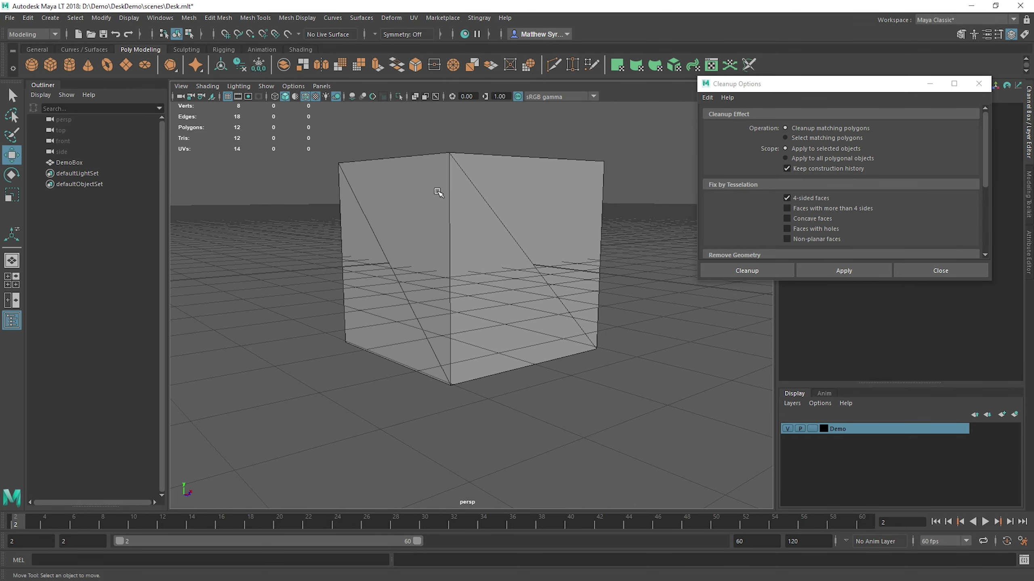
{"action": "left_click_drag", "start_coordinate": [432, 201], "coordinate": [434, 250], "text": "alt"}
{"action": "left_click_drag", "start_coordinate": [404, 195], "coordinate": [423, 275], "text": "alt"}
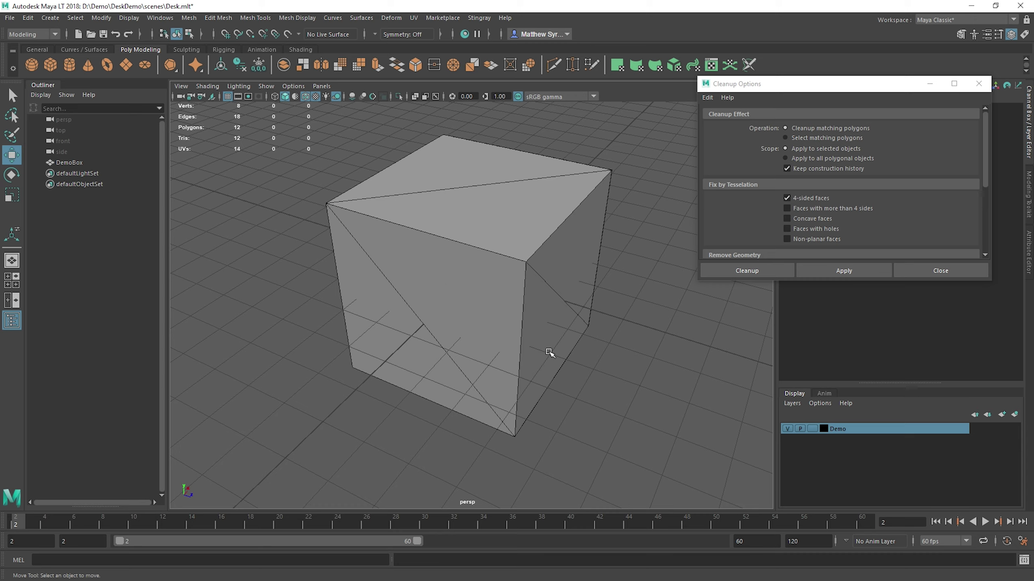
- Close the Cleanup options and undo the triangulation, returning the cube to 6 polygons
{"action": "left_click", "coordinate": [936, 270]}
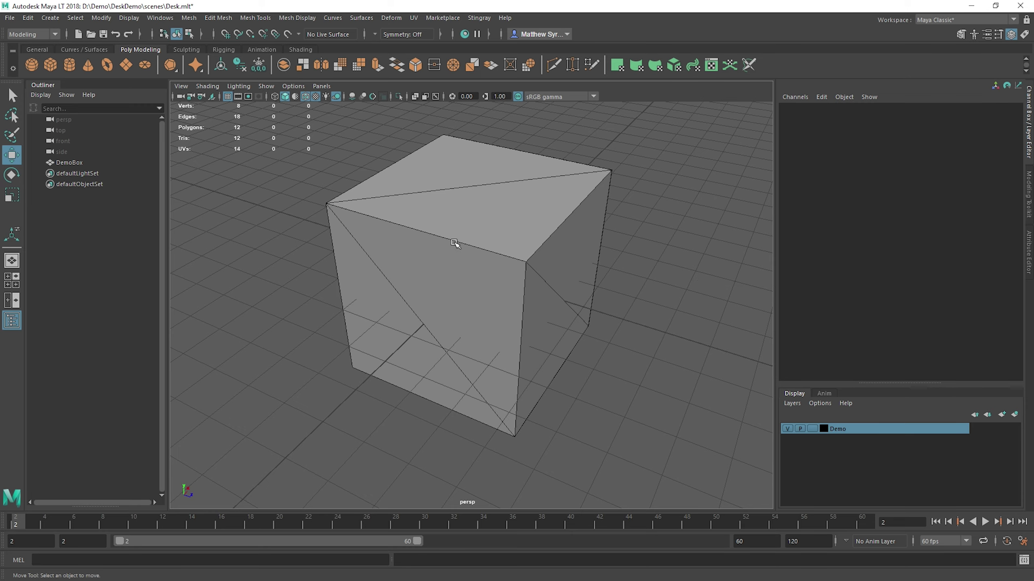
{"action": "left_click", "coordinate": [453, 243]}
{"action": "key", "text": "ctrl+z"}
{"action": "key", "text": "ctrl+z"}
{"action": "key", "text": "ctrl+z"}
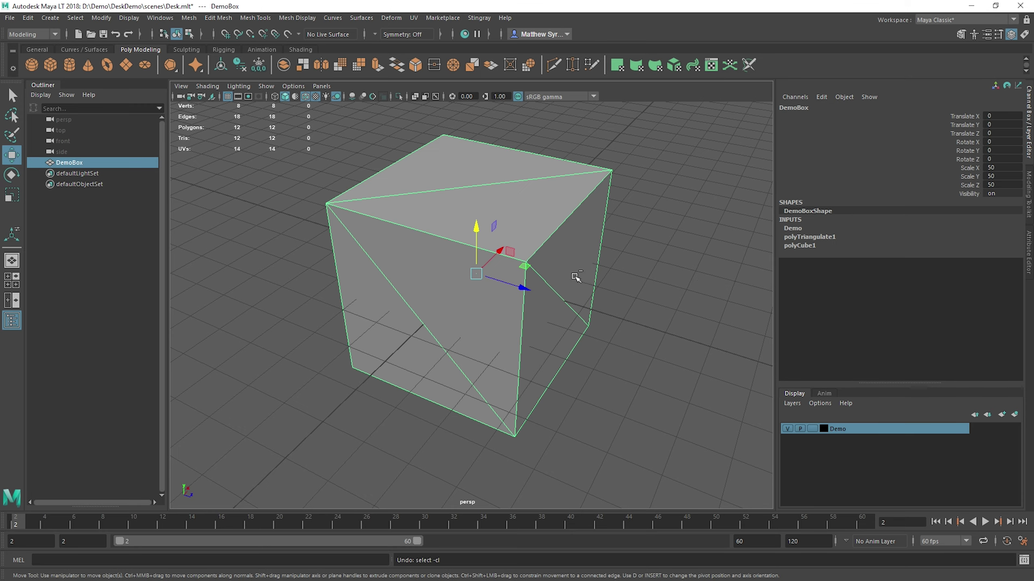
{"action": "key", "text": "ctrl+z"}
{"action": "right_click_drag", "start_coordinate": [389, 185], "coordinate": [454, 182]}
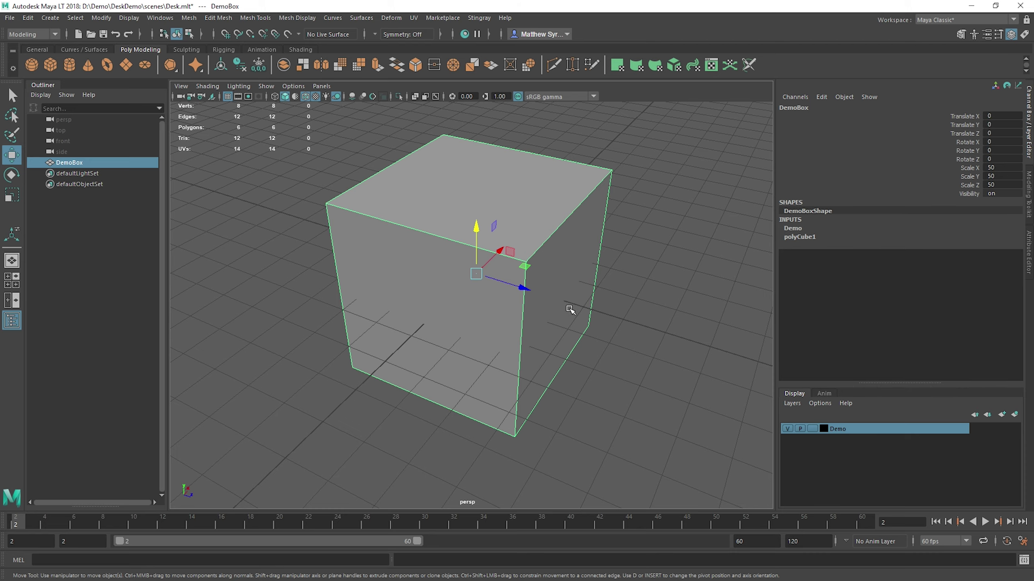
{"action": "left_click_drag", "start_coordinate": [570, 309], "coordinate": [486, 235], "text": "alt"}
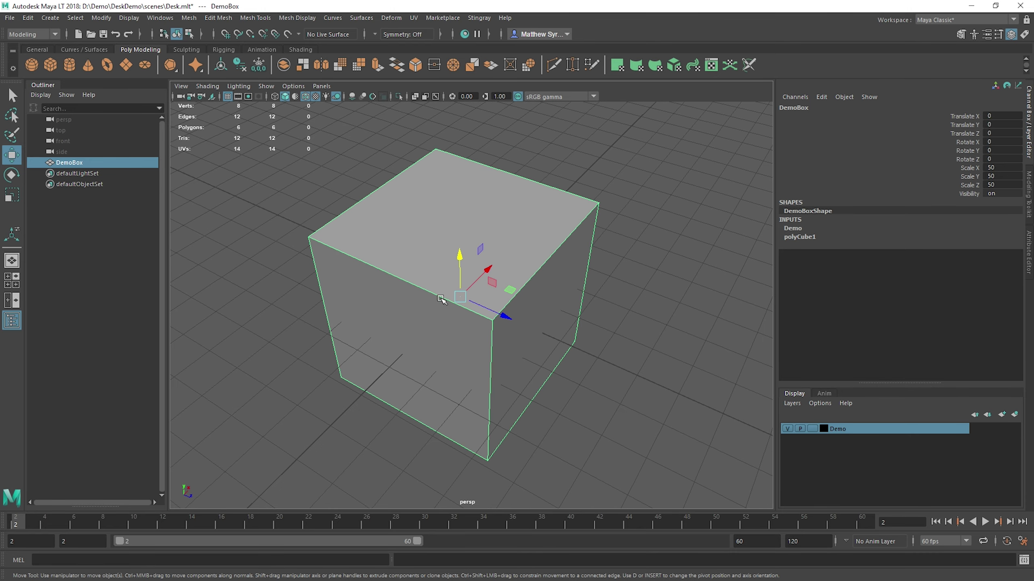
{"action": "left_click_drag", "start_coordinate": [493, 301], "coordinate": [530, 278], "text": "alt"}
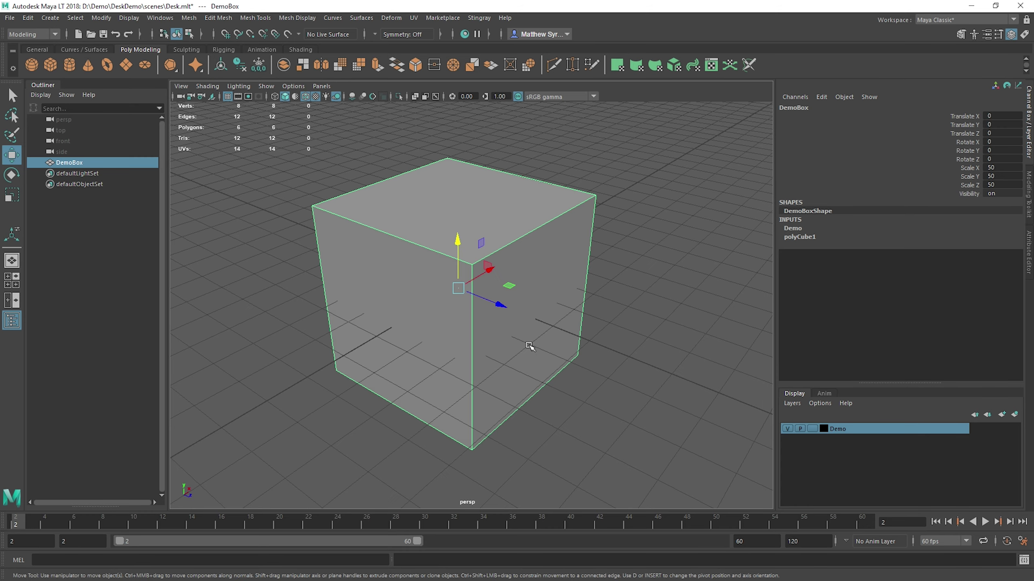
- Snap the DemoBox pivot onto the cube's bottom corner using point snapping
{"action": "key", "text": "d"}
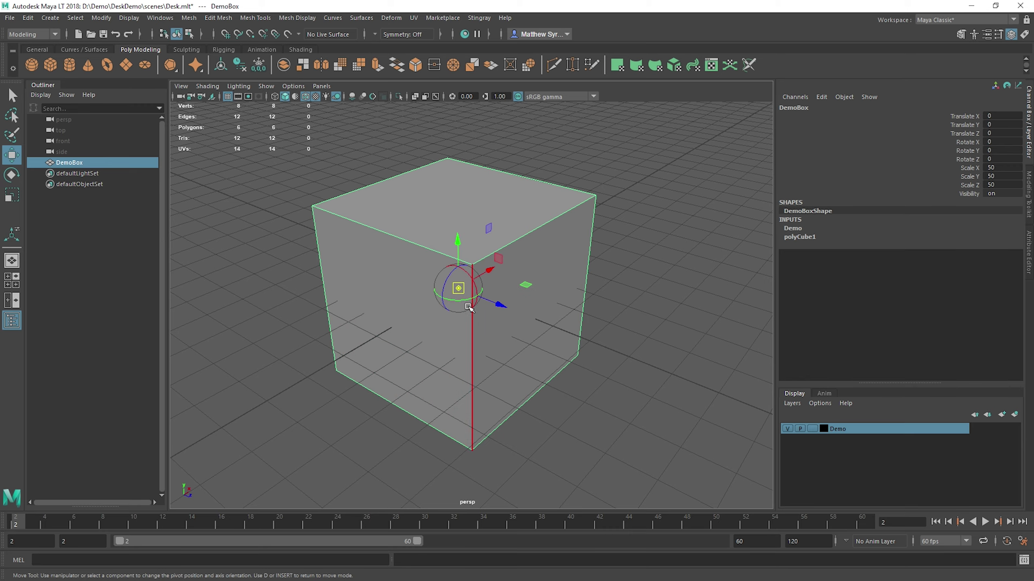
{"action": "left_click_drag", "start_coordinate": [446, 289], "coordinate": [424, 237]}
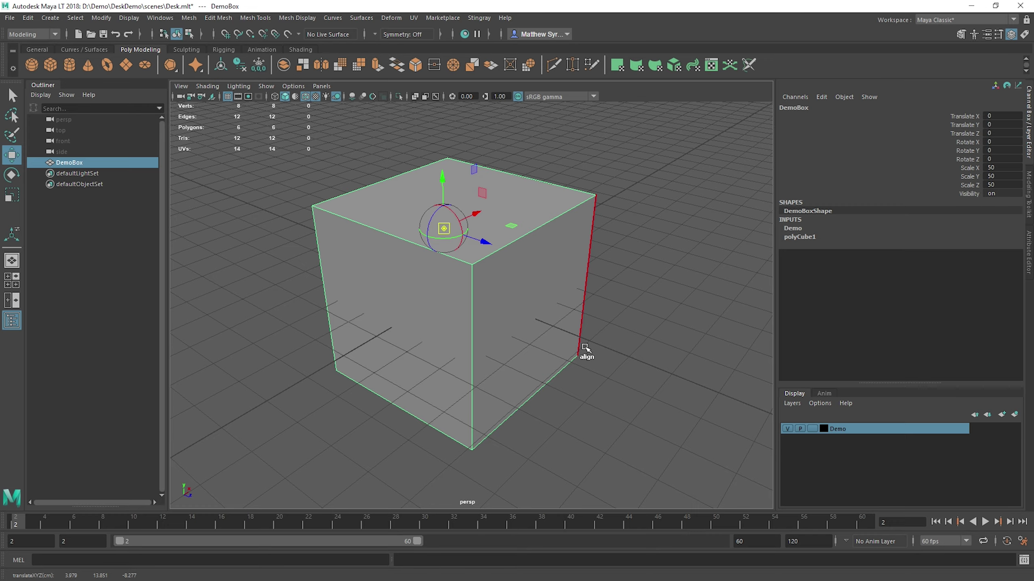
{"action": "left_click_drag", "start_coordinate": [439, 225], "coordinate": [505, 397]}
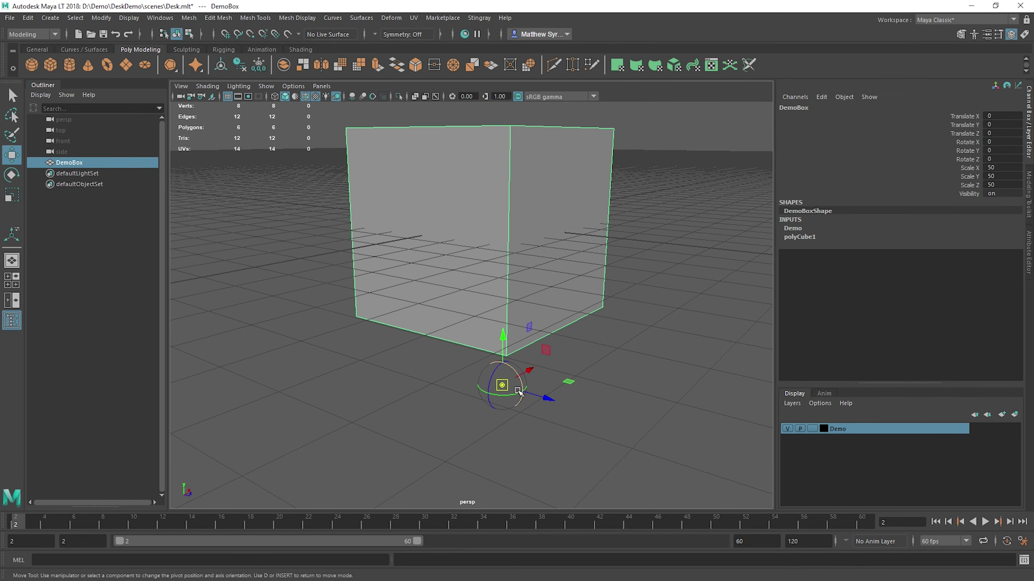
{"action": "key", "text": "v"}
{"action": "left_click_drag", "start_coordinate": [504, 386], "coordinate": [401, 337]}
- Snap the pivot to the cube's top corner, then to a grid point in front of it
{"action": "left_click_drag", "start_coordinate": [374, 296], "coordinate": [516, 138]}
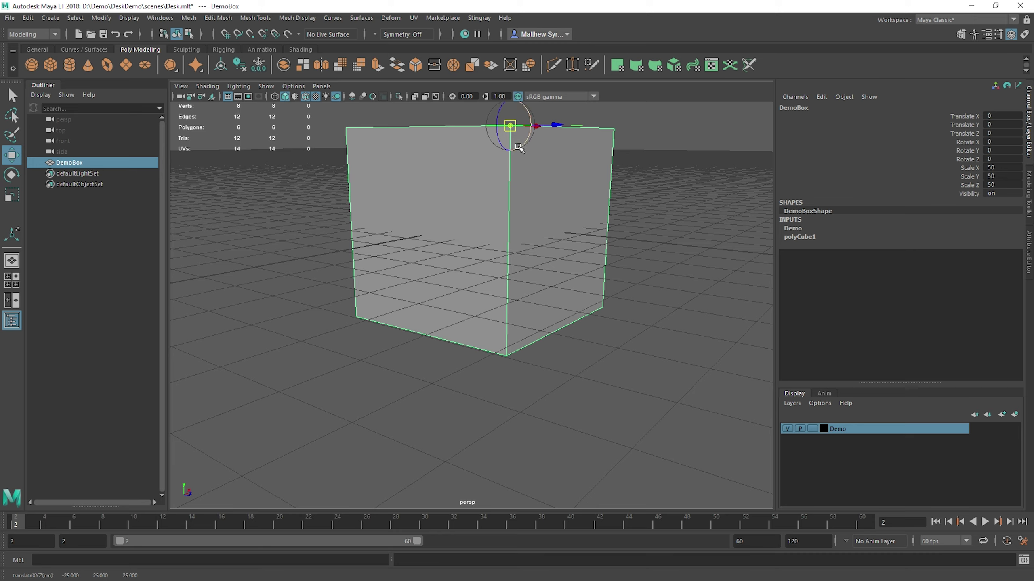
{"action": "key", "text": "x"}
{"action": "left_click_drag", "start_coordinate": [518, 147], "coordinate": [505, 366]}
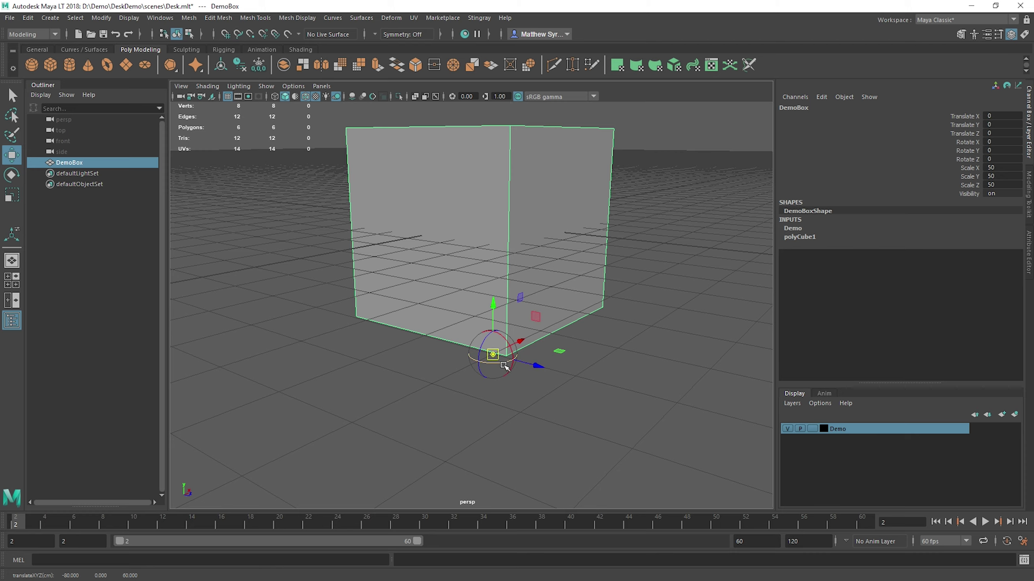
{"action": "left_click_drag", "start_coordinate": [523, 233], "coordinate": [457, 469], "text": "alt"}
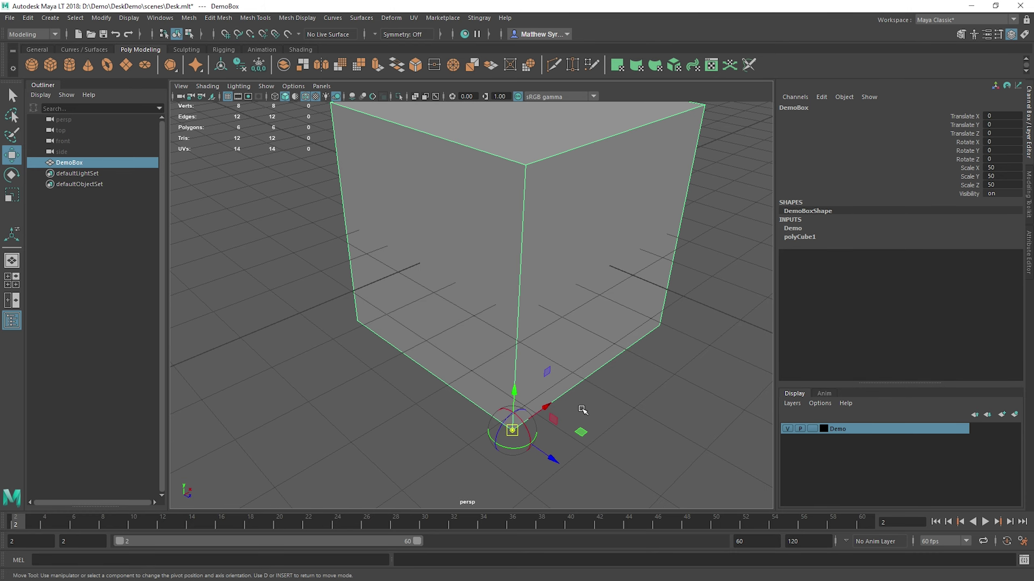
- Finish pivot editing and dock the Move Tool settings beside the viewport
{"action": "key", "text": "d"}
{"action": "left_click_drag", "start_coordinate": [515, 450], "coordinate": [516, 309], "text": "alt"}
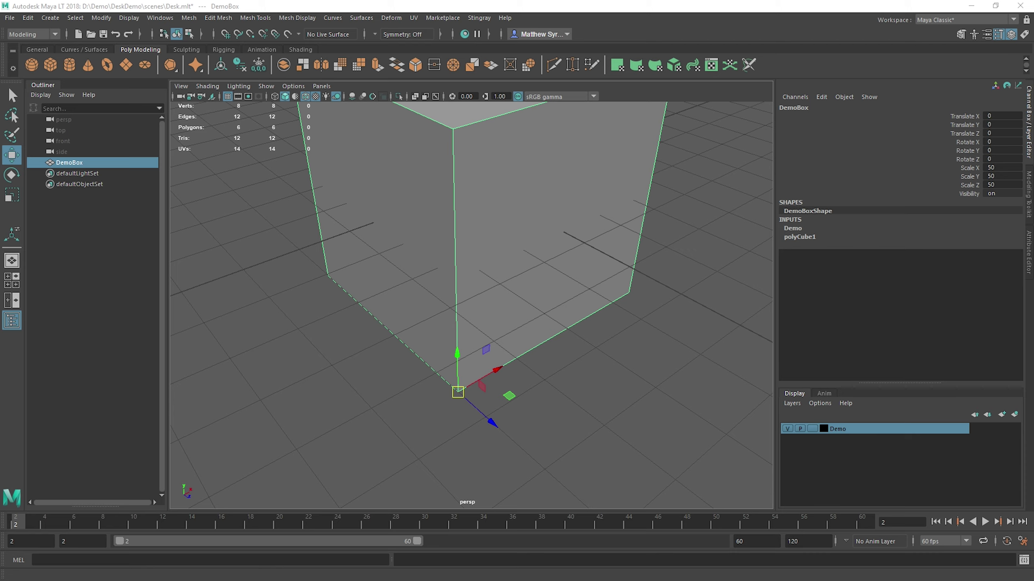
{"action": "double_click", "coordinate": [11, 155]}
{"action": "left_click_drag", "start_coordinate": [375, 119], "coordinate": [89, 86]}
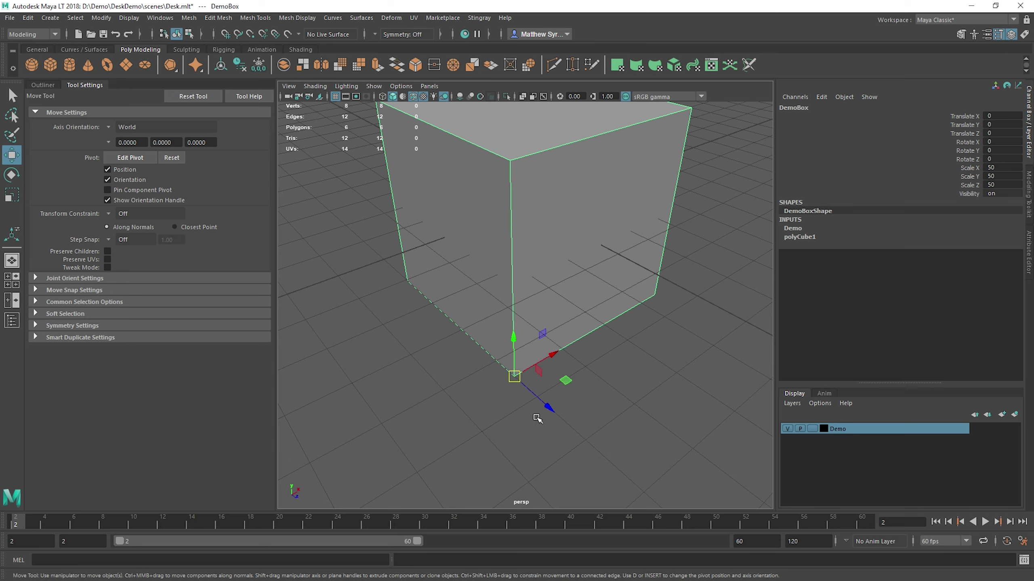
- Rotate the cube's pivot orientation by about -66 degrees
{"action": "left_click", "coordinate": [523, 375]}
{"action": "key", "text": "d"}
{"action": "left_click_drag", "start_coordinate": [525, 397], "coordinate": [524, 358]}
{"action": "key", "text": "d"}
{"action": "scroll", "coordinate": [525, 352], "scroll_direction": "down", "scroll_amount": 5}
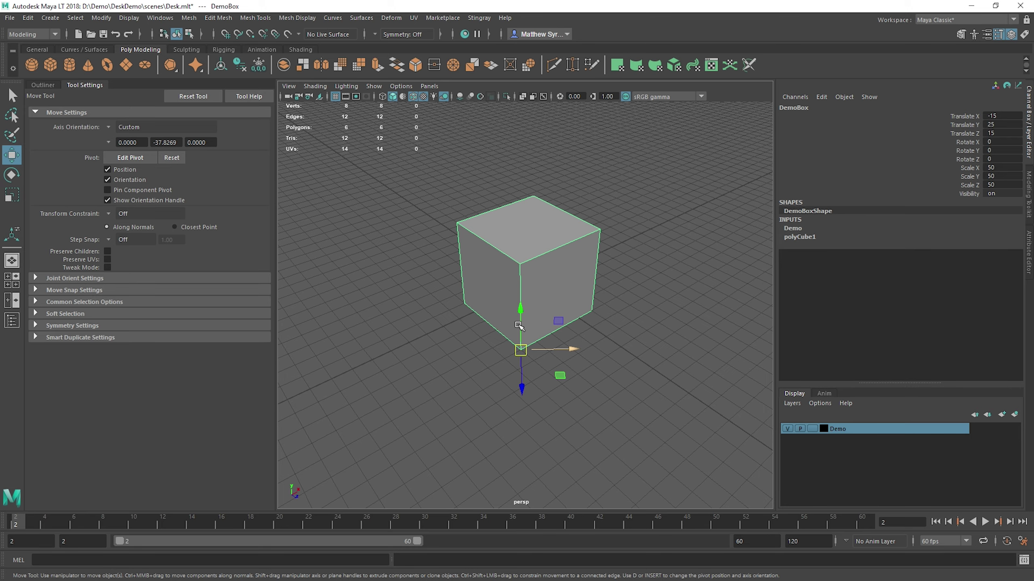
{"action": "scroll", "coordinate": [517, 293], "scroll_direction": "up", "scroll_amount": 2}
- Select the front vertical edge, tilt its pivot axes to about -36 degrees and move the pivot off the corner
{"action": "right_click_drag", "start_coordinate": [516, 293], "coordinate": [519, 273]}
{"action": "left_click", "coordinate": [519, 274]}
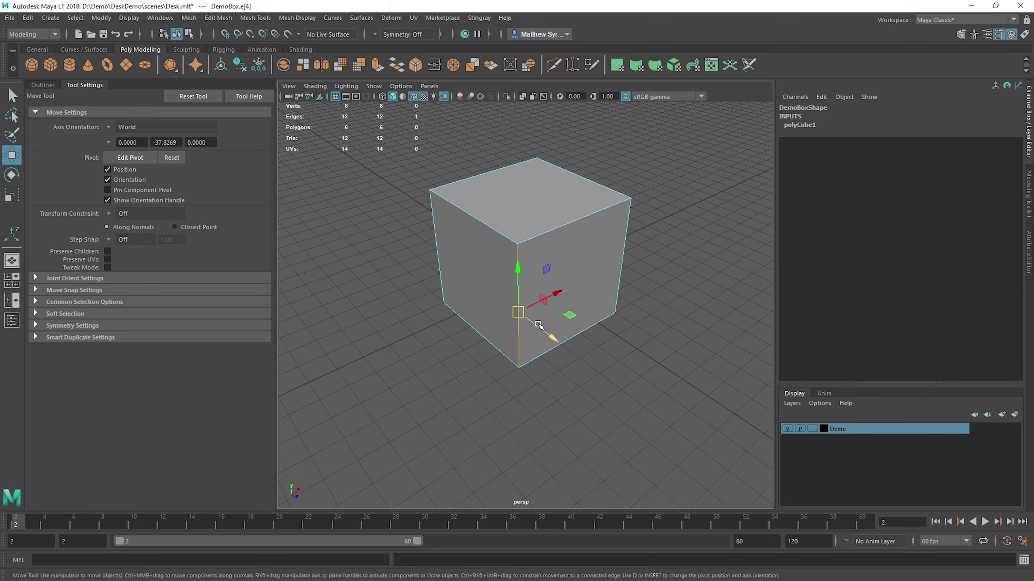
{"action": "key", "text": "d"}
{"action": "left_click_drag", "start_coordinate": [525, 322], "coordinate": [511, 328]}
{"action": "left_click_drag", "start_coordinate": [520, 369], "coordinate": [637, 328]}
{"action": "key", "text": "Insert"}
- Move the edge along the tilted axis, undo it, and reset the move axis to World
{"action": "left_click_drag", "start_coordinate": [494, 393], "coordinate": [487, 338]}
{"action": "key", "text": "ctrl+z"}
{"action": "left_click_drag", "start_coordinate": [516, 303], "coordinate": [710, 283], "text": "alt"}
{"action": "left_click", "coordinate": [186, 98]}
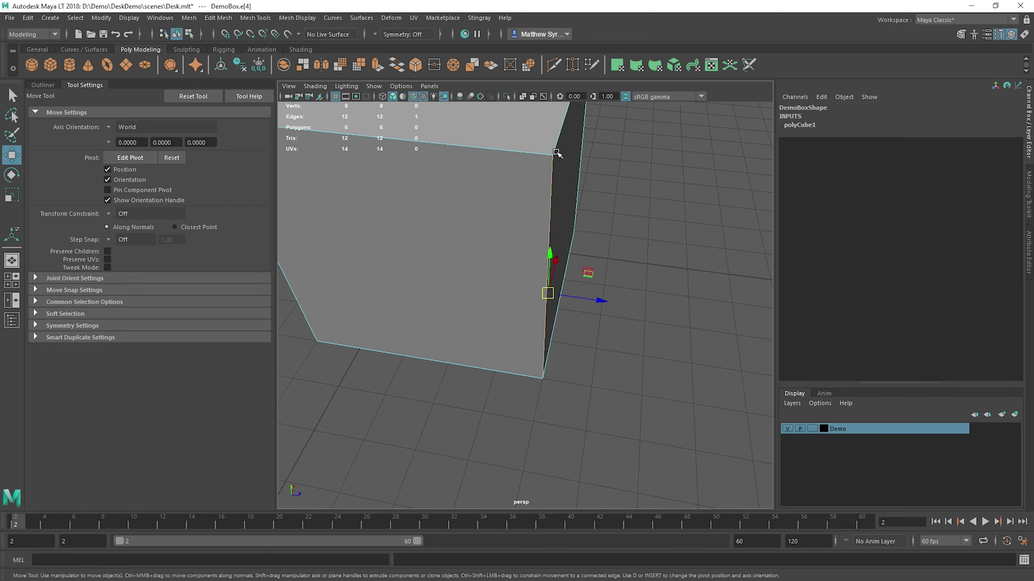
- Tilt the pivot again, stretch the edge, undo both edge edits and reset the axis to World
{"action": "left_click_drag", "start_coordinate": [716, 303], "coordinate": [411, 287], "text": "alt"}
{"action": "key", "text": "d"}
{"action": "key", "text": "d"}
{"action": "scroll", "coordinate": [388, 300], "scroll_direction": "down", "scroll_amount": 6}
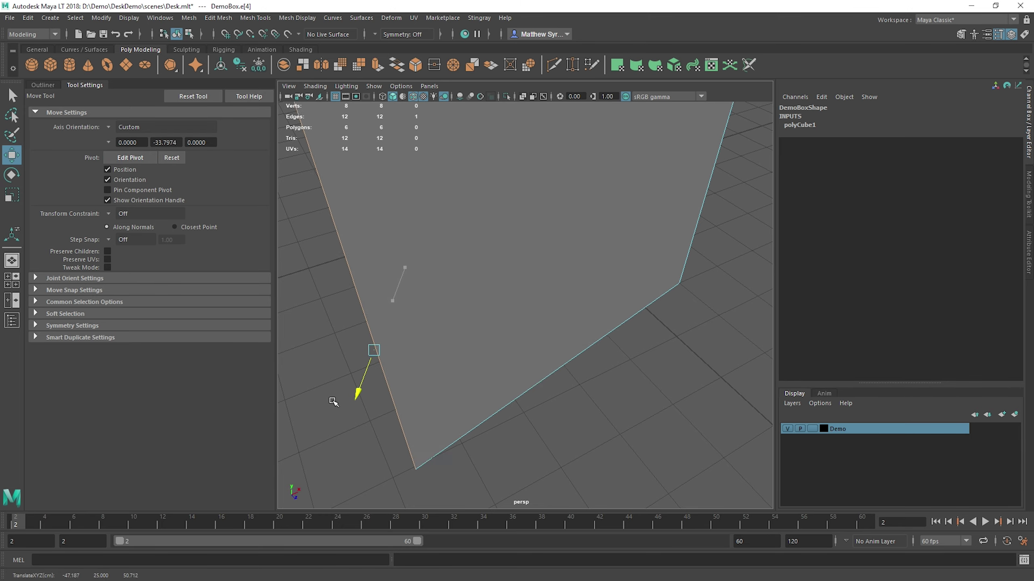
{"action": "mouse_move", "coordinate": [480, 358]}
{"action": "left_mouse_down"}
{"action": "mouse_move", "coordinate": [464, 414]}
{"action": "mouse_move", "coordinate": [479, 397]}
{"action": "mouse_move", "coordinate": [476, 363]}
{"action": "left_mouse_up"}
{"action": "key", "text": "ctrl+z"}
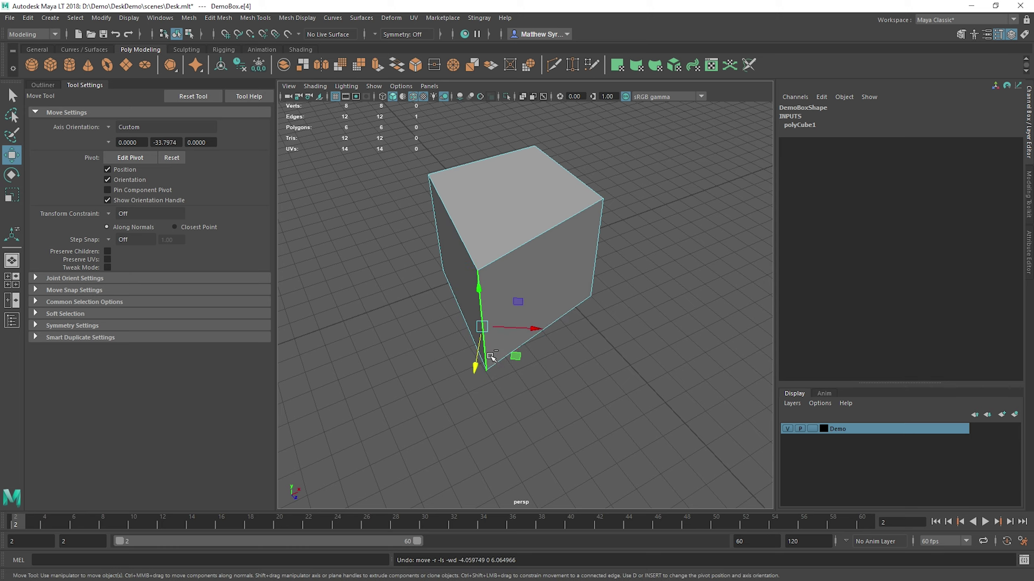
{"action": "key", "text": "ctrl+z"}
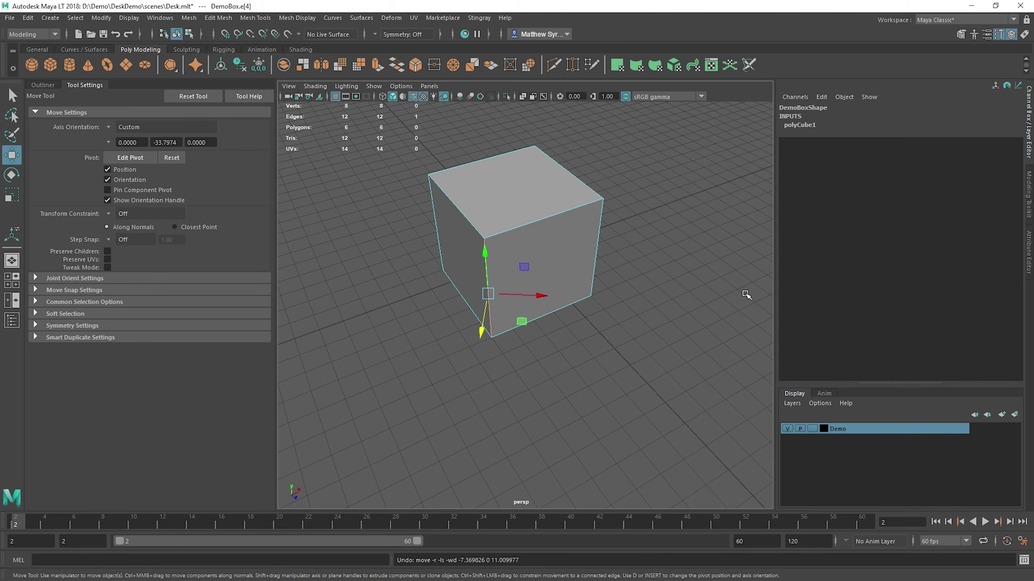
{"action": "left_click_drag", "start_coordinate": [746, 295], "coordinate": [491, 236], "text": "alt"}
{"action": "left_click", "coordinate": [191, 97]}
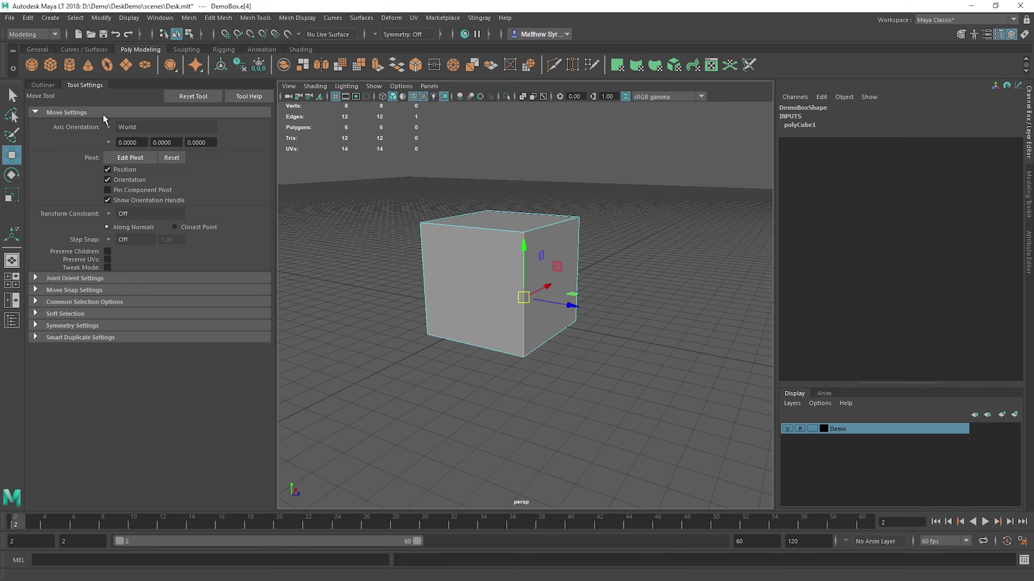
{"action": "left_click", "coordinate": [107, 127]}
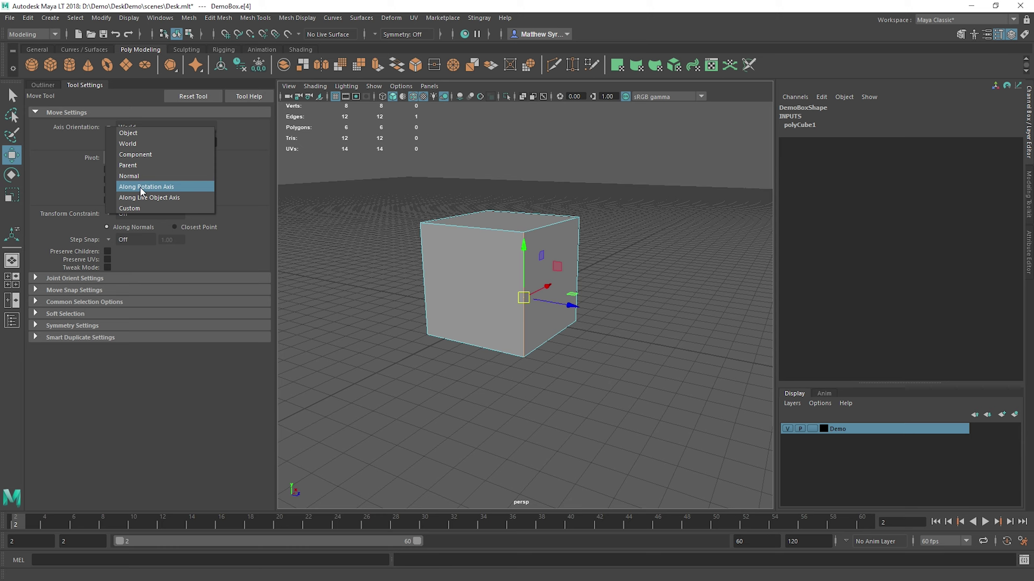
{"action": "left_click", "coordinate": [242, 128]}
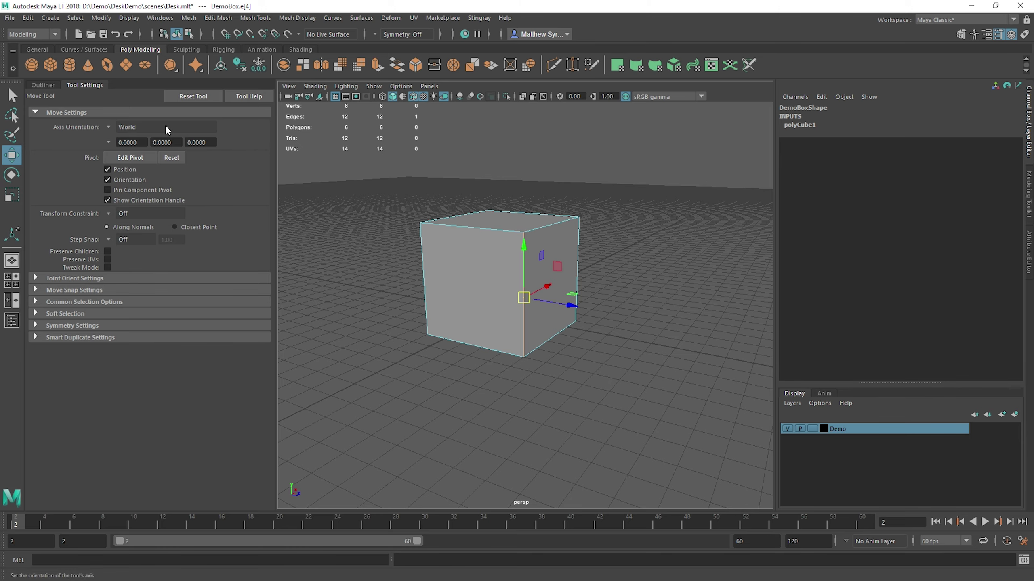
{"action": "left_click_drag", "start_coordinate": [513, 260], "coordinate": [480, 240], "text": "alt"}
{"action": "key", "text": "q"}
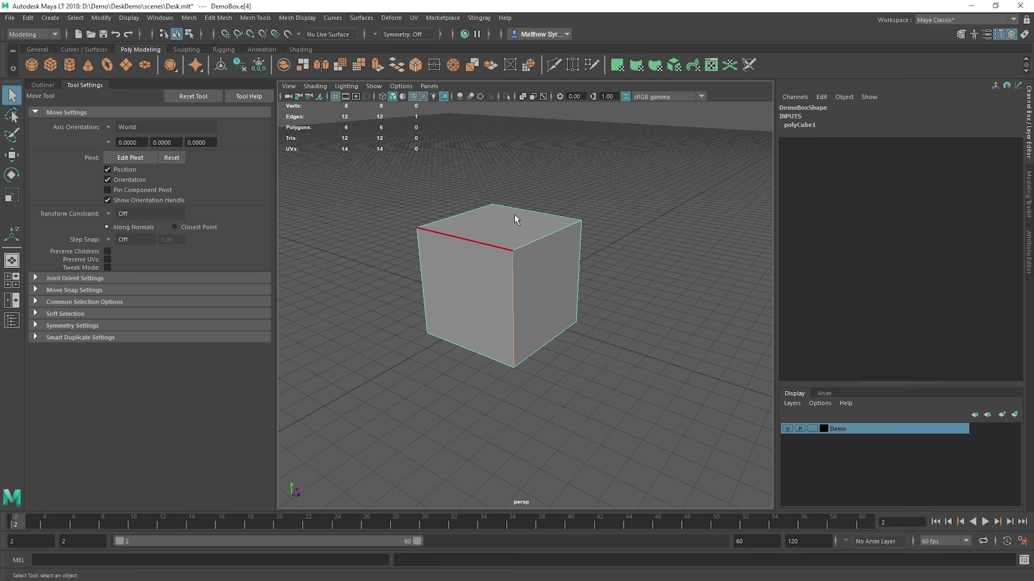
{"action": "right_click_drag", "start_coordinate": [512, 221], "coordinate": [504, 246]}
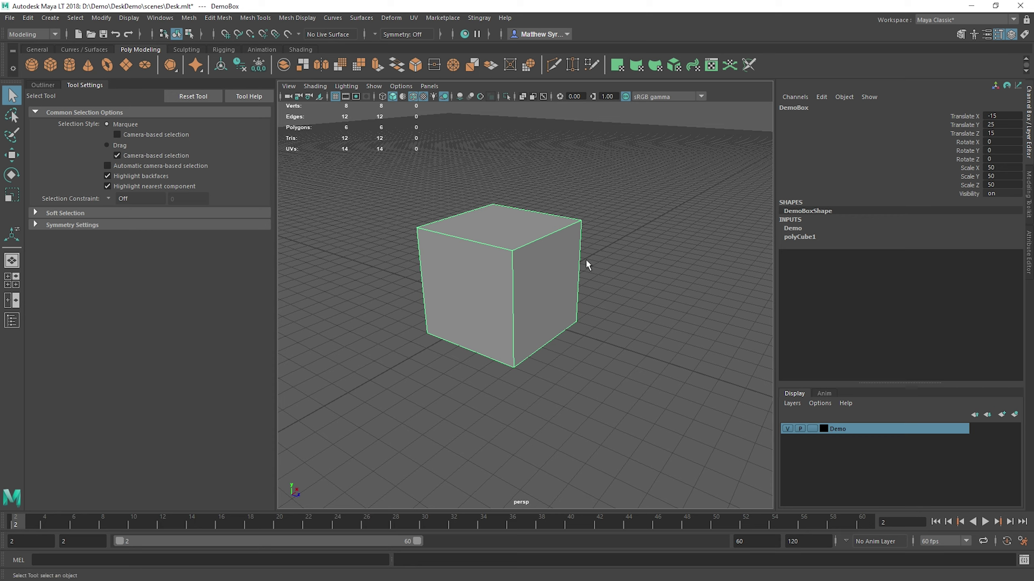
{"action": "key", "text": "w"}
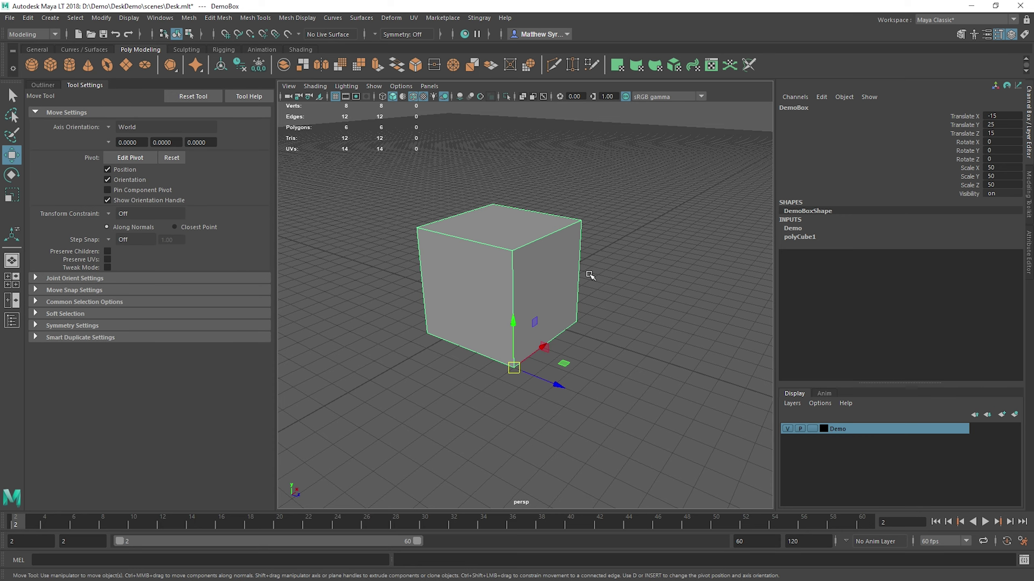
{"action": "key", "text": "e"}
{"action": "key", "text": "r"}
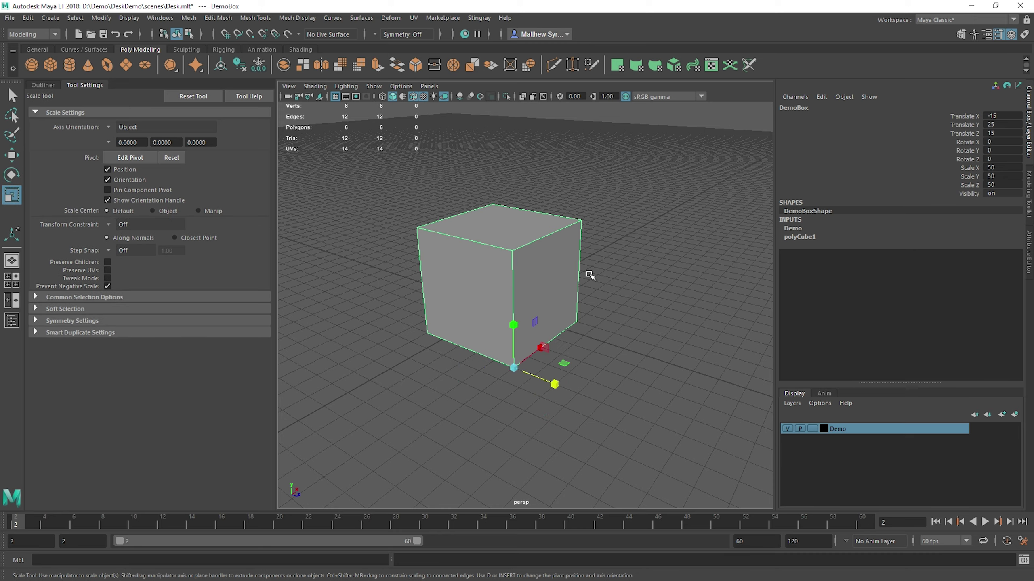
{"action": "left_click_drag", "start_coordinate": [513, 365], "coordinate": [627, 331]}
{"action": "key", "text": "ctrl+z"}
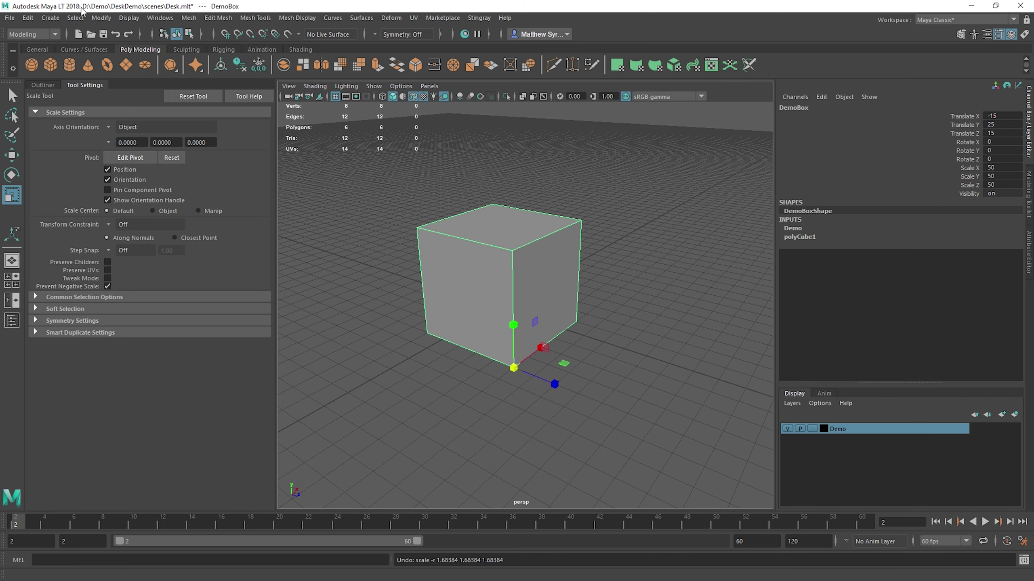
{"action": "left_click", "coordinate": [101, 18]}
{"action": "left_click", "coordinate": [141, 98]}
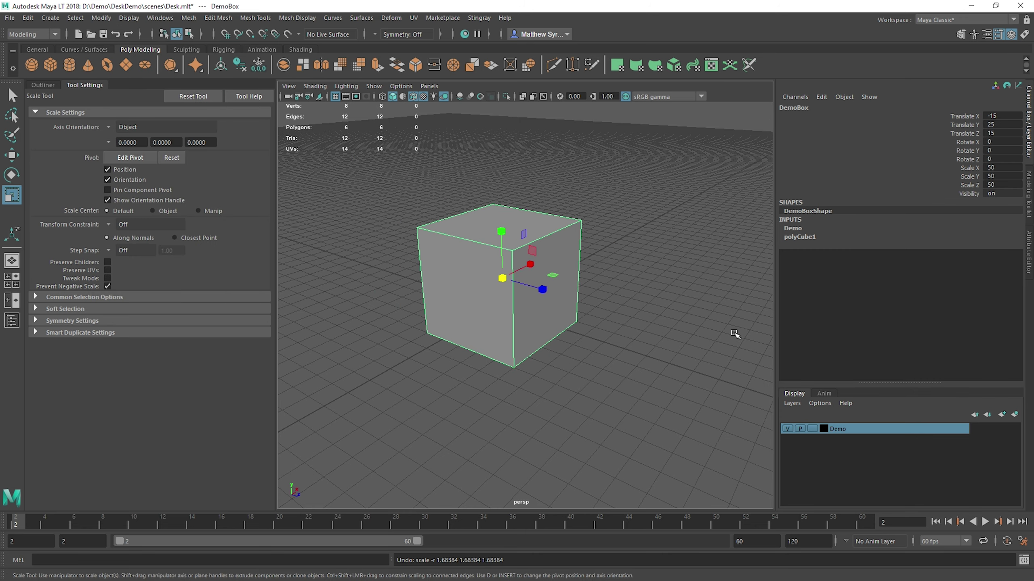
{"action": "mouse_move", "coordinate": [502, 279]}
{"action": "left_mouse_down"}
{"action": "mouse_move", "coordinate": [578, 297]}
{"action": "mouse_move", "coordinate": [740, 300]}
{"action": "mouse_move", "coordinate": [578, 299]}
{"action": "mouse_move", "coordinate": [505, 279]}
{"action": "left_mouse_up"}
{"action": "key", "text": "ctrl+z"}
{"action": "key", "text": "ctrl+z"}
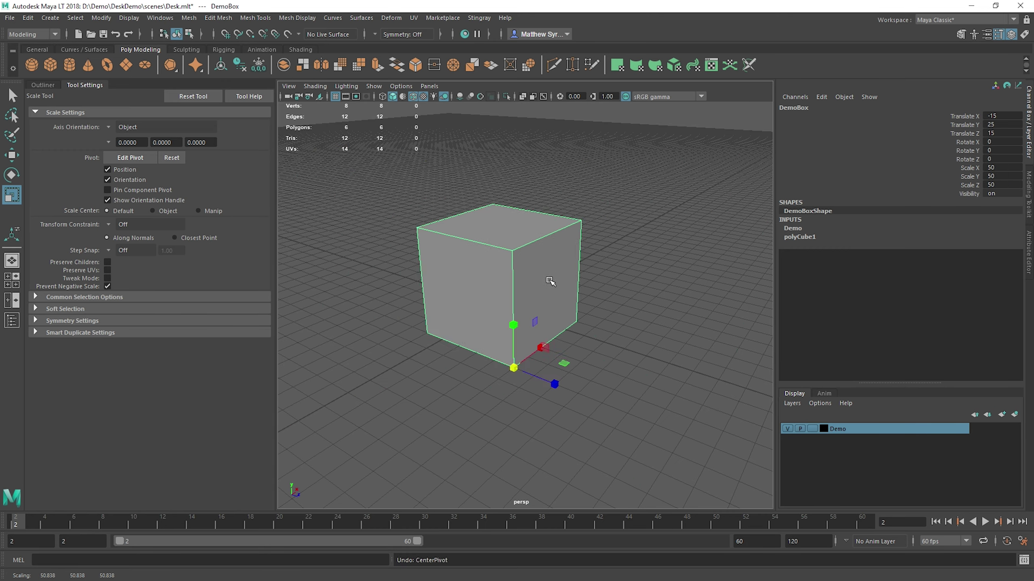
{"action": "left_click", "coordinate": [11, 175]}
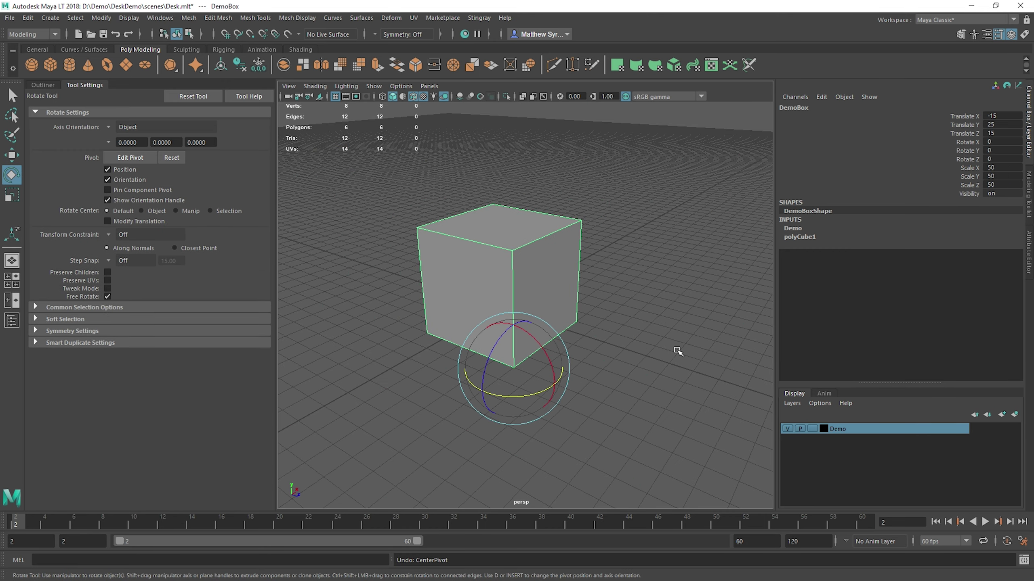
{"action": "mouse_move", "coordinate": [525, 388]}
{"action": "left_mouse_down"}
{"action": "mouse_move", "coordinate": [533, 393]}
{"action": "mouse_move", "coordinate": [452, 406]}
{"action": "mouse_move", "coordinate": [600, 393]}
{"action": "mouse_move", "coordinate": [490, 407]}
{"action": "mouse_move", "coordinate": [568, 400]}
{"action": "mouse_move", "coordinate": [529, 404]}
{"action": "left_mouse_up"}
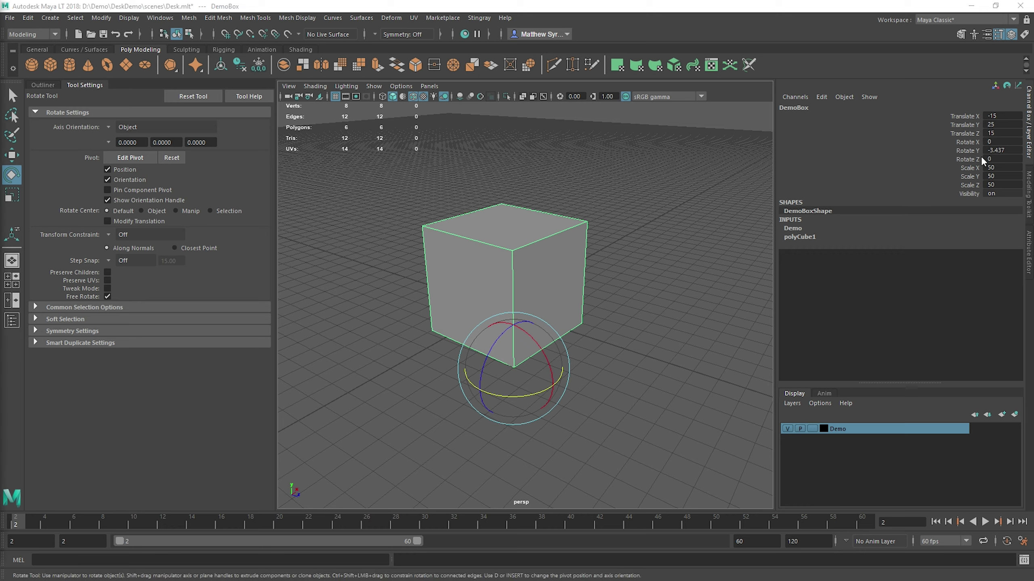
{"action": "key", "text": "ctrl+z"}
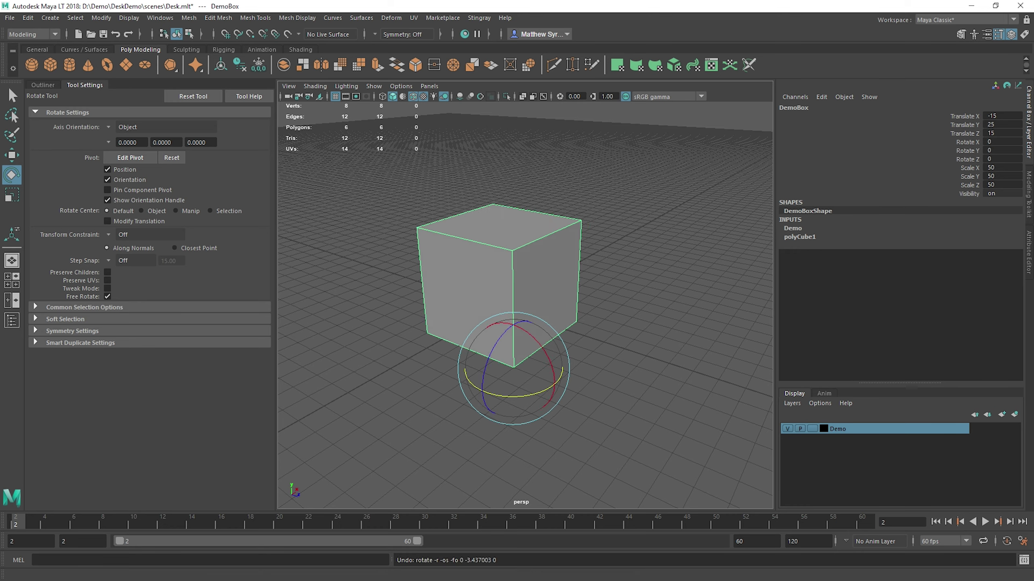
{"action": "left_click", "coordinate": [12, 156]}
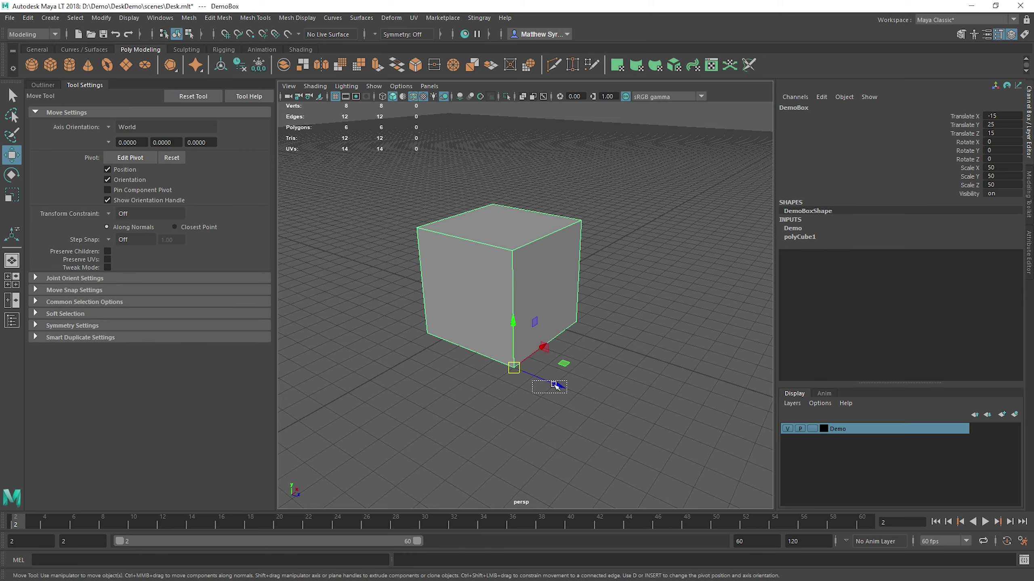
{"action": "left_click", "coordinate": [549, 383]}
{"action": "left_click", "coordinate": [507, 321]}
{"action": "left_click_drag", "start_coordinate": [556, 384], "coordinate": [523, 369]}
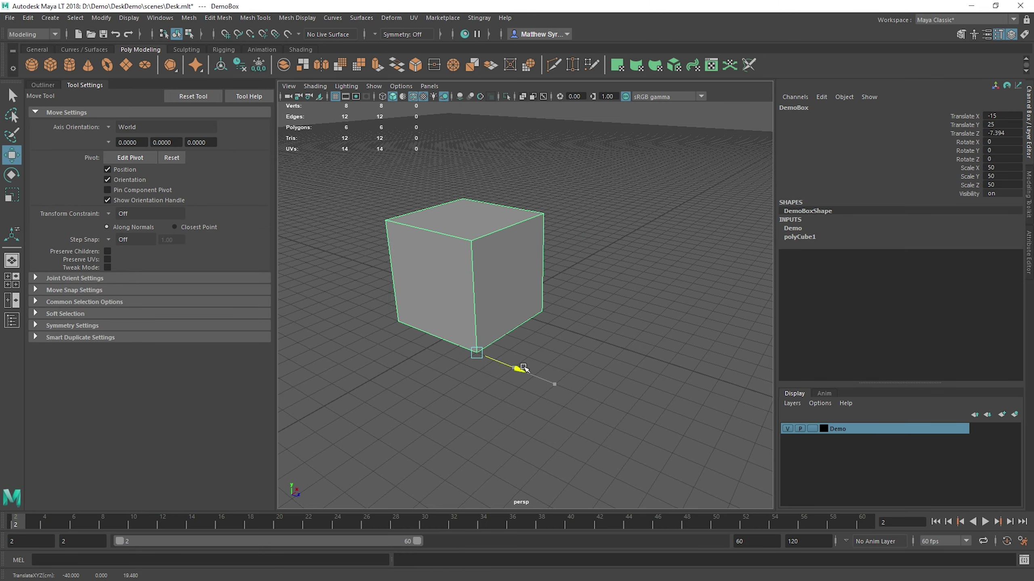
{"action": "key", "text": "ctrl+z"}
{"action": "key", "text": "e"}
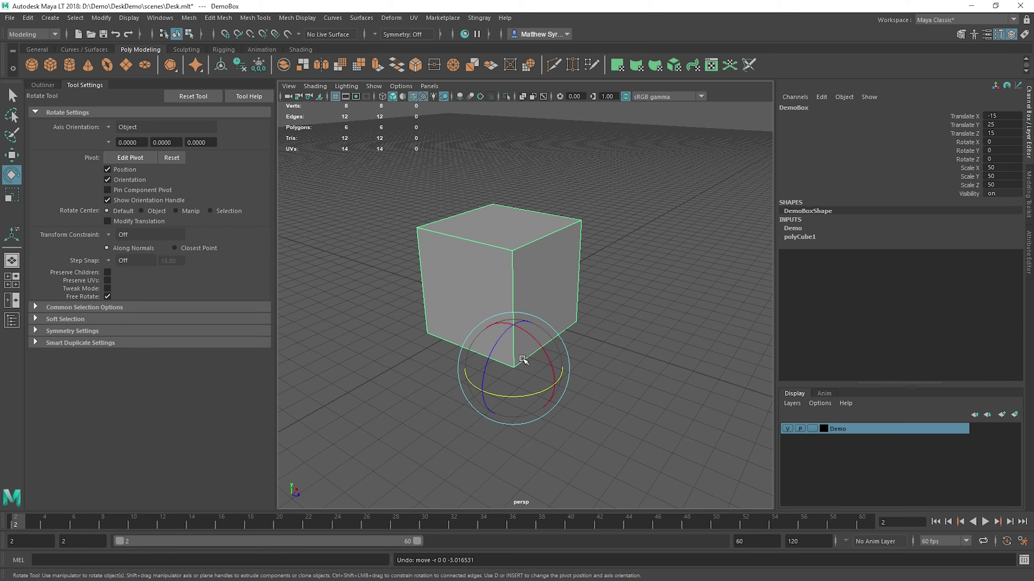
{"action": "left_click_drag", "start_coordinate": [519, 346], "coordinate": [485, 410]}
{"action": "key", "text": "ctrl+z"}
{"action": "key", "text": "ctrl+z"}
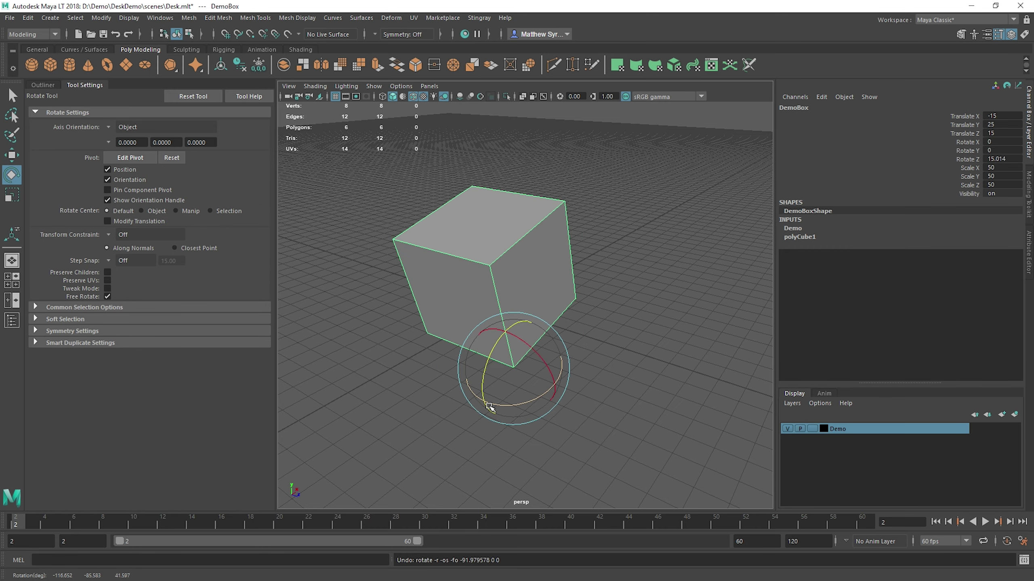
{"action": "left_click", "coordinate": [12, 194]}
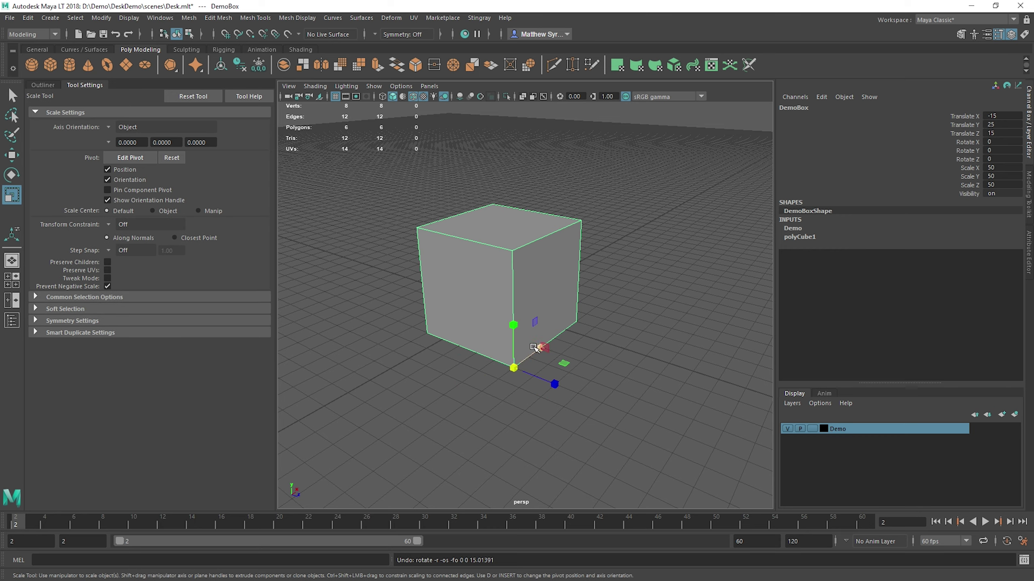
{"action": "left_click_drag", "start_coordinate": [534, 348], "coordinate": [656, 419]}
{"action": "key", "text": "ctrl+z"}
{"action": "key", "text": "ctrl+z"}
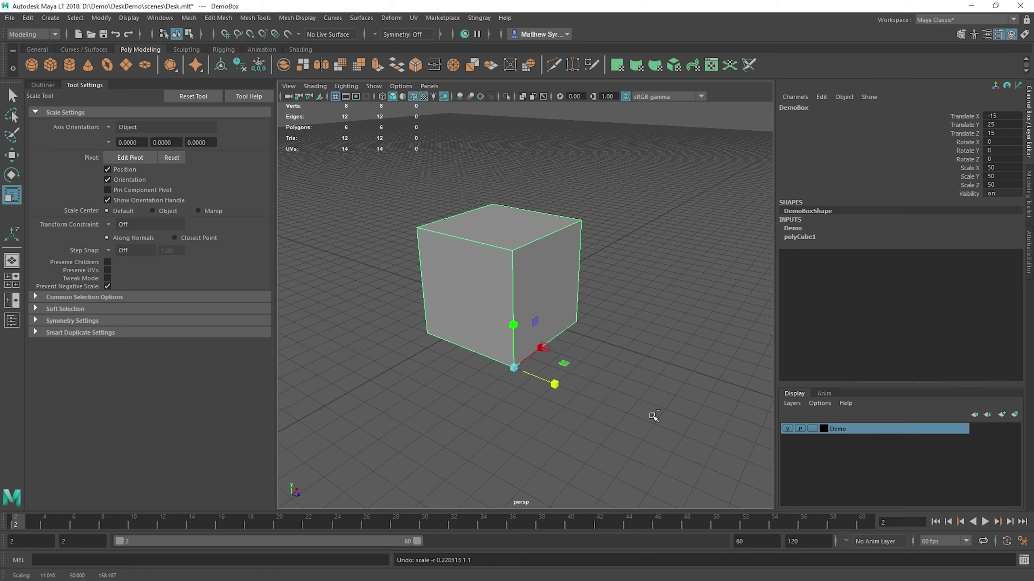
{"action": "left_click", "coordinate": [661, 264]}
{"action": "left_click", "coordinate": [501, 280]}
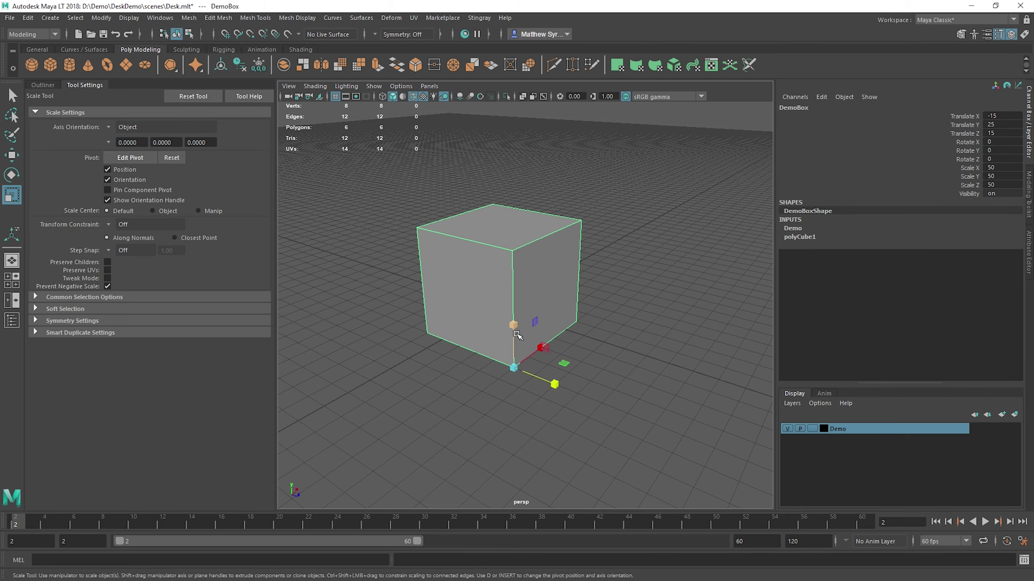
{"action": "left_click_drag", "start_coordinate": [502, 280], "coordinate": [527, 273], "text": "alt"}
{"action": "key", "text": "w"}
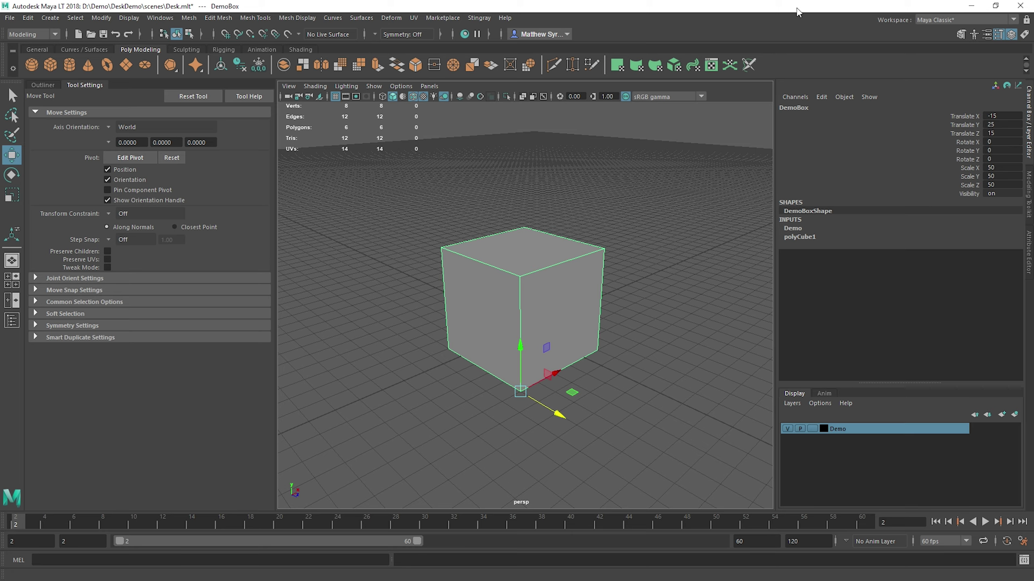
- Add shelf buttons for Delete History, Freeze Transformations and Center Pivot, then freeze DemoBox
{"action": "left_click", "coordinate": [29, 19]}
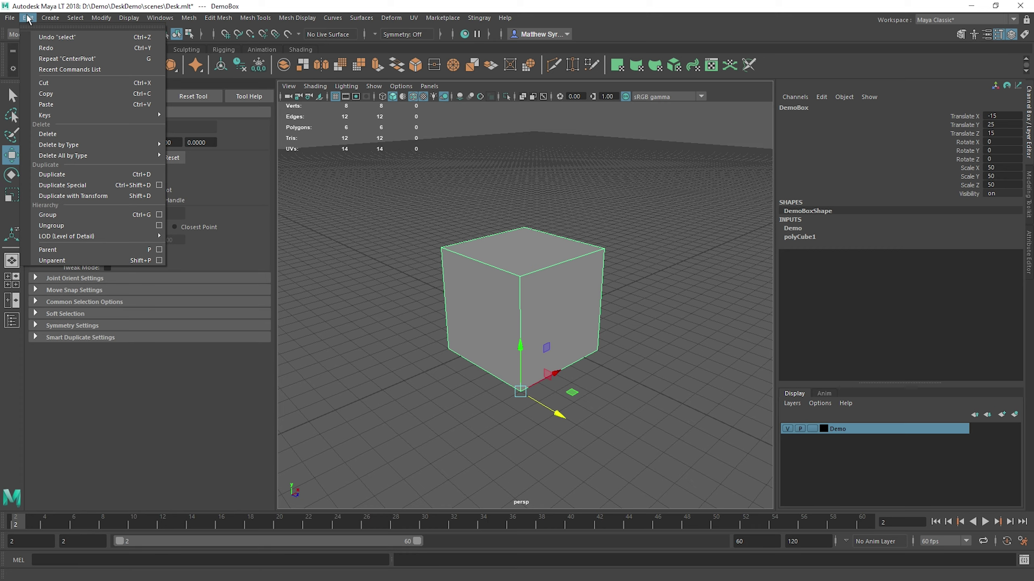
{"action": "mouse_move", "coordinate": [69, 144]}
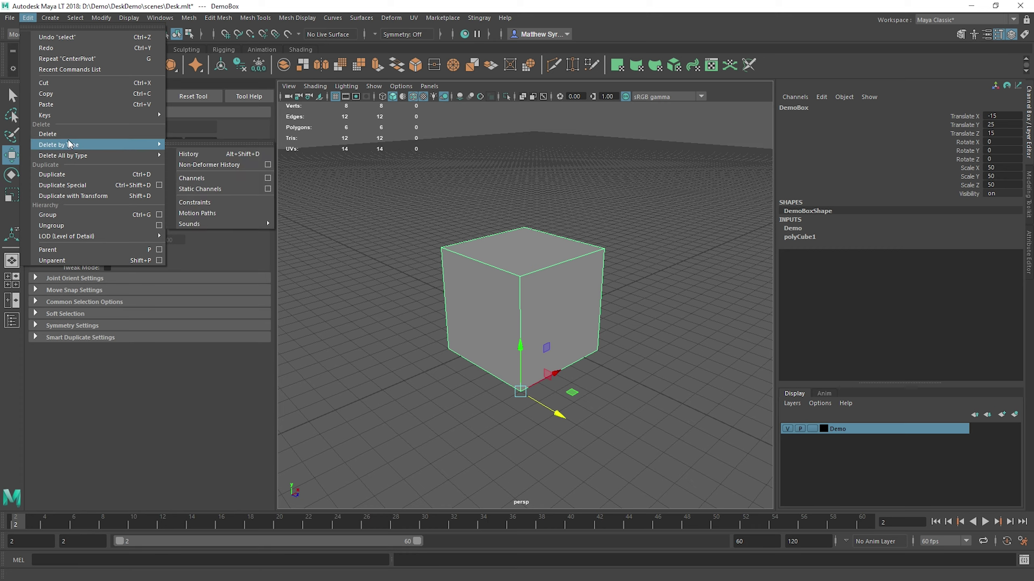
{"action": "left_click", "coordinate": [209, 155], "text": "ctrl+shift"}
{"action": "mouse_move", "coordinate": [108, 20]}
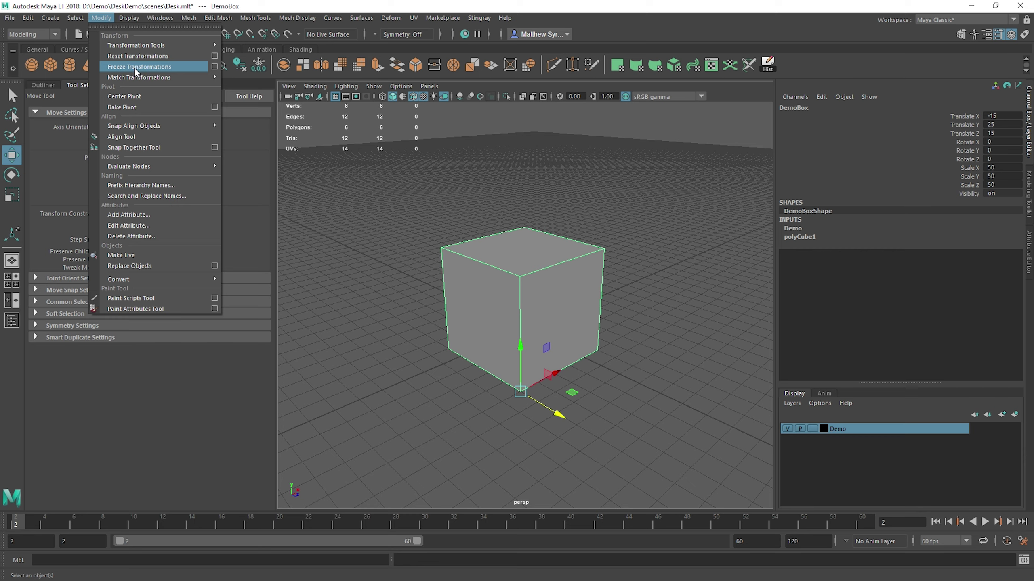
{"action": "left_click", "coordinate": [120, 95]}
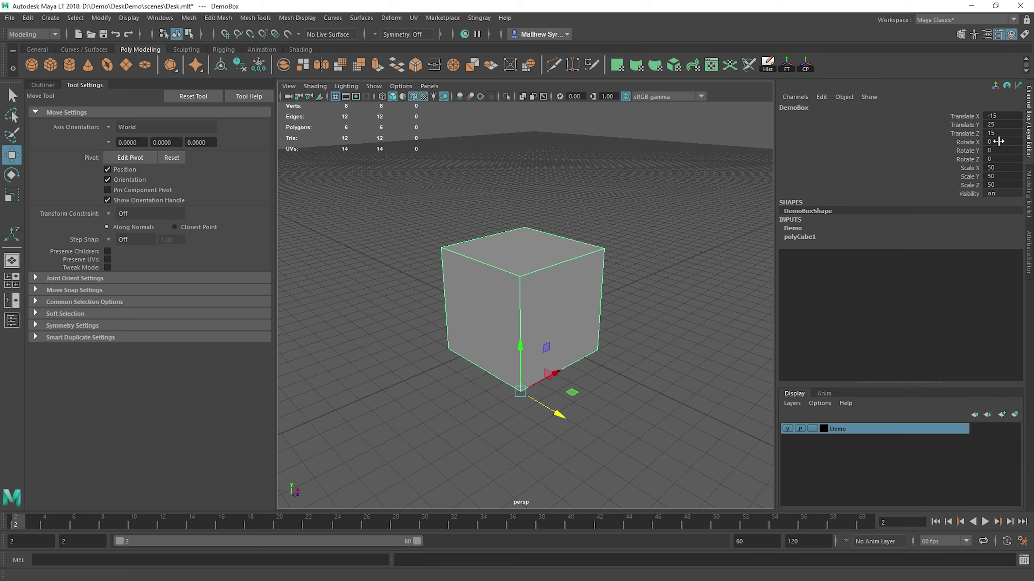
{"action": "left_click", "coordinate": [792, 68]}
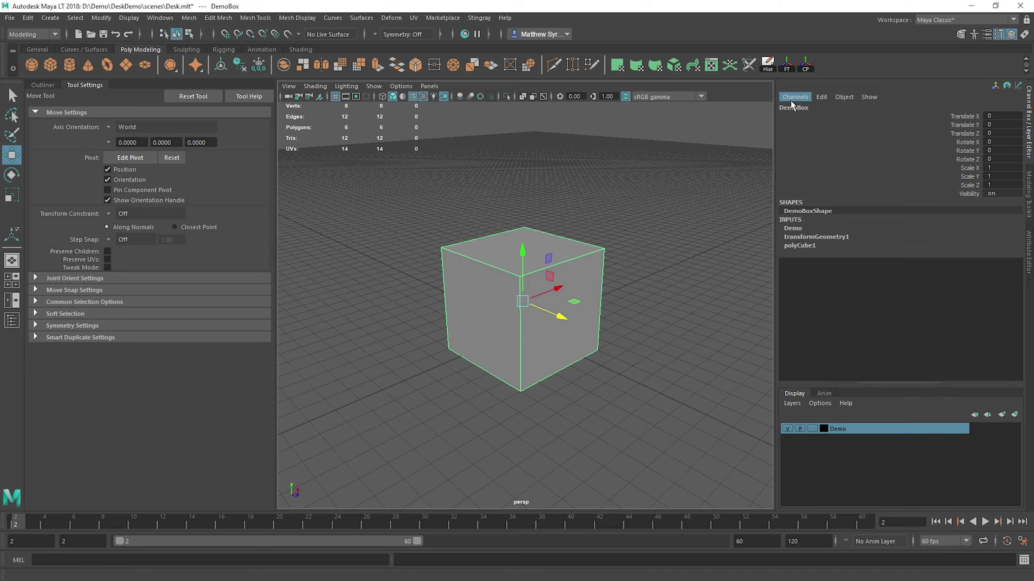
- Snap DemoBox to 40, 0, -40 with its pivot on the bottom corner, then delete its history
{"action": "left_click_drag", "start_coordinate": [626, 260], "coordinate": [623, 285], "text": "alt"}
{"action": "key", "text": "x"}
{"action": "key", "text": "ctrl+z"}
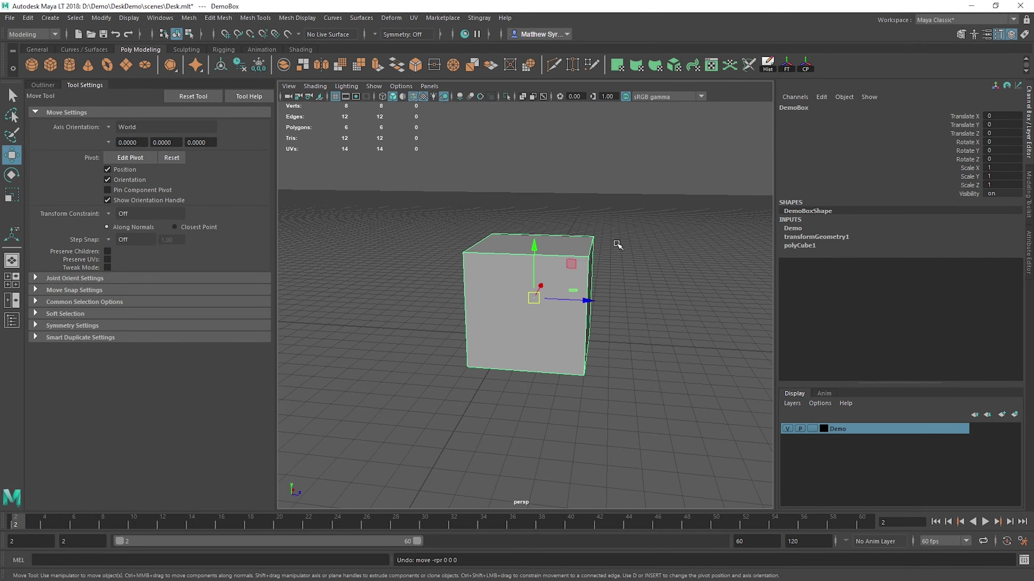
{"action": "left_click_drag", "start_coordinate": [616, 242], "coordinate": [501, 358], "text": "alt"}
{"action": "key", "text": "d"}
{"action": "key", "text": "x"}
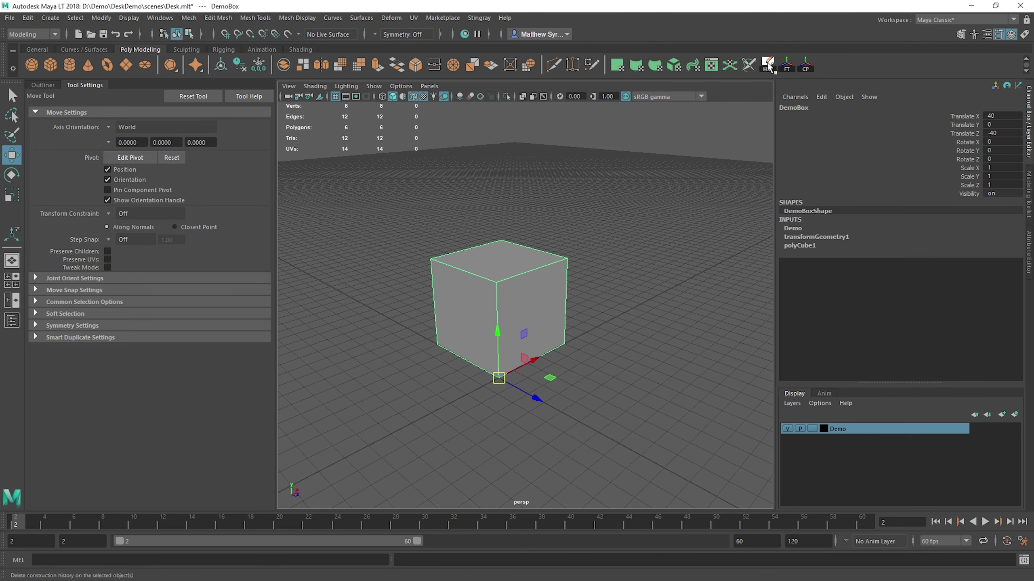
{"action": "left_click", "coordinate": [768, 65]}
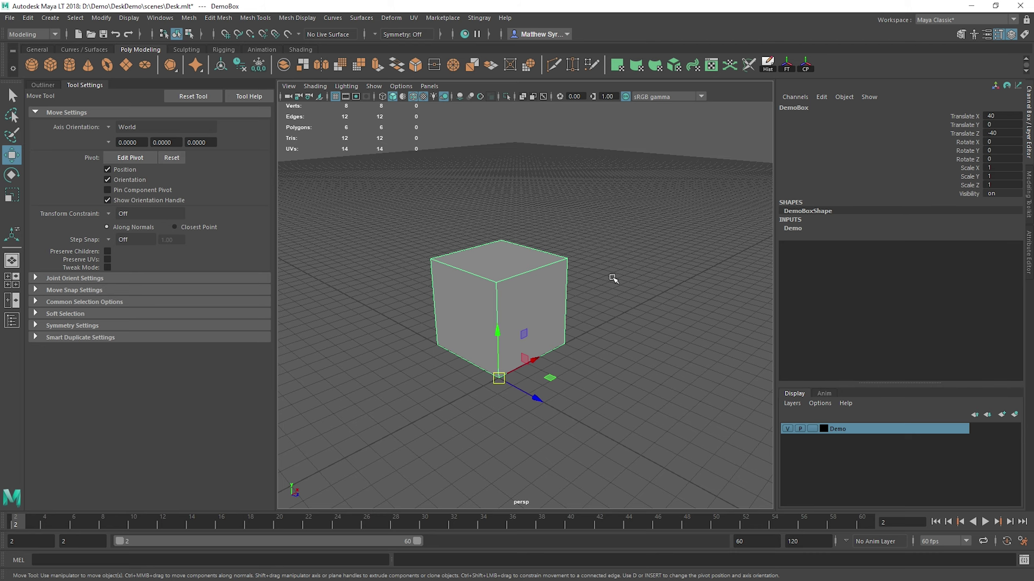
- Centre the cube's pivot, test and undo a Y rotation, then rotate to 105° with 15-degree snapping
{"action": "left_click_drag", "start_coordinate": [619, 302], "coordinate": [529, 180], "text": "alt"}
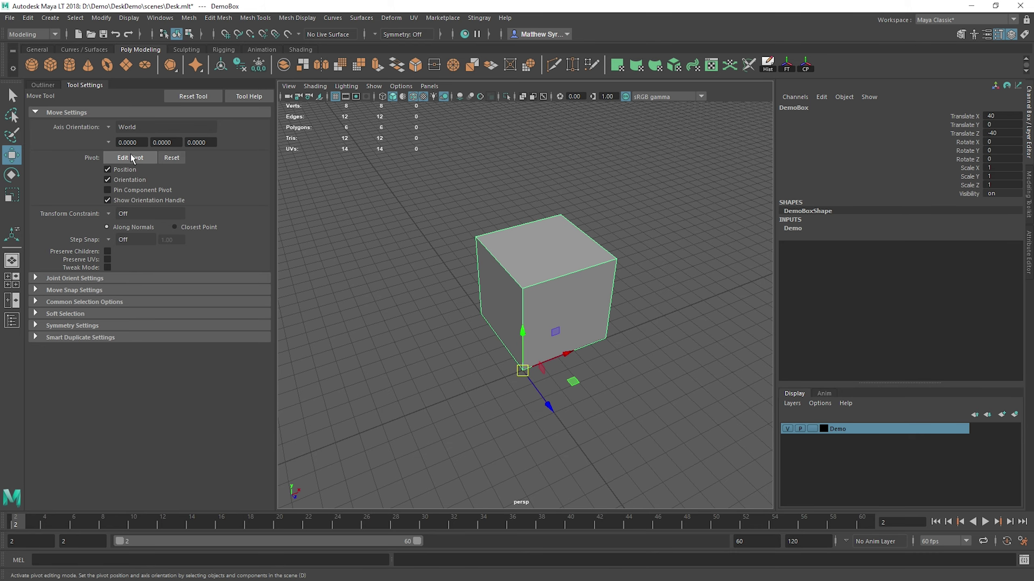
{"action": "left_click", "coordinate": [13, 178]}
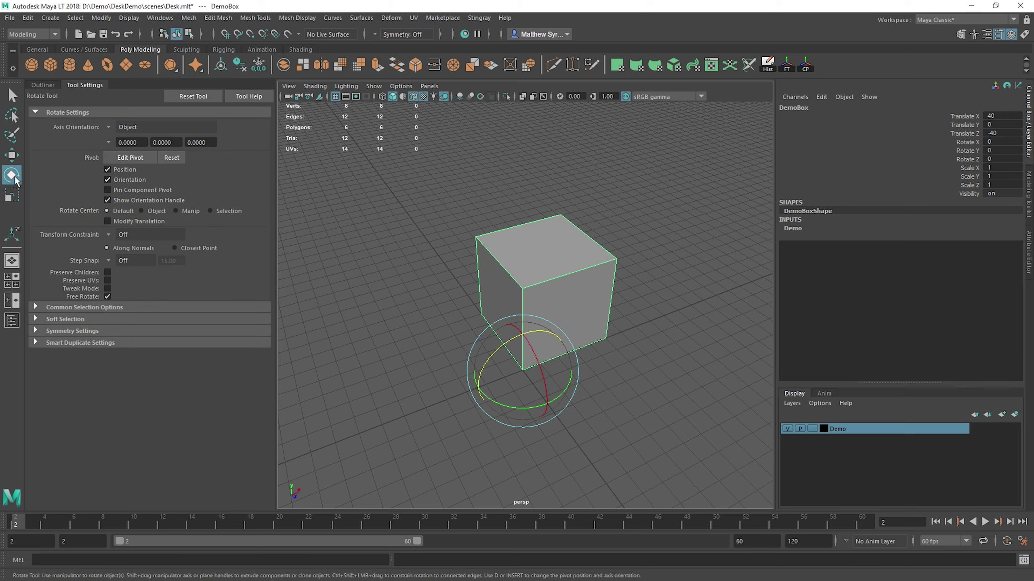
{"action": "left_click", "coordinate": [805, 65]}
{"action": "mouse_move", "coordinate": [545, 321]}
{"action": "left_mouse_down"}
{"action": "mouse_move", "coordinate": [565, 321]}
{"action": "mouse_move", "coordinate": [545, 323]}
{"action": "left_mouse_up"}
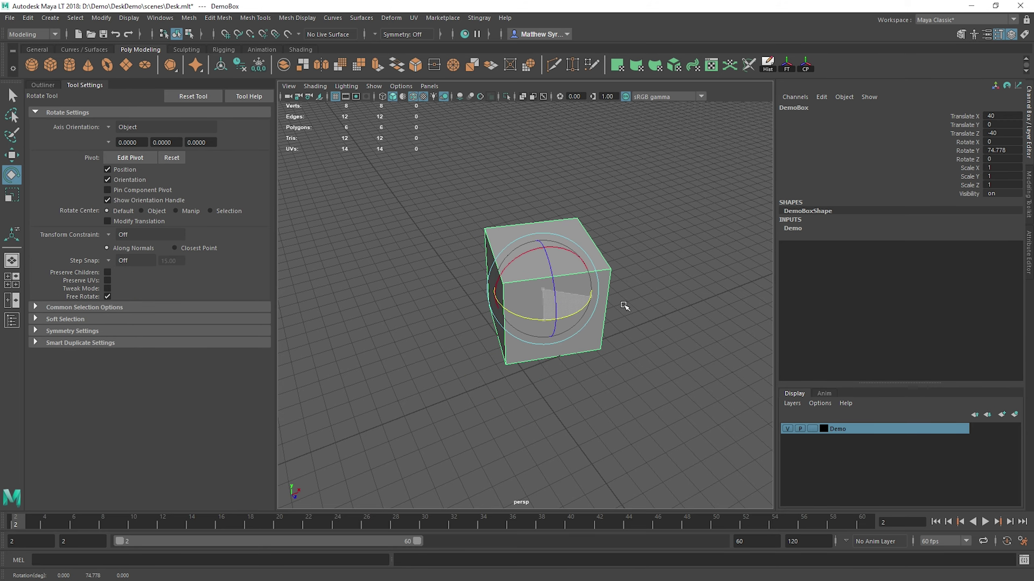
{"action": "key", "text": "ctrl+z"}
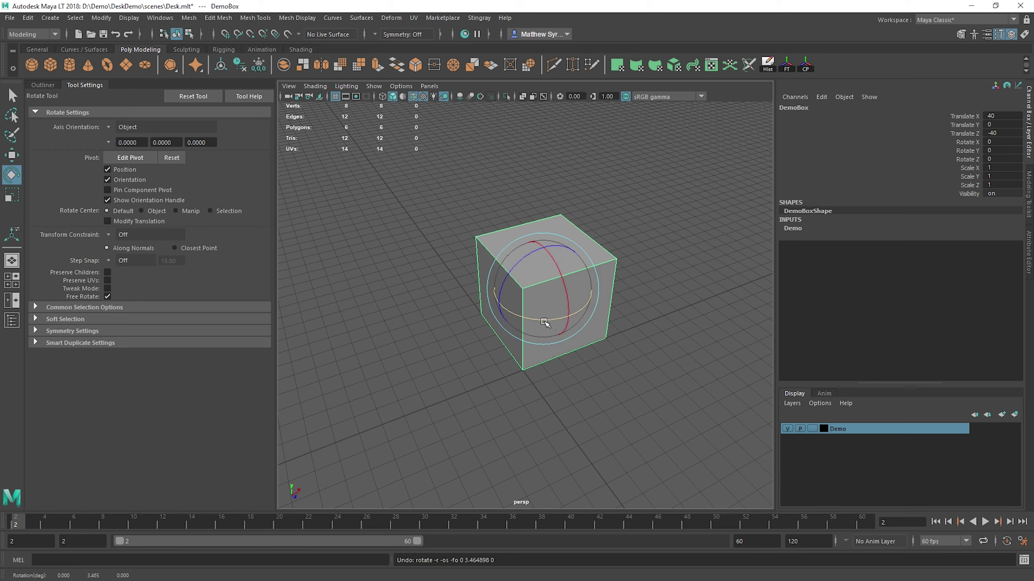
{"action": "key", "text": "j"}
{"action": "mouse_move", "coordinate": [533, 322]}
{"action": "left_mouse_down"}
{"action": "mouse_move", "coordinate": [608, 314]}
{"action": "mouse_move", "coordinate": [526, 320]}
{"action": "left_mouse_up"}
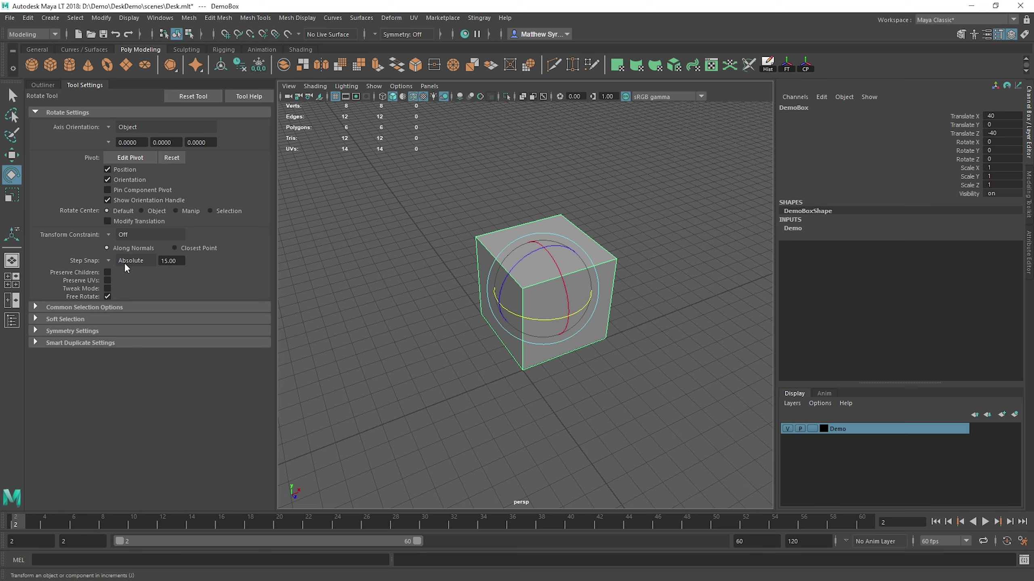
- Set Step Snap to Absolute at 45 degrees and rotate the cube 90 degrees around Y
{"action": "left_click", "coordinate": [108, 259]}
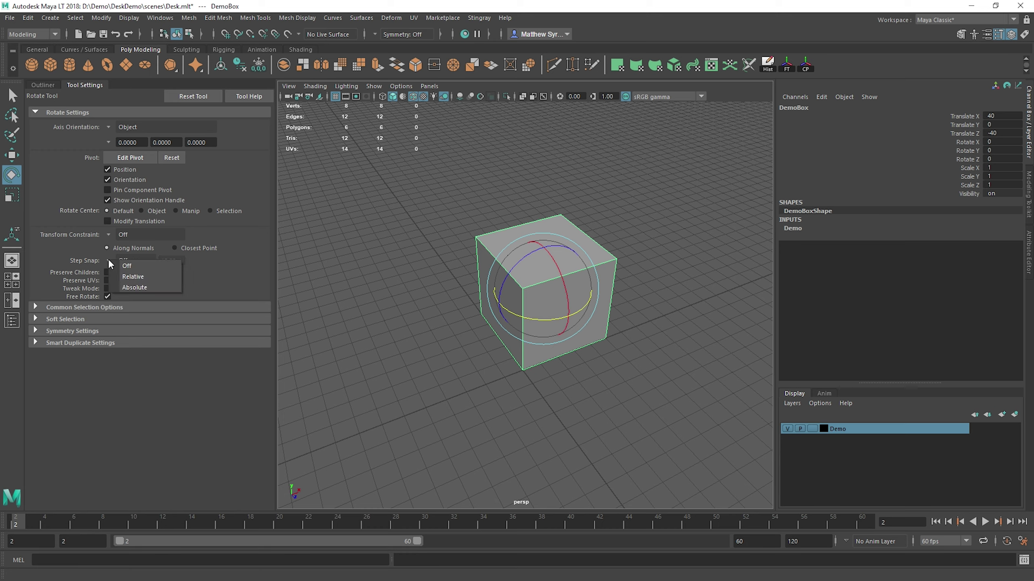
{"action": "left_click", "coordinate": [124, 272]}
{"action": "left_click", "coordinate": [109, 260]}
{"action": "left_click", "coordinate": [133, 289]}
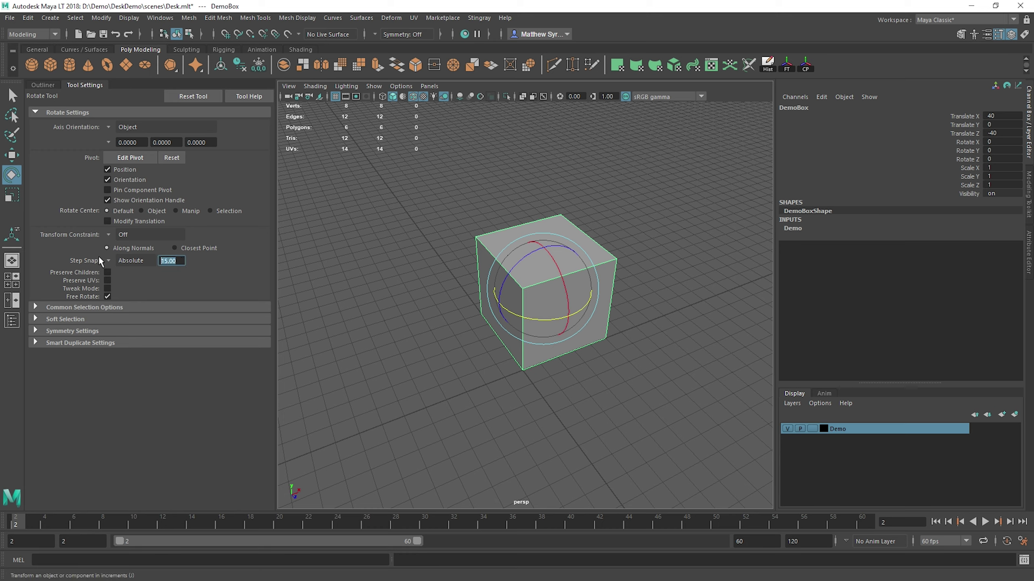
{"action": "type", "text": "45"}
{"action": "key", "text": "Return"}
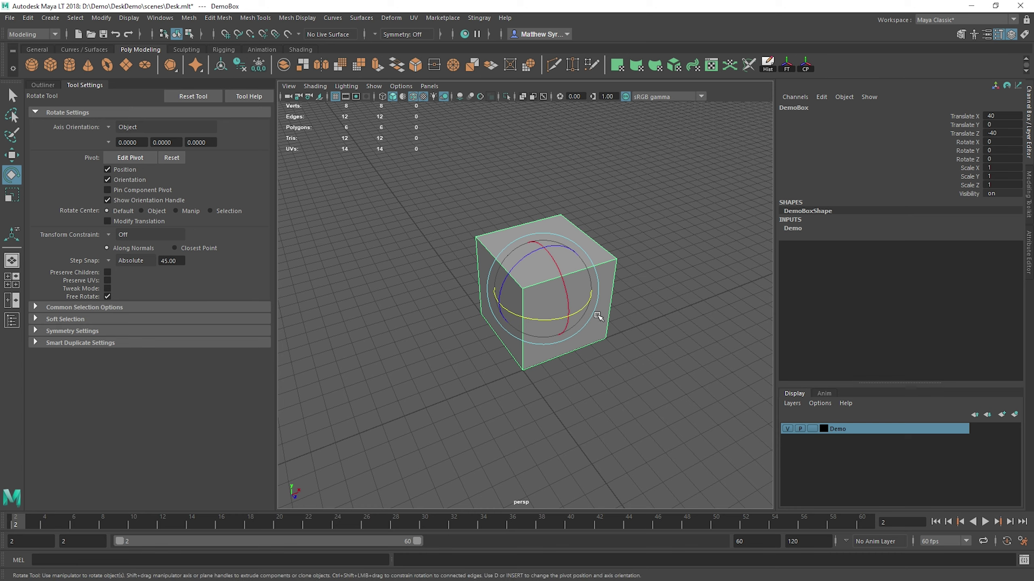
{"action": "left_click_drag", "start_coordinate": [594, 318], "coordinate": [556, 326]}
- Change the step angle to 15, turn step snapping off, and undo a free Y rotation
{"action": "double_click", "coordinate": [178, 260]}
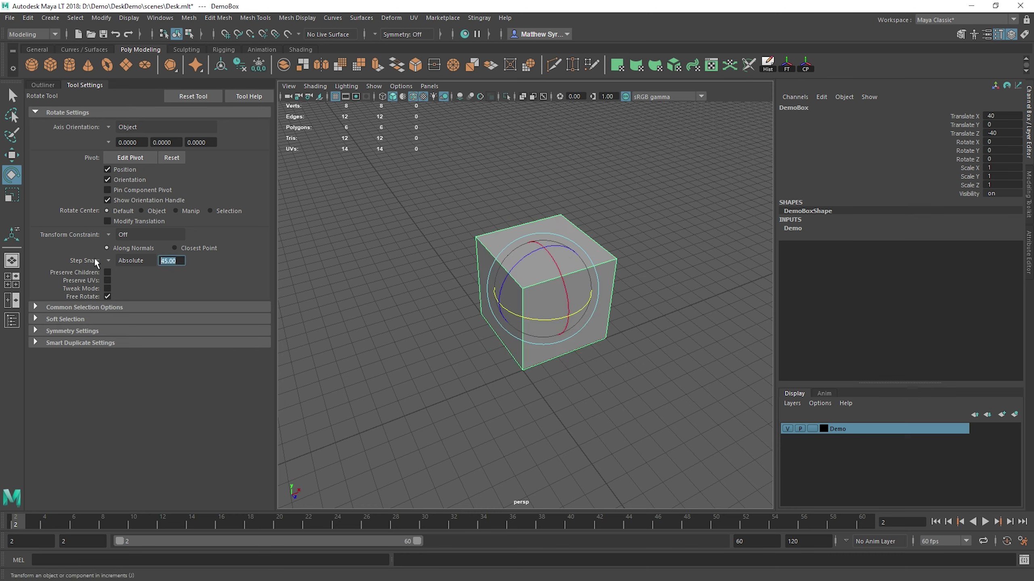
{"action": "type", "text": "15"}
{"action": "key", "text": "Return"}
{"action": "left_click", "coordinate": [110, 260]}
{"action": "left_click", "coordinate": [124, 262]}
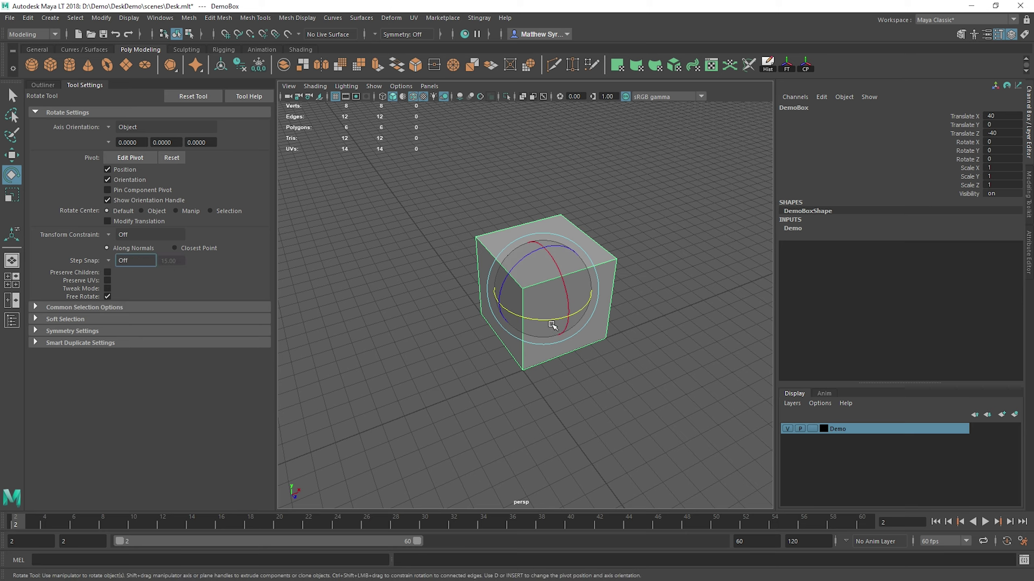
{"action": "left_click_drag", "start_coordinate": [586, 311], "coordinate": [607, 314]}
{"action": "key", "text": "j"}
{"action": "key", "text": "ctrl+z"}
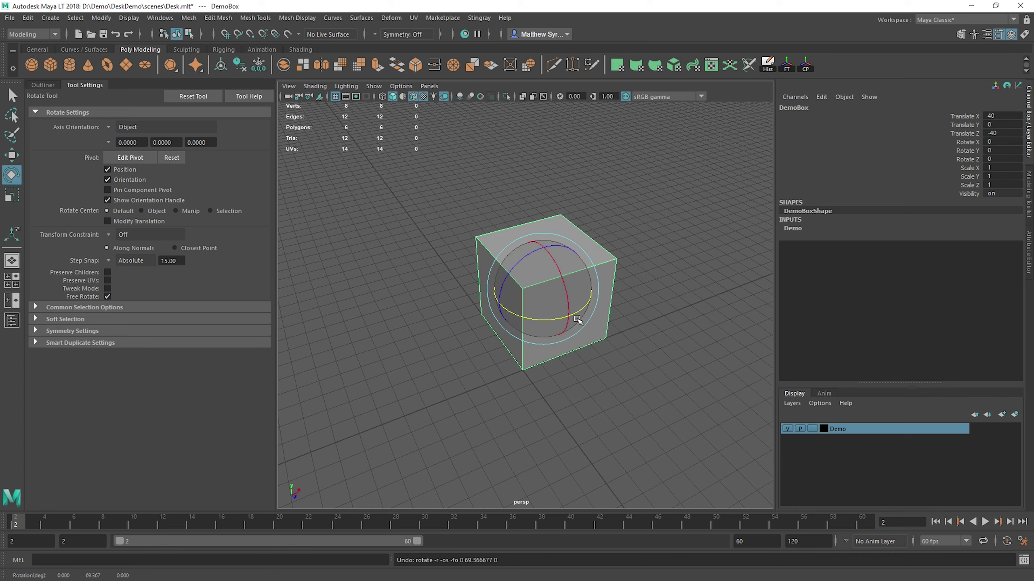
- Keep step snapping off, reselect DemoBox and rotate it around Y with temporary J snapping
{"action": "left_click", "coordinate": [109, 260]}
{"action": "left_click", "coordinate": [134, 264]}
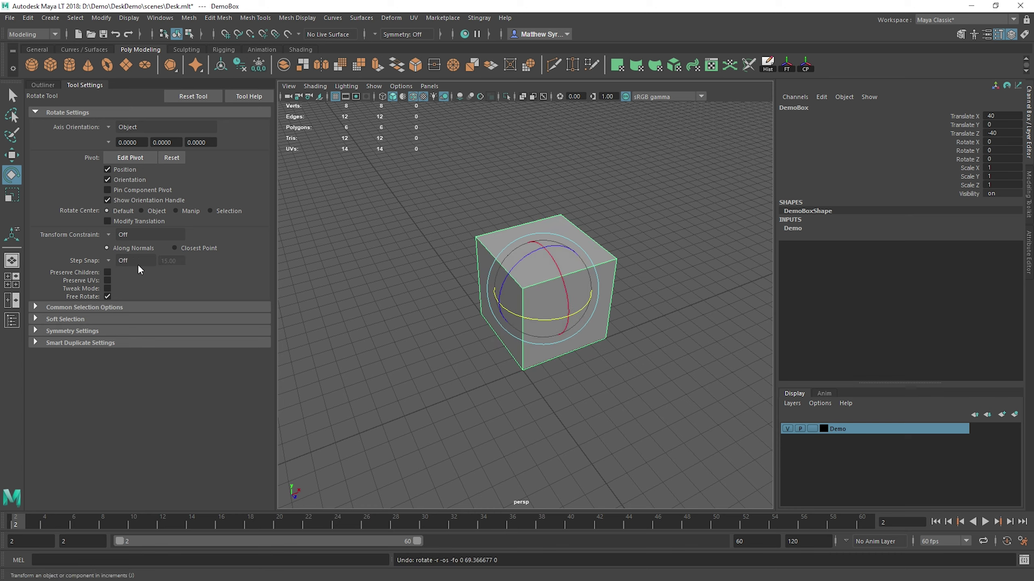
{"action": "left_click", "coordinate": [493, 387]}
{"action": "left_click", "coordinate": [537, 323]}
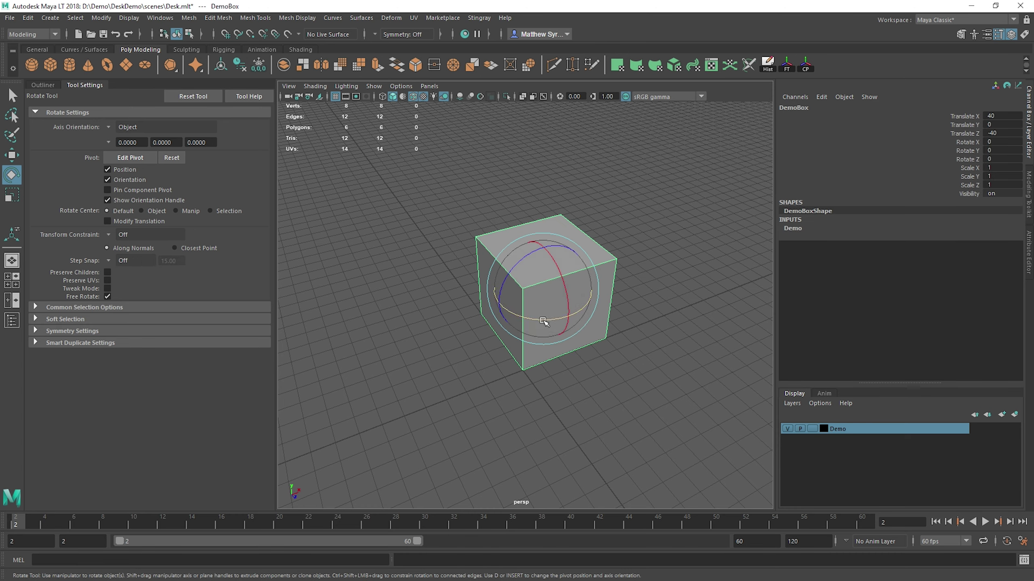
{"action": "key", "text": "j"}
{"action": "left_click_drag", "start_coordinate": [544, 322], "coordinate": [610, 314]}
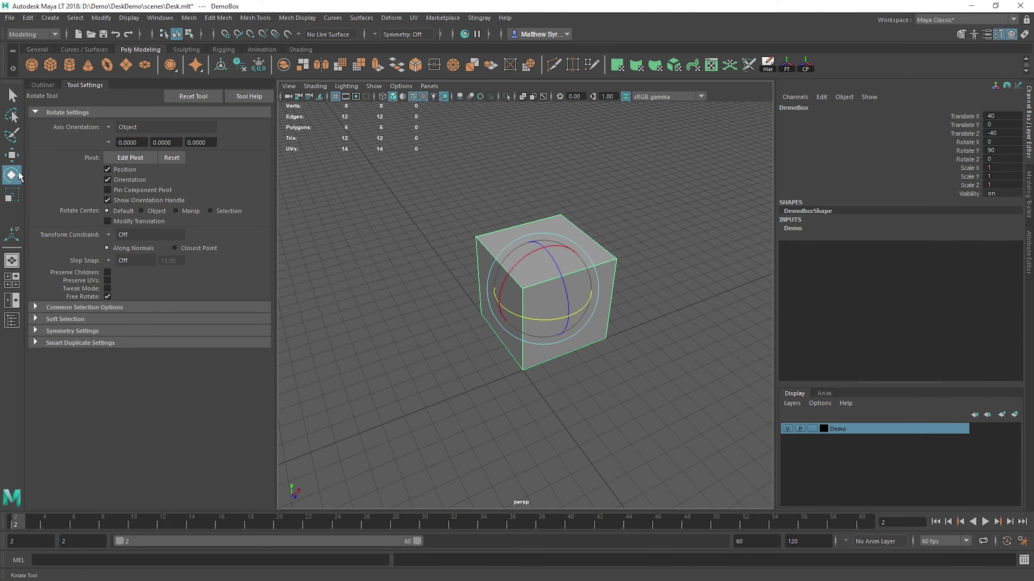
- Reselect the DemoBox cube and freeze its transformations so translate and rotate read 0
{"action": "left_click", "coordinate": [84, 85]}
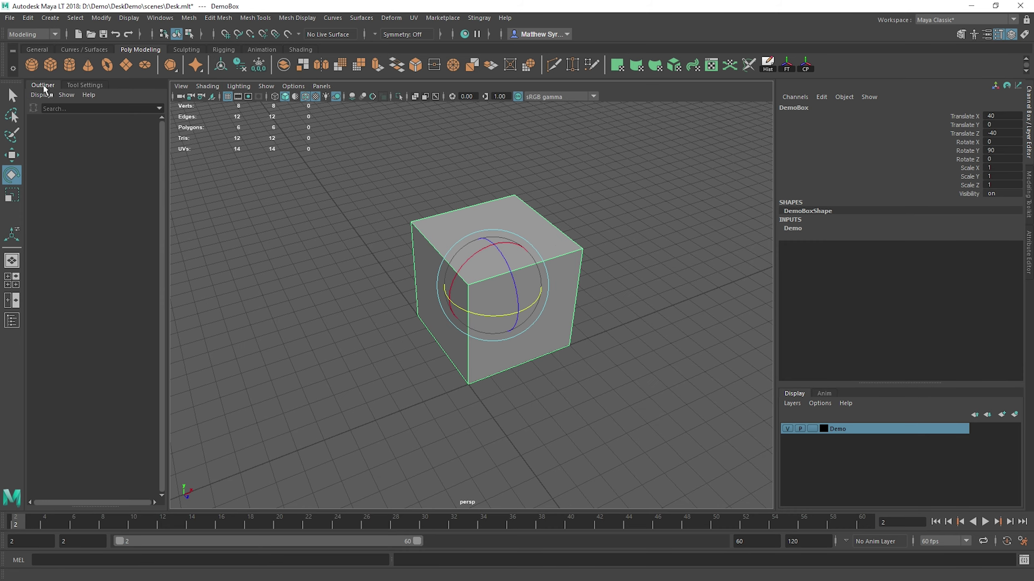
{"action": "left_click", "coordinate": [683, 233]}
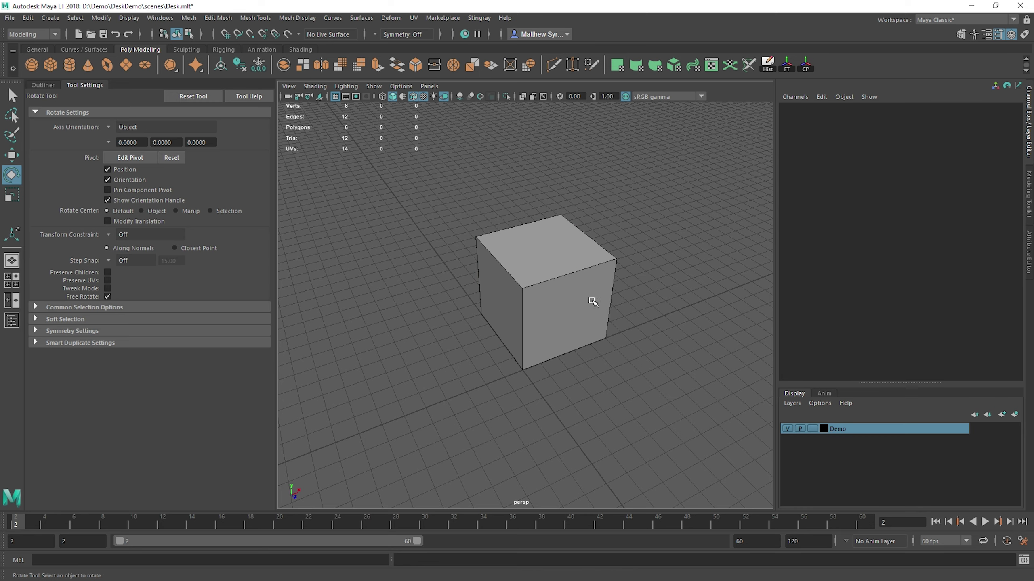
{"action": "left_click", "coordinate": [567, 300]}
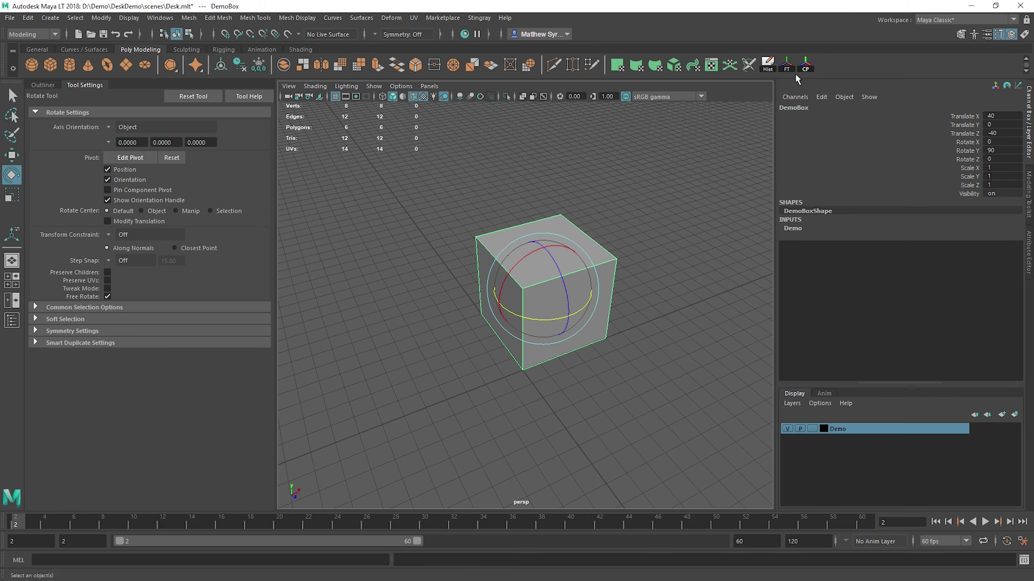
{"action": "left_click", "coordinate": [786, 66]}
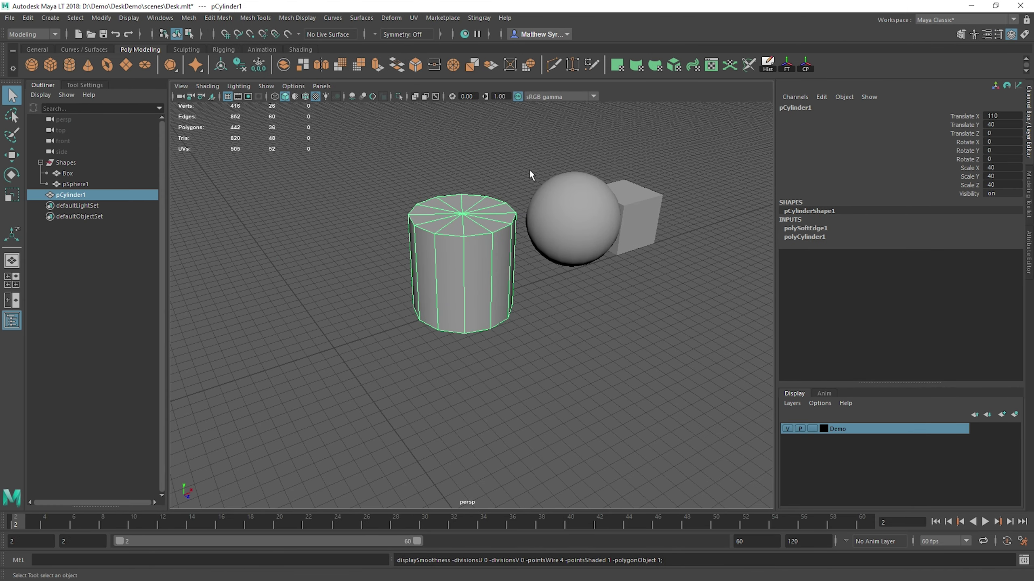
- Switch to all-lights and textured shaded display, orbit around the shapes, and select pCylinder1
{"action": "key", "text": "7"}
{"action": "mouse_move", "coordinate": [353, 226]}
{"action": "left_mouse_down", "text": "alt"}
{"action": "mouse_move", "coordinate": [552, 240]}
{"action": "mouse_move", "coordinate": [526, 203]}
{"action": "mouse_move", "coordinate": [452, 212]}
{"action": "mouse_move", "coordinate": [410, 190]}
{"action": "mouse_move", "coordinate": [516, 231]}
{"action": "mouse_move", "coordinate": [482, 212]}
{"action": "left_mouse_up", "text": "alt"}
{"action": "left_click", "coordinate": [551, 240]}
{"action": "key", "text": "5"}
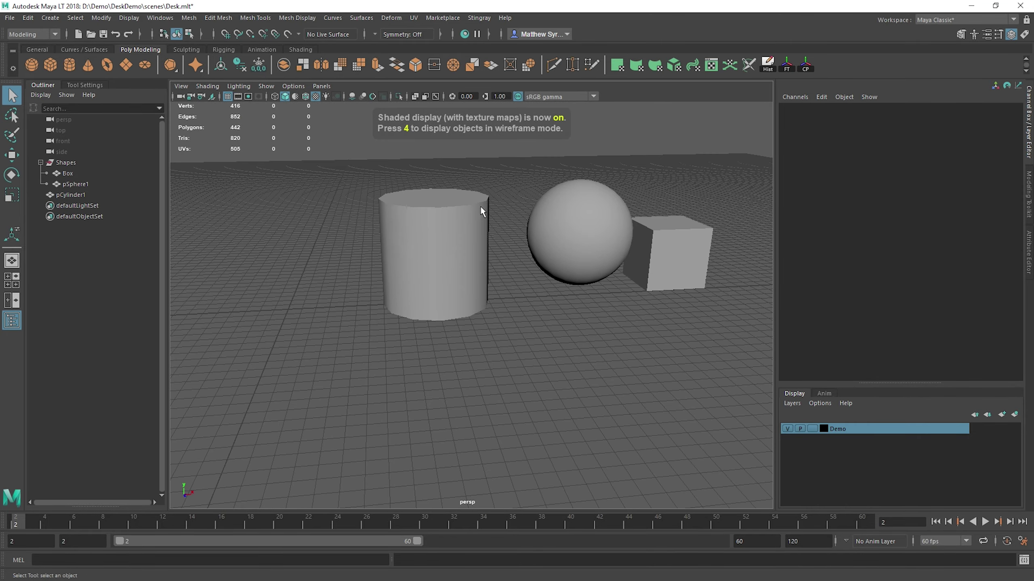
{"action": "left_click_drag", "start_coordinate": [579, 279], "coordinate": [234, 344], "text": "alt"}
{"action": "left_click", "coordinate": [381, 257]}
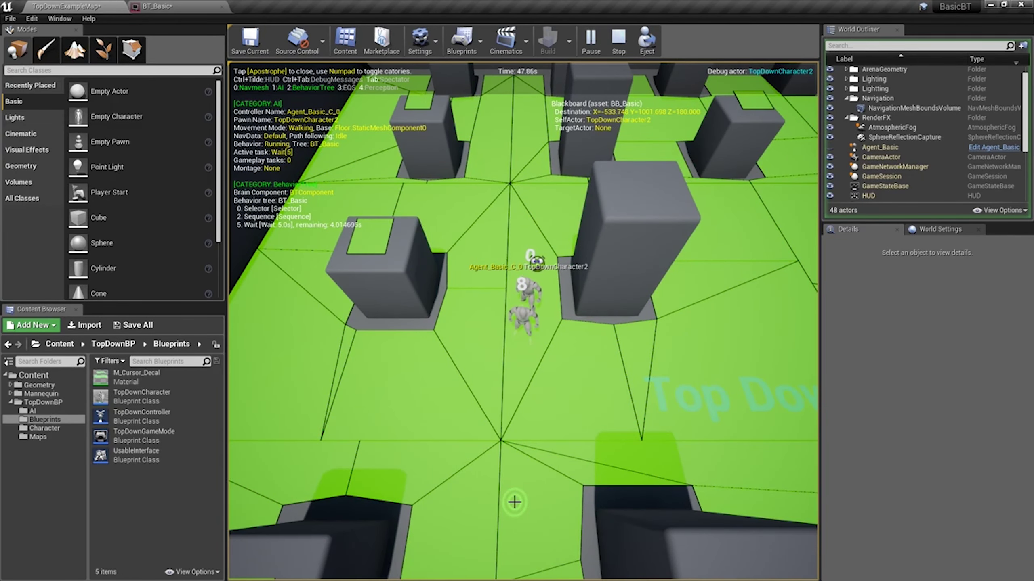
{"action": "key", "text": "KP_4"}
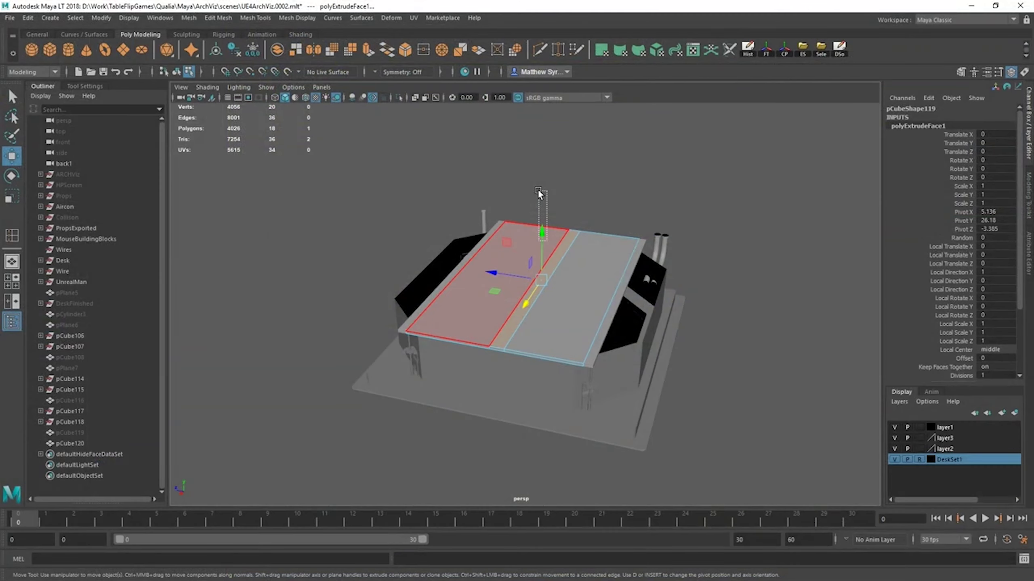
- Extrude a desk-top strip face up into a fin, then delete the desk lid pCube120
{"action": "left_click", "coordinate": [529, 252]}
{"action": "key", "text": "ctrl+e"}
{"action": "left_click_drag", "start_coordinate": [539, 230], "coordinate": [671, 313]}
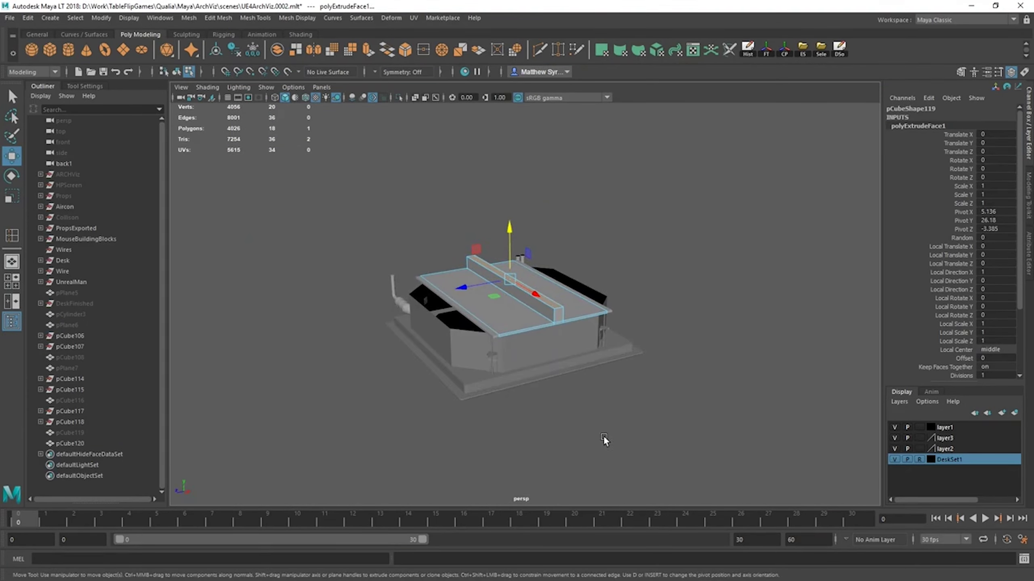
{"action": "right_click_drag", "start_coordinate": [485, 316], "coordinate": [578, 218]}
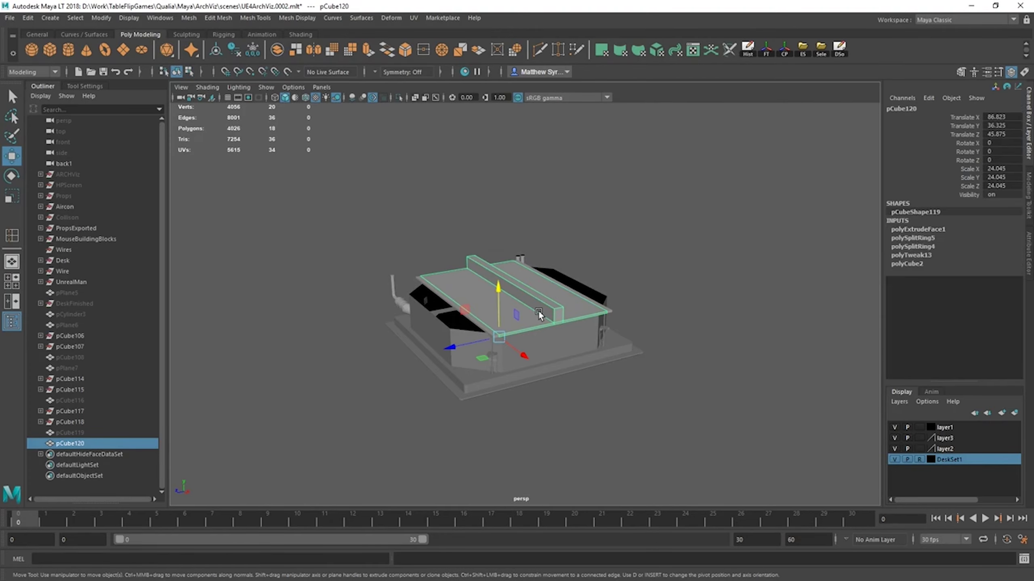
{"action": "key", "text": "Delete"}
- Open the workspaces list, place the cursor at line 18 of the code, and build the program
{"action": "left_click", "coordinate": [973, 20]}
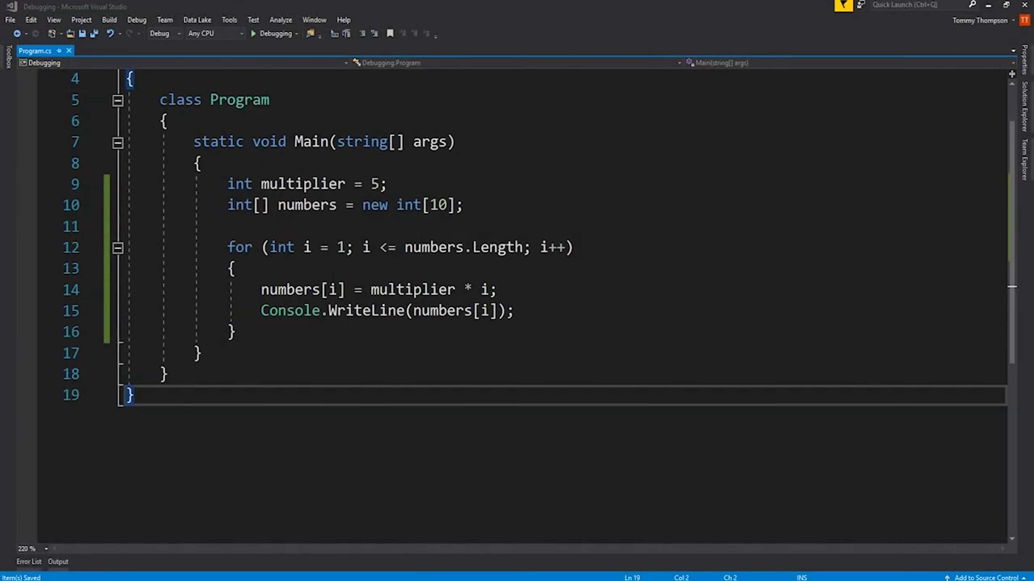
{"action": "left_click", "coordinate": [586, 370]}
{"action": "key", "text": "F5"}
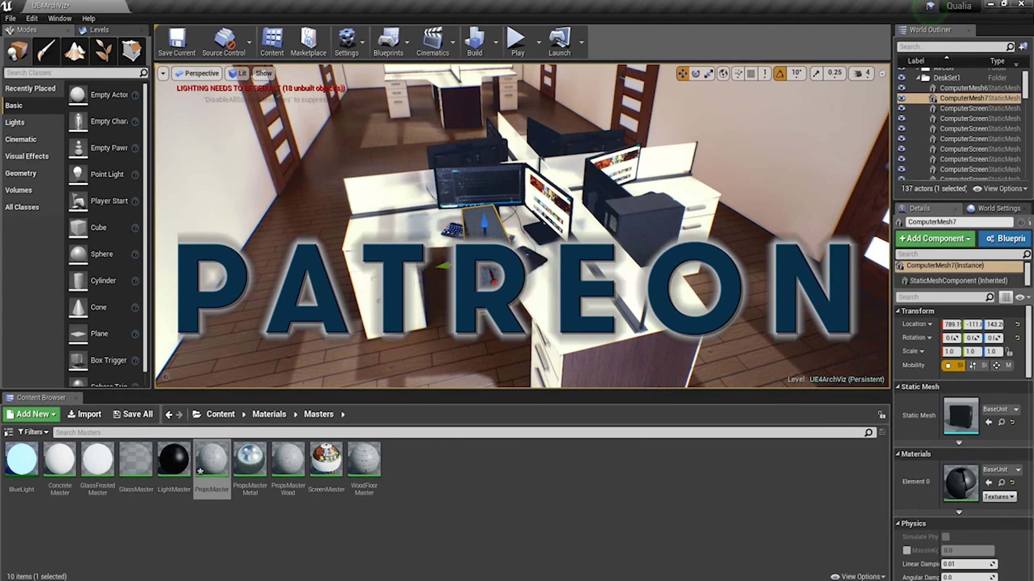
- Set the computer tower upright and move it along X to about 699
{"action": "key", "text": "ctrl+z"}
{"action": "key", "text": "w"}
{"action": "left_click_drag", "start_coordinate": [456, 205], "coordinate": [383, 209]}
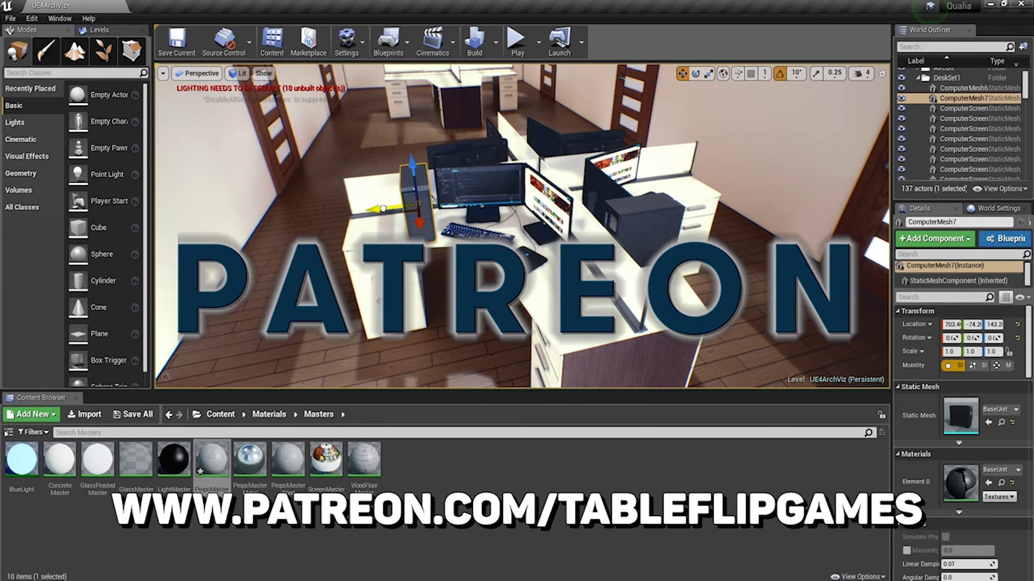
{"action": "right_click_drag", "start_coordinate": [383, 208], "coordinate": [382, 208]}
{"action": "right_click_drag", "start_coordinate": [495, 229], "coordinate": [495, 229]}
{"action": "left_click_drag", "start_coordinate": [516, 226], "coordinate": [510, 225]}
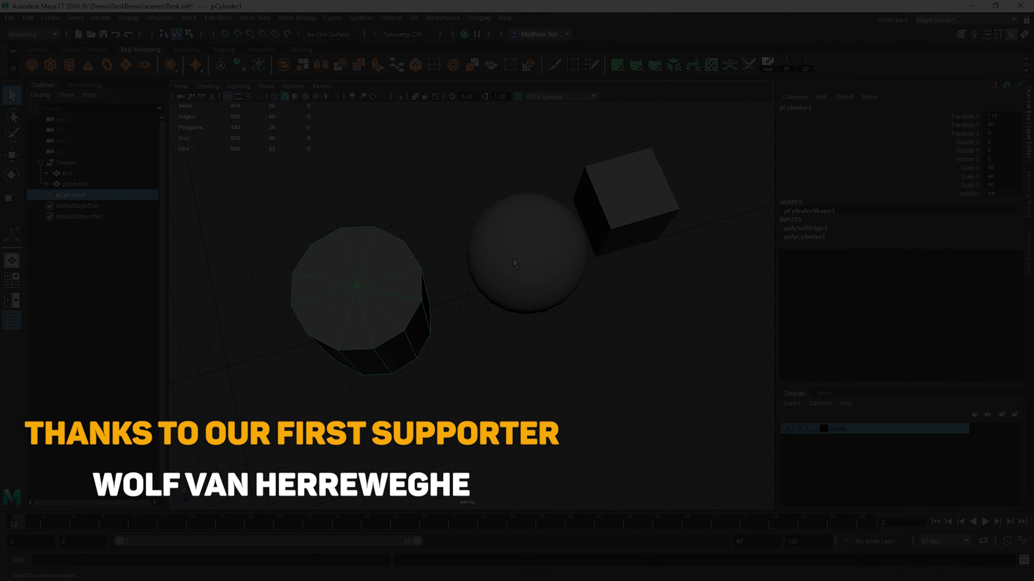
- Select all the cylinder's edges with the move tool, then return to whole-object selection
{"action": "left_click_drag", "start_coordinate": [514, 263], "coordinate": [447, 255], "text": "alt"}
{"action": "key", "text": "ctrl+F10"}
{"action": "key", "text": "w"}
{"action": "scroll", "coordinate": [446, 255], "scroll_direction": "up", "scroll_amount": 5}
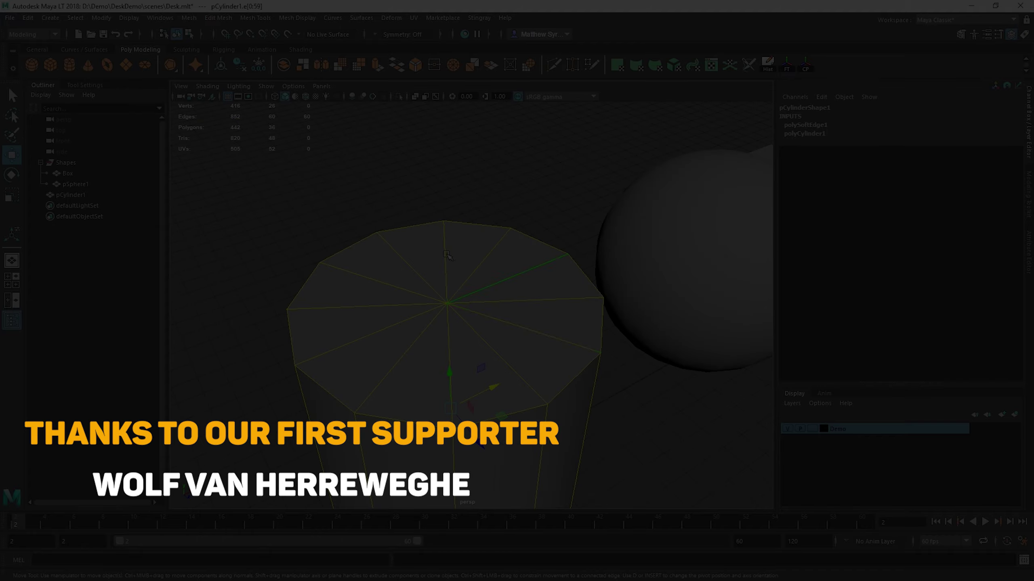
{"action": "scroll", "coordinate": [522, 369], "scroll_direction": "down", "scroll_amount": 5}
{"action": "key", "text": "F8"}
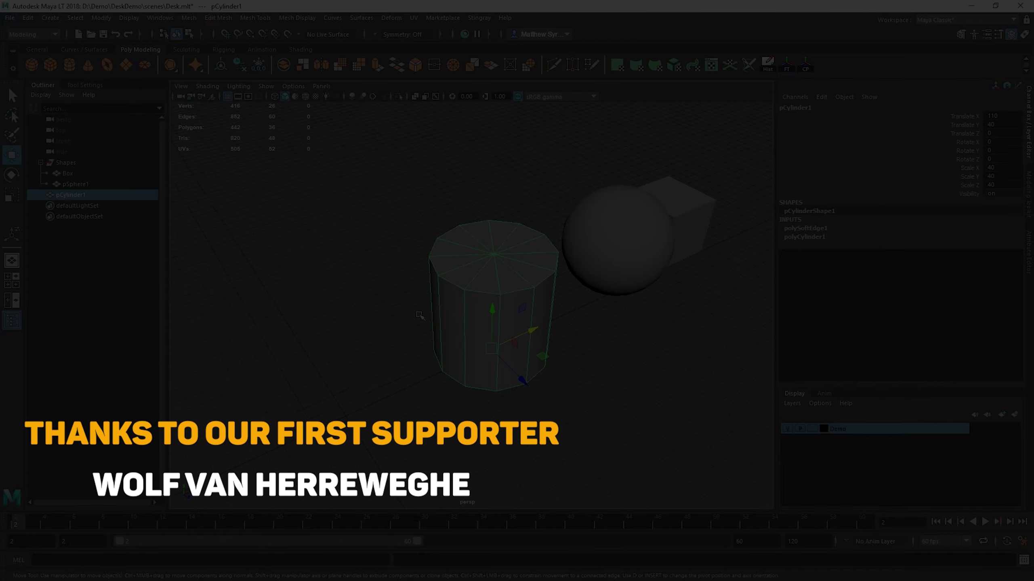
- Open a File Explorer window showing the Documents folder
{"action": "left_click_drag", "start_coordinate": [419, 315], "coordinate": [465, 367], "text": "alt"}
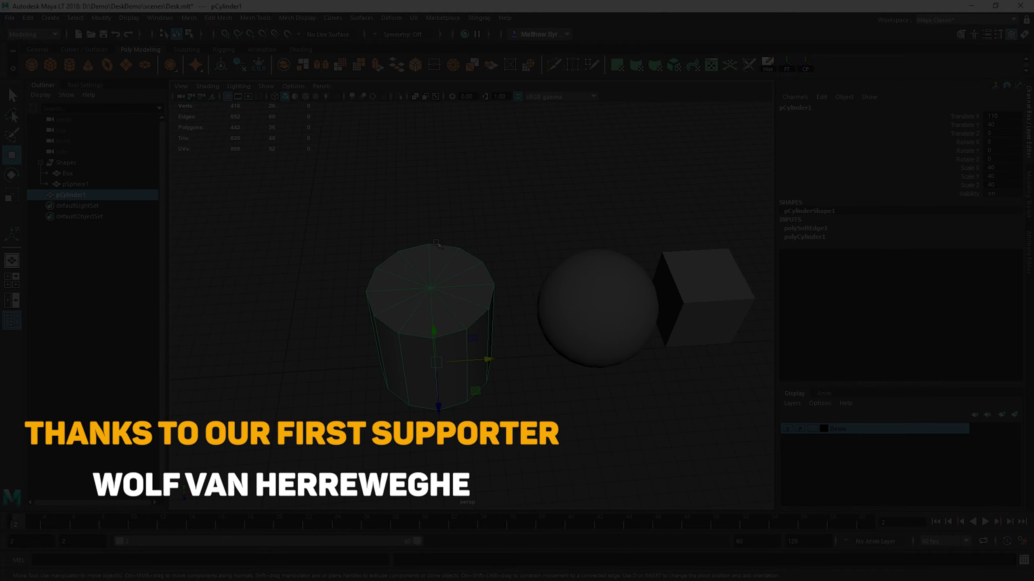
{"action": "key", "text": "super+e"}
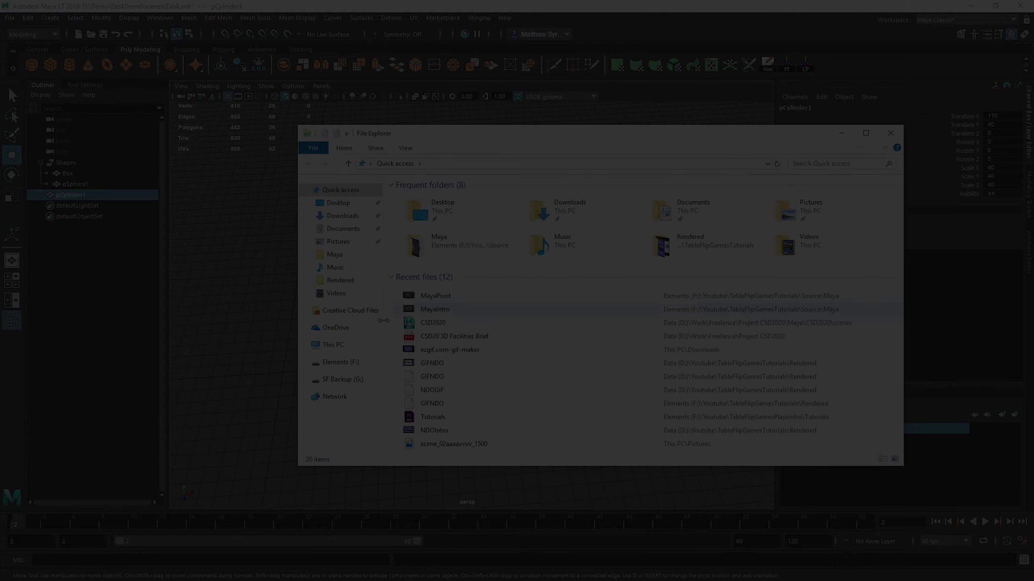
{"action": "left_click", "coordinate": [350, 230]}
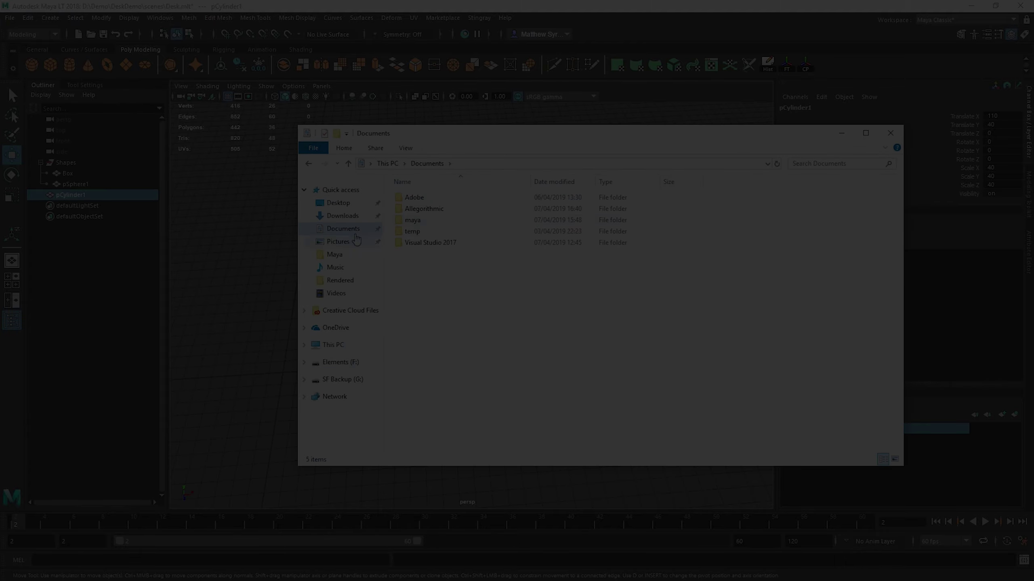